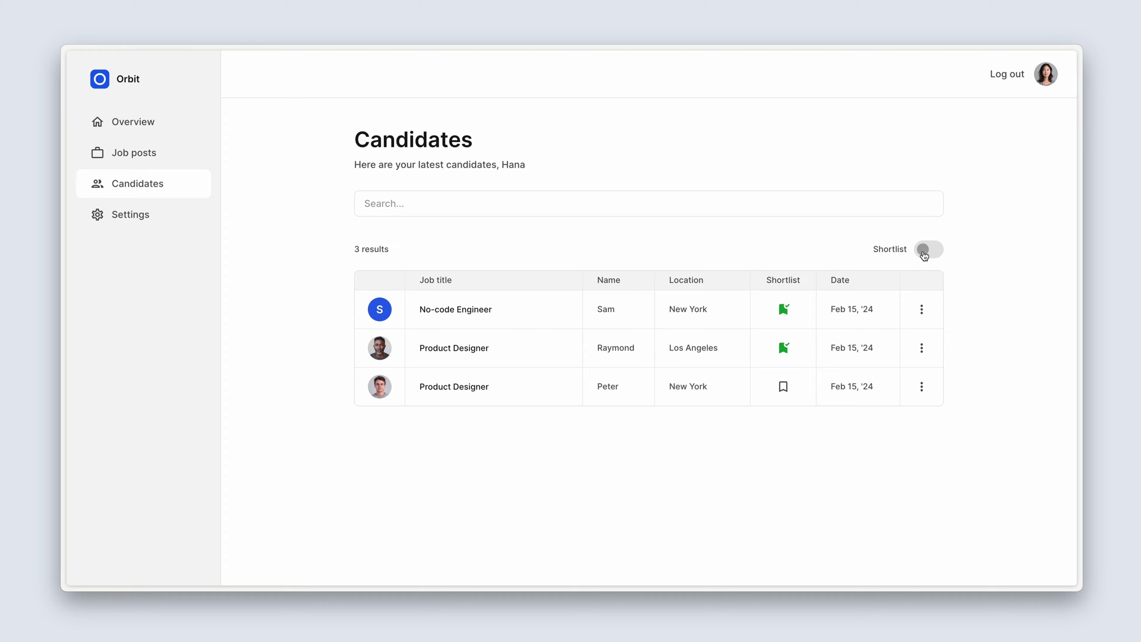
Toggle the shortlist filter on and off, then select the '12 results' count text.
left_click(924, 256)
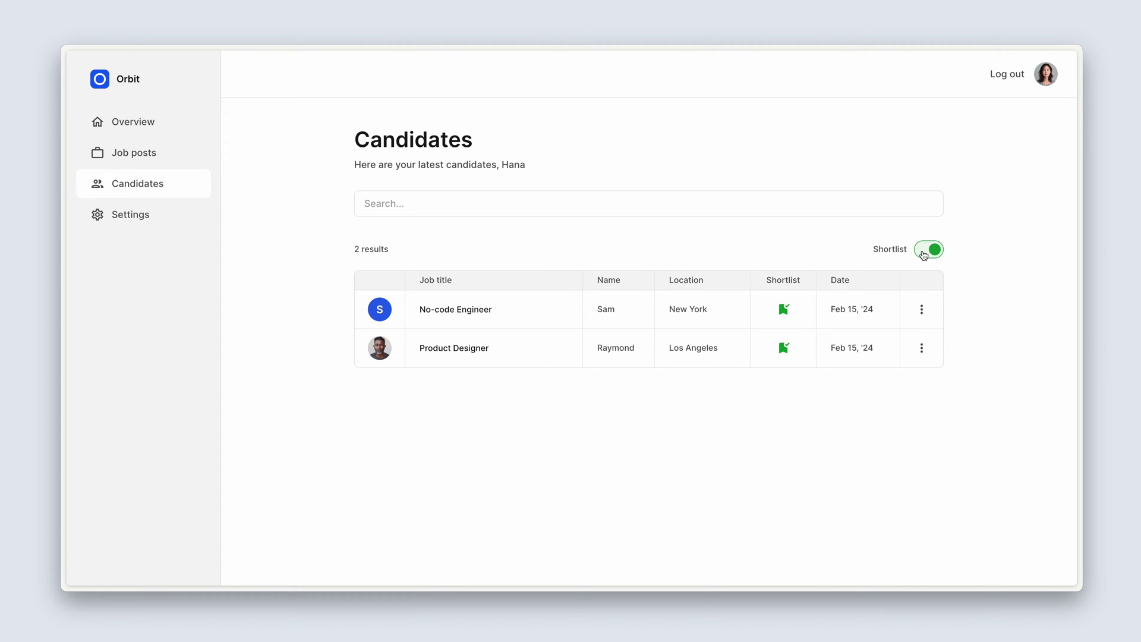
left_click(924, 255)
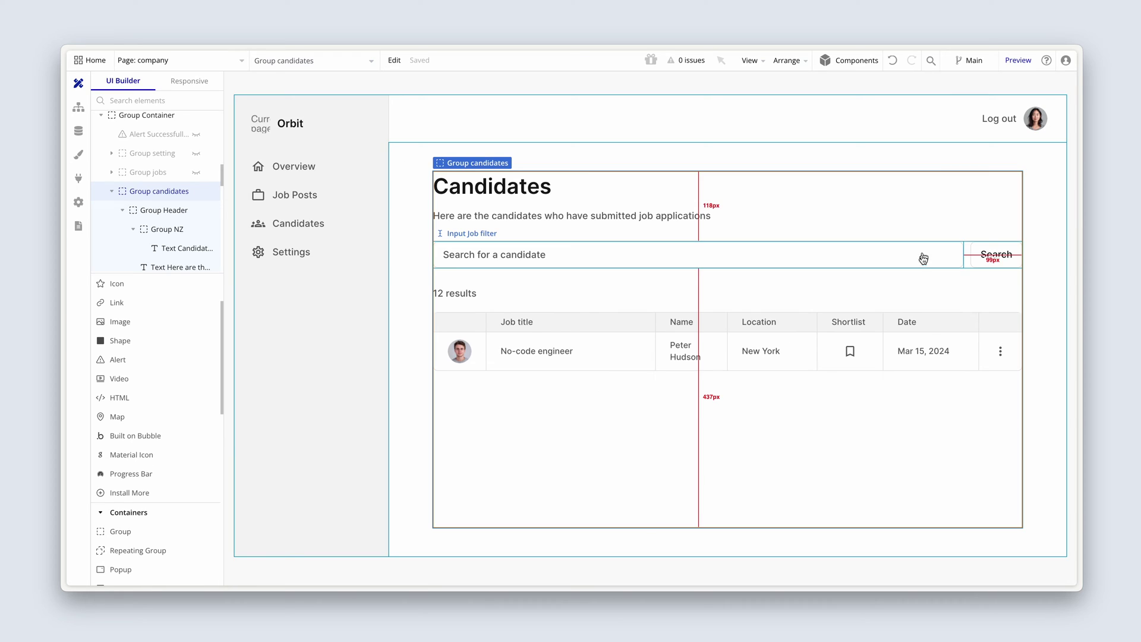
left_click(891, 306)
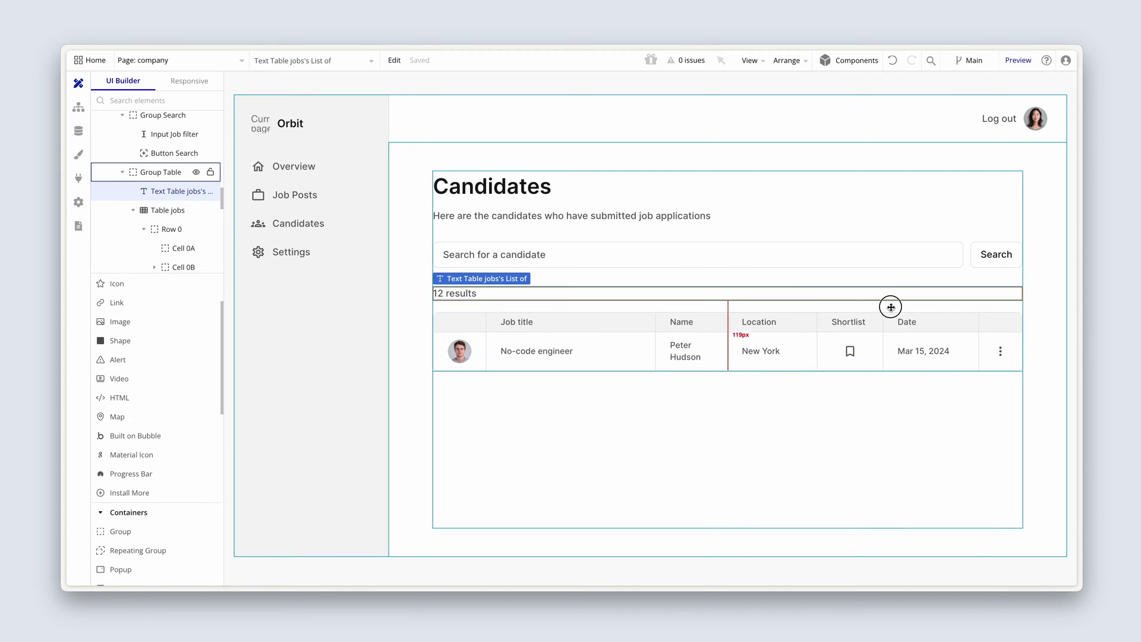
left_click(456, 294)
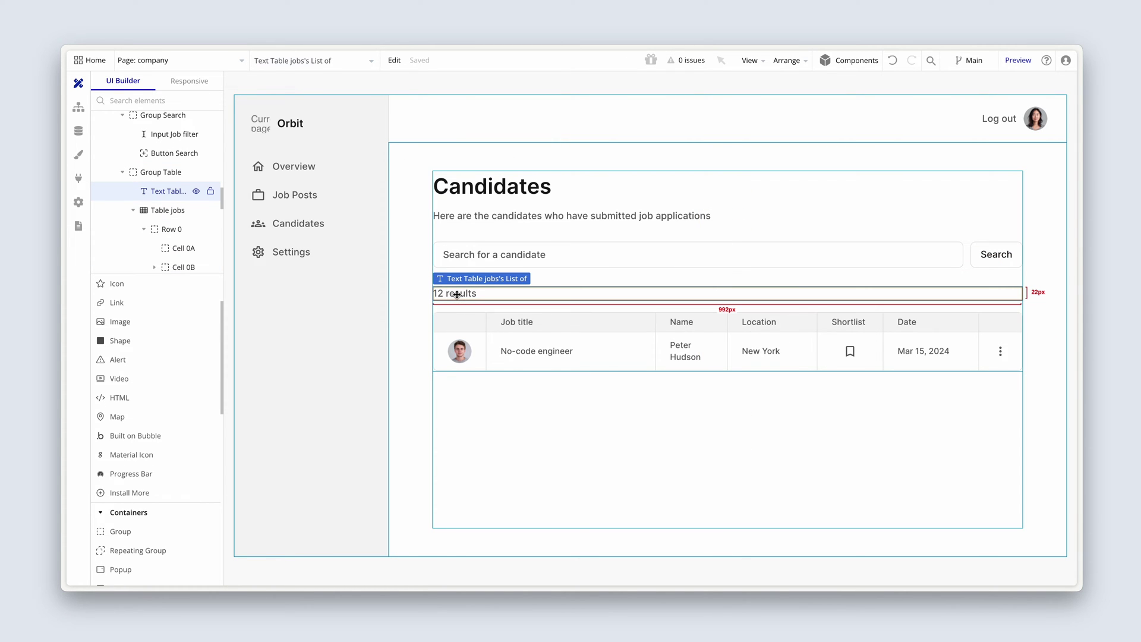
double_click(456, 294)
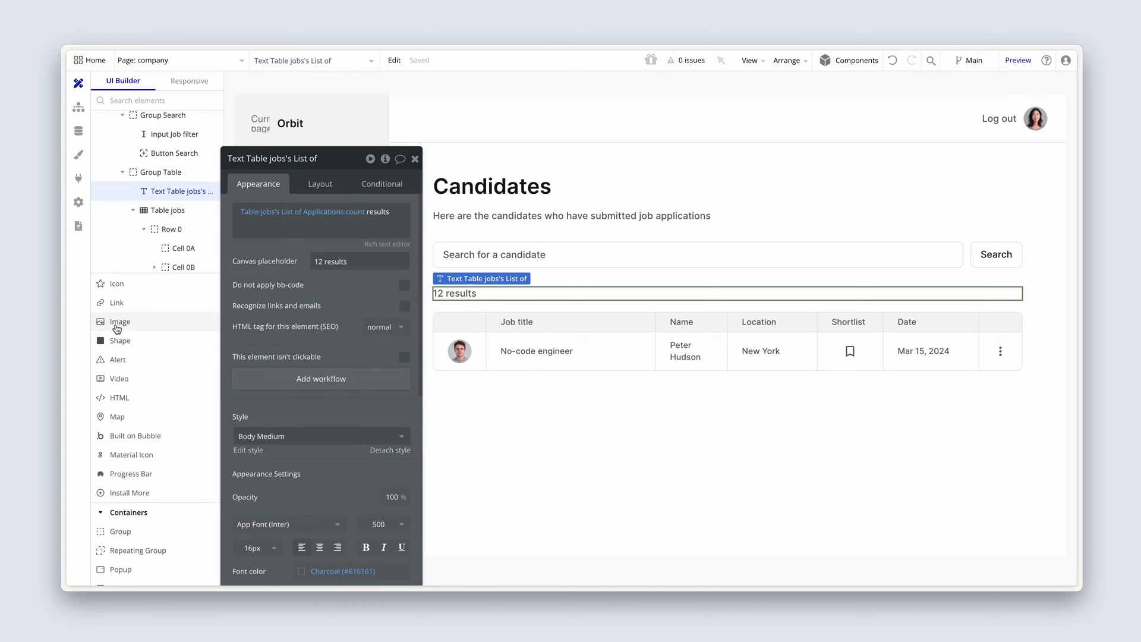
scroll(116, 329, "up", 1)
scroll(117, 330, "down", 2)
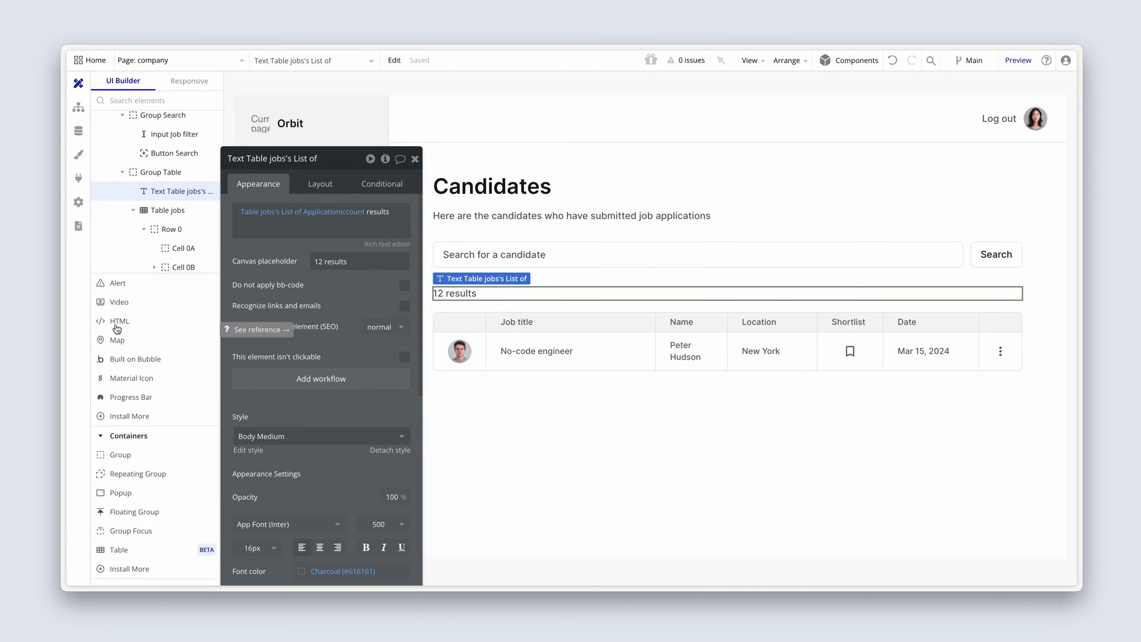
scroll(117, 329, "down", 3)
scroll(116, 329, "down", 1)
scroll(116, 329, "up", 8)
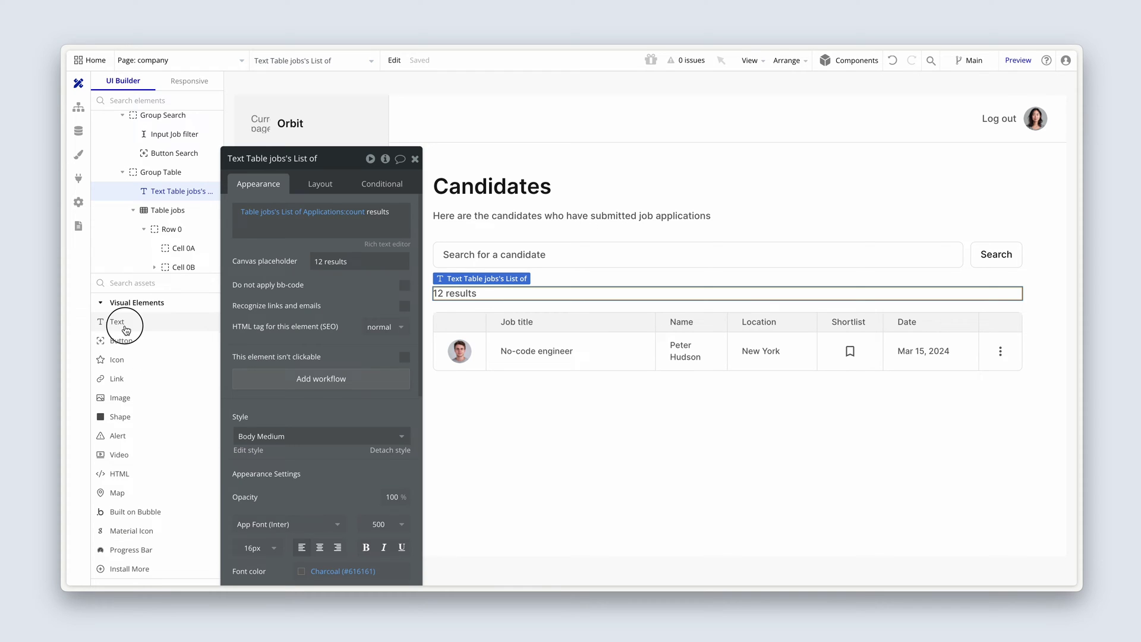
Add a 'Shortlist' text element below the '12 results' count.
left_click(116, 324)
left_click(442, 300)
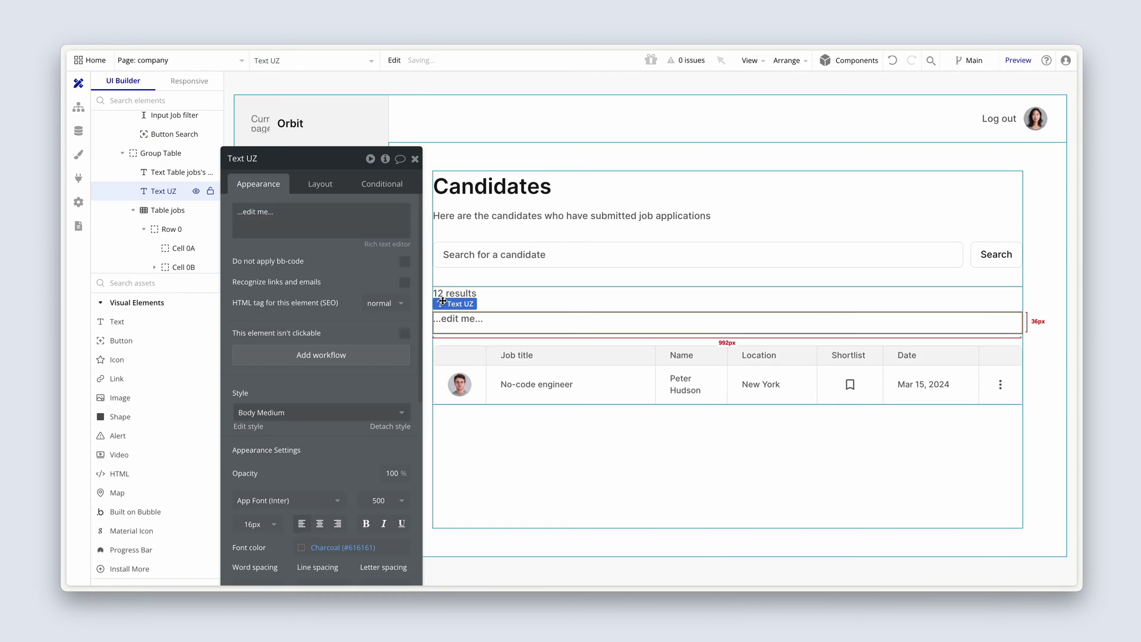
type("Shortliste")
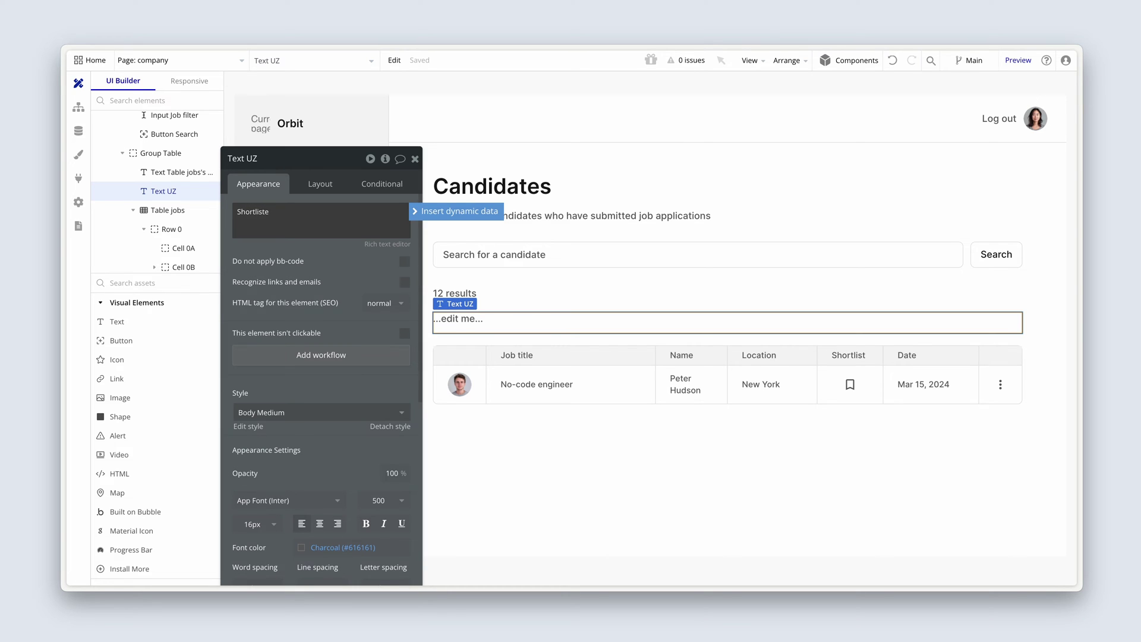
key("BackSpace")
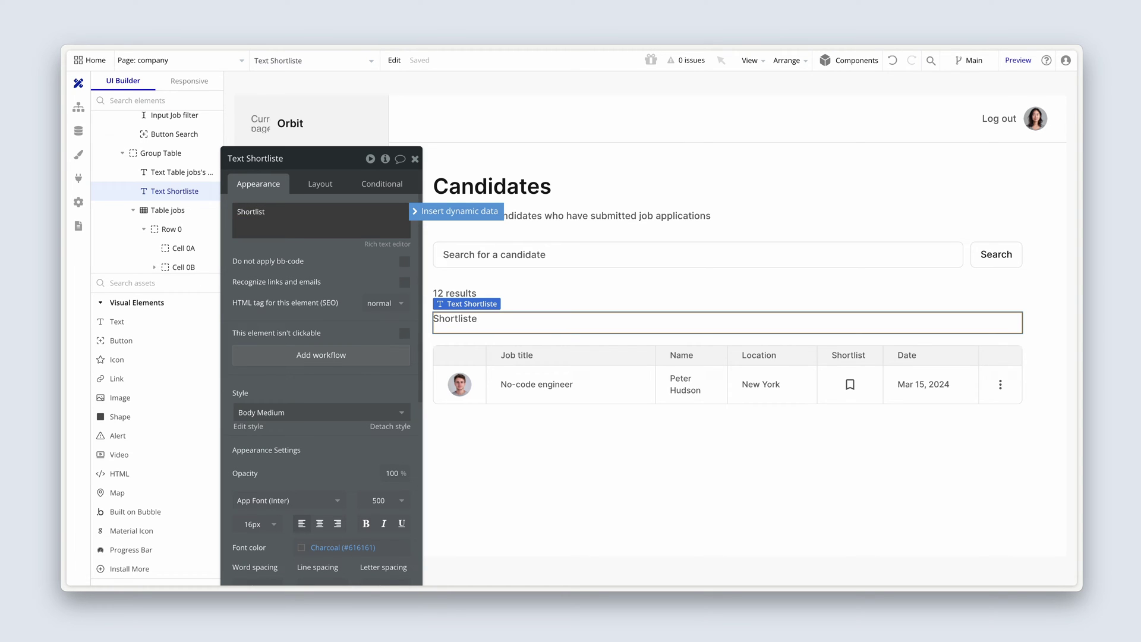
left_click(285, 293)
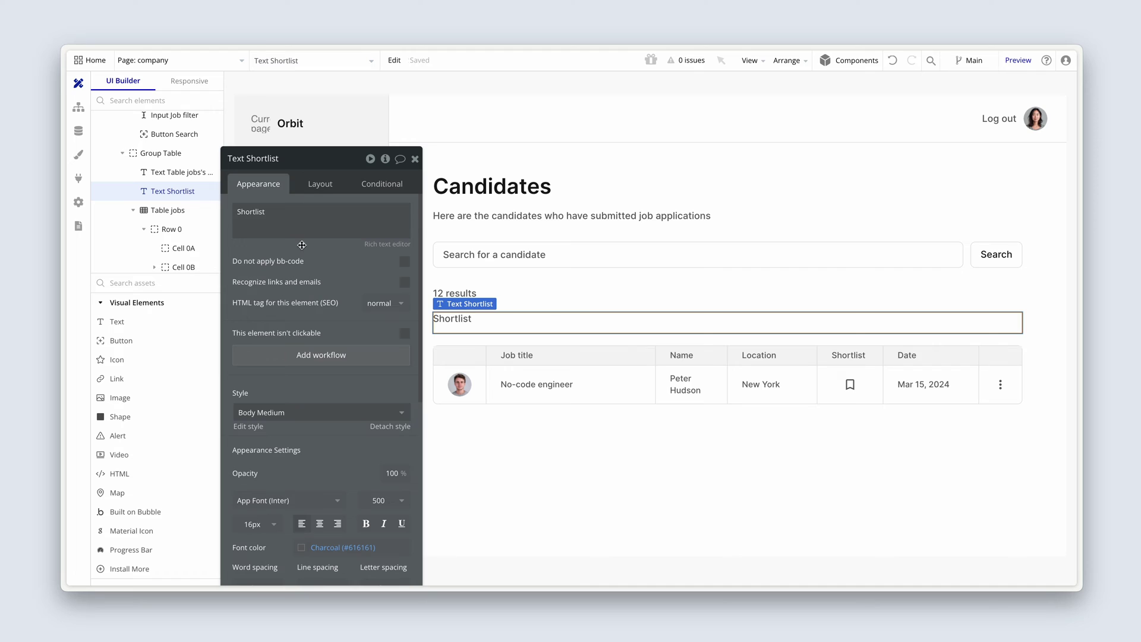
Give the Shortlist label min width 0, fit width to content, and min height 0.
left_click(317, 185)
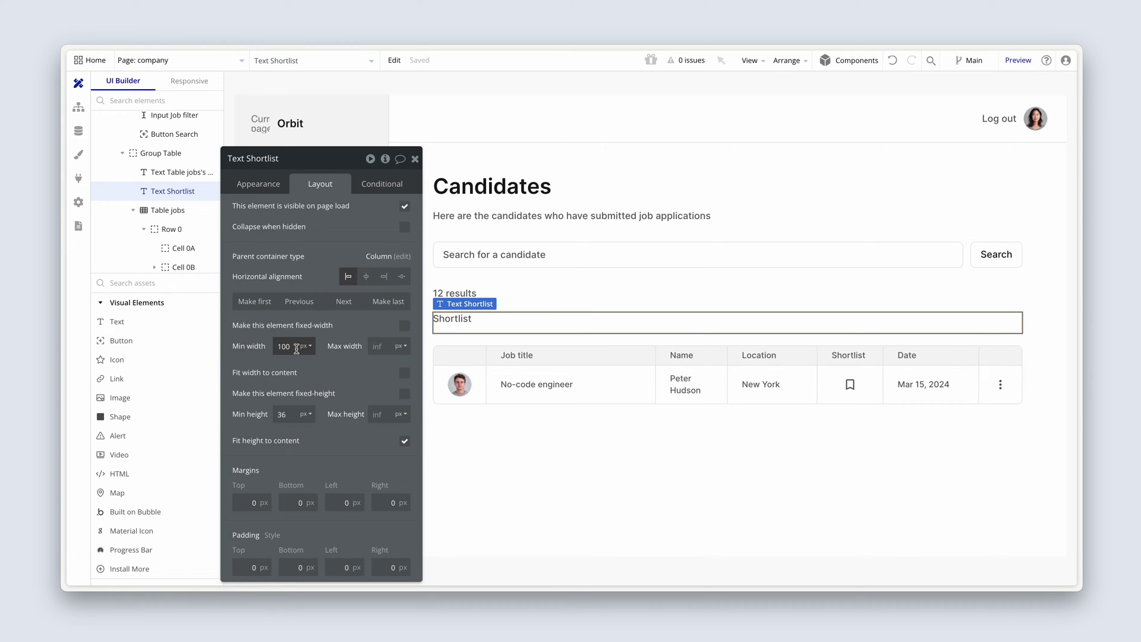
left_click_drag(296, 347, 259, 346)
type("0")
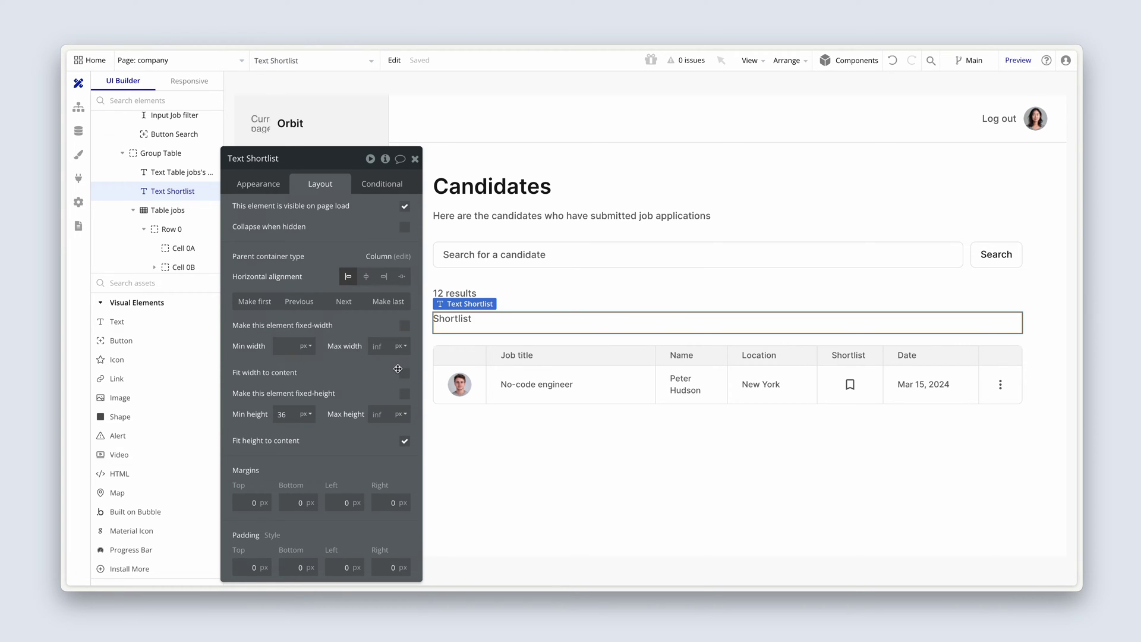
left_click(405, 373)
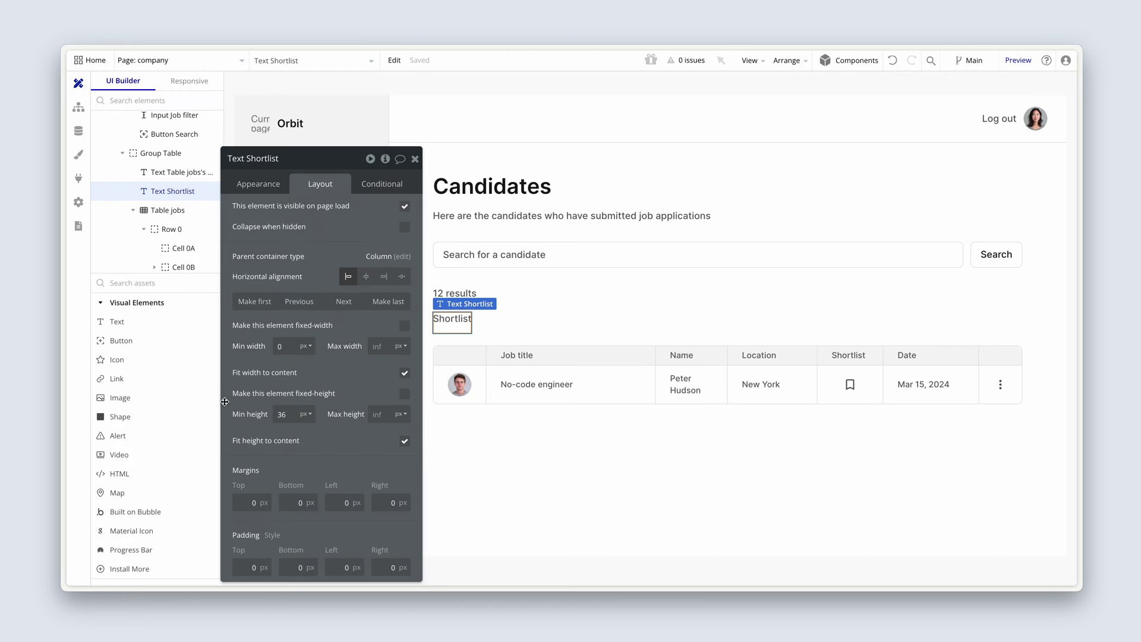
left_click_drag(295, 414, 264, 412)
type("0")
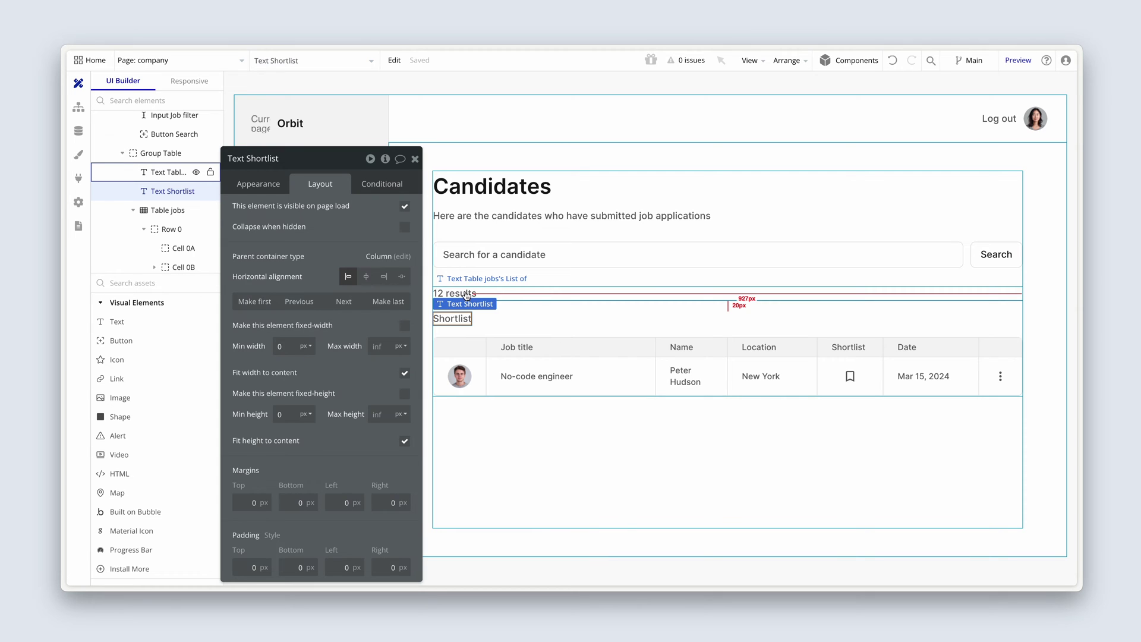
Wrap the results count and Shortlist label in a row container named Group Text, min height 0.
left_click(466, 294, "shift")
right_click(466, 293)
mouse_move(512, 368)
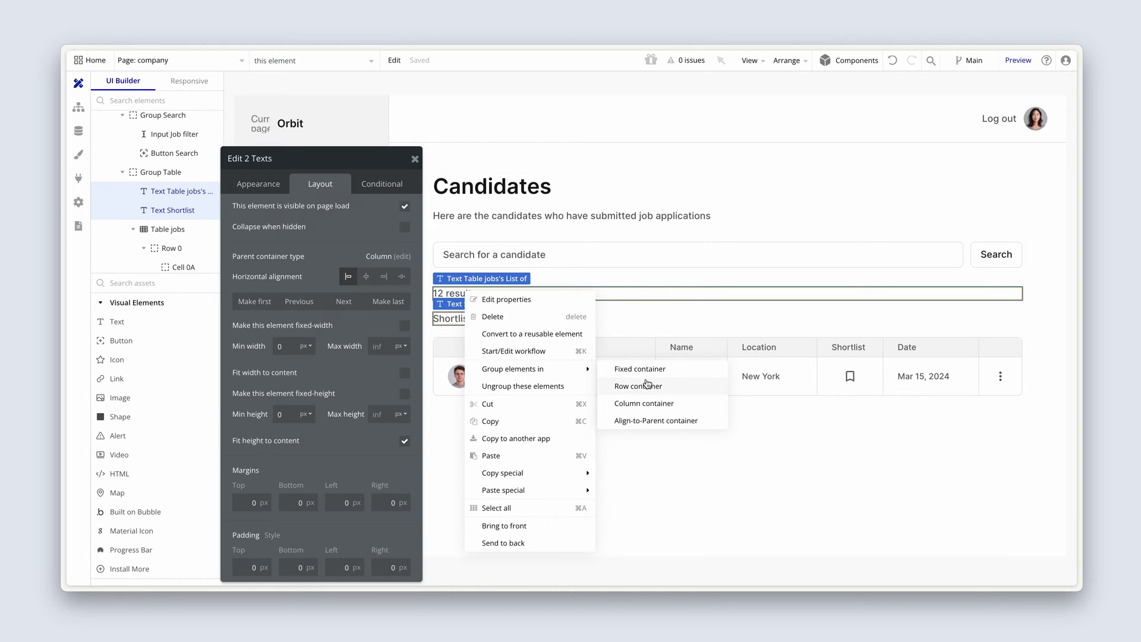
left_click(677, 389)
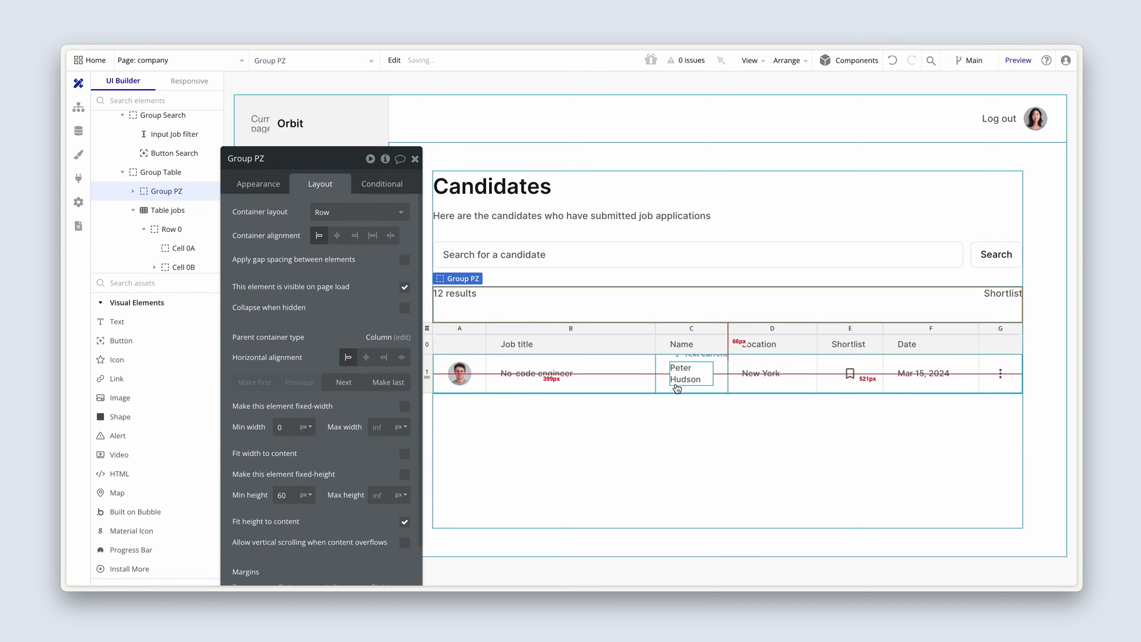
double_click(255, 158)
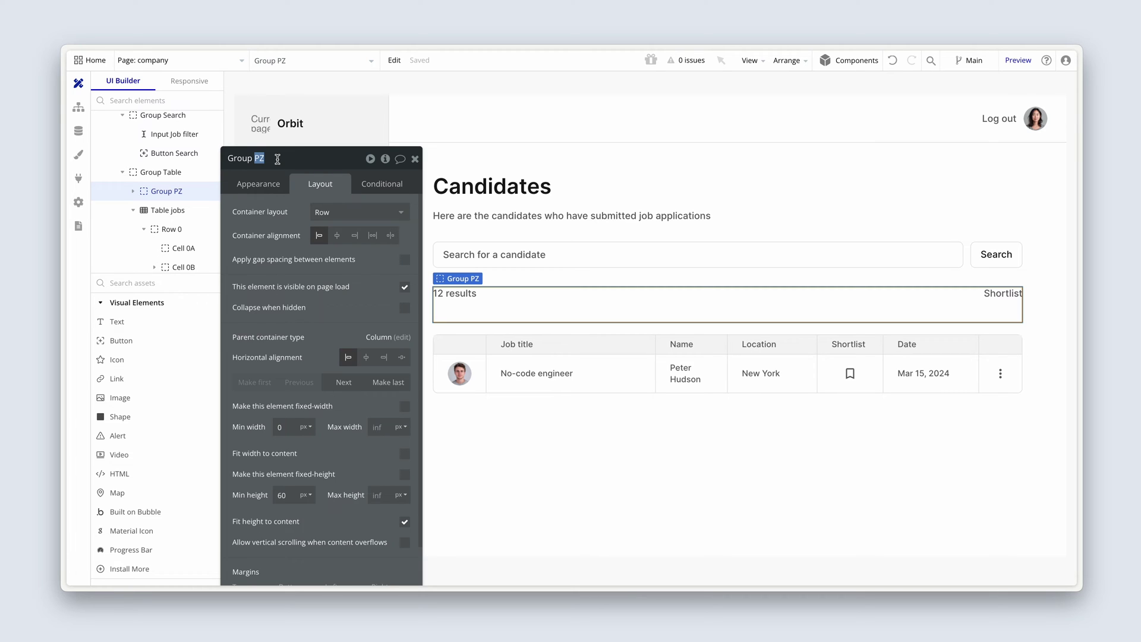
type("Text")
left_click_drag(290, 494, 259, 495)
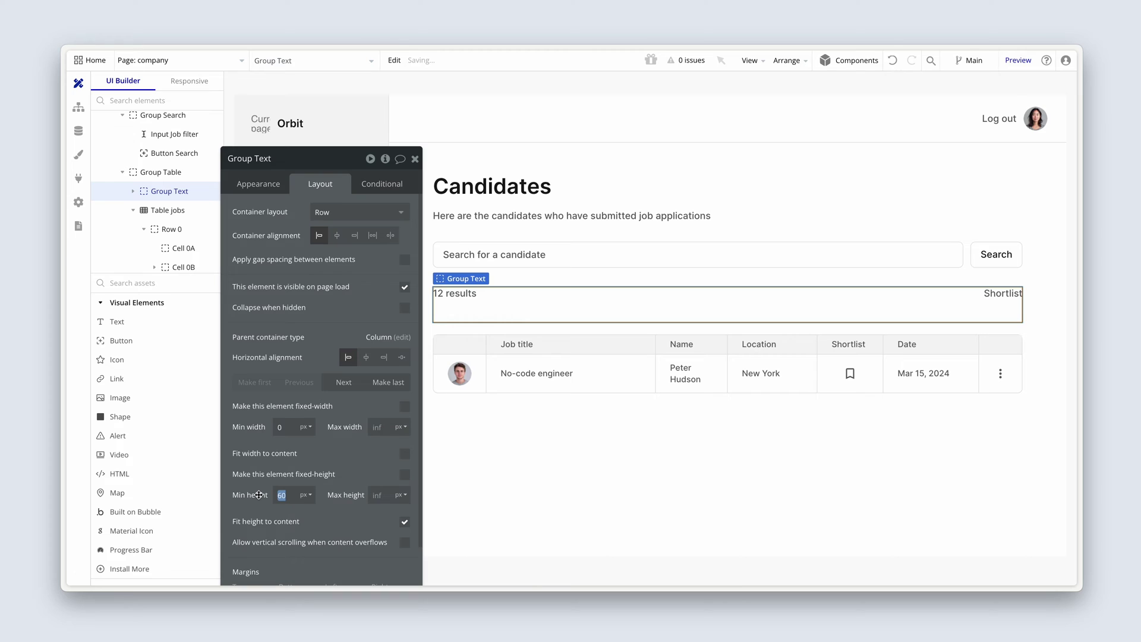
type("0")
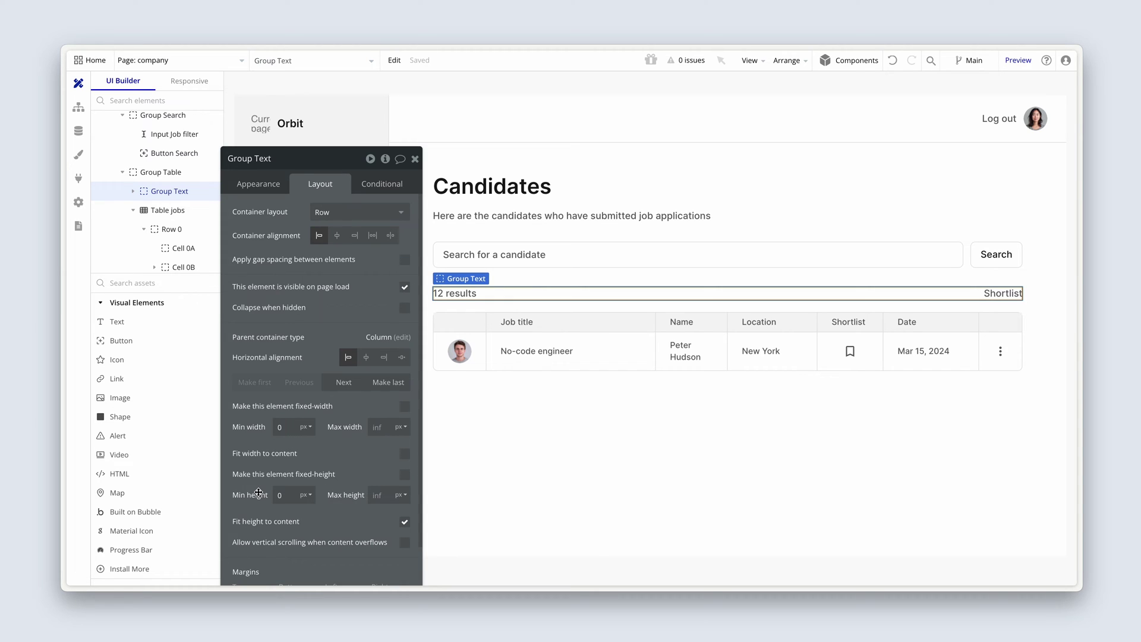
scroll(140, 470, "down", 1)
scroll(141, 469, "down", 4)
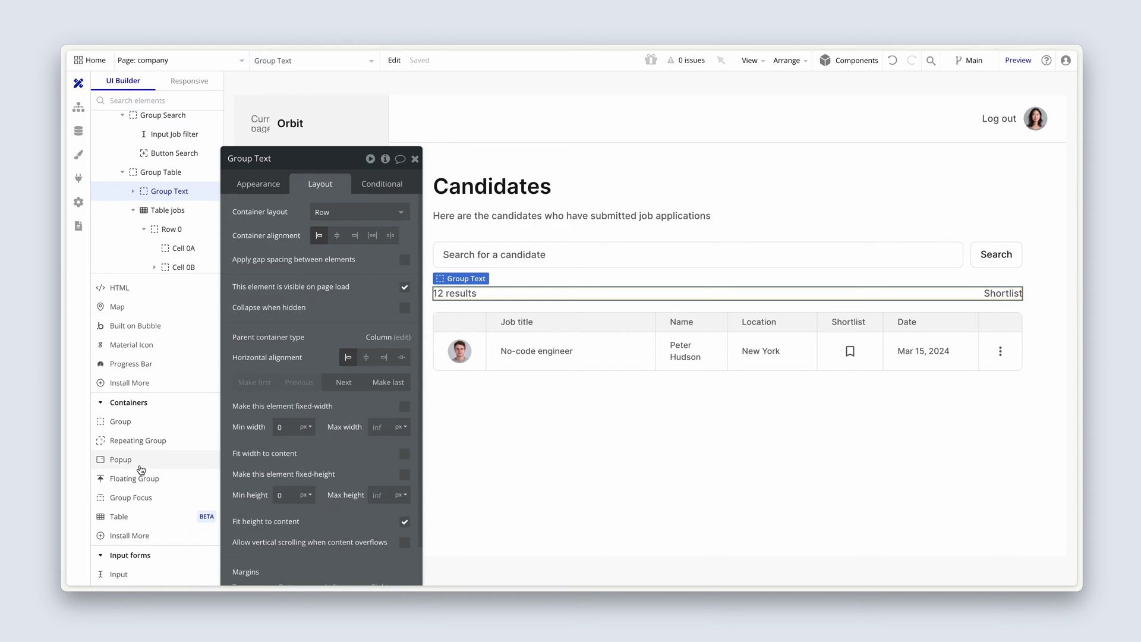
Add a new group to the results row and rename it Group Toggle.
left_click(125, 388)
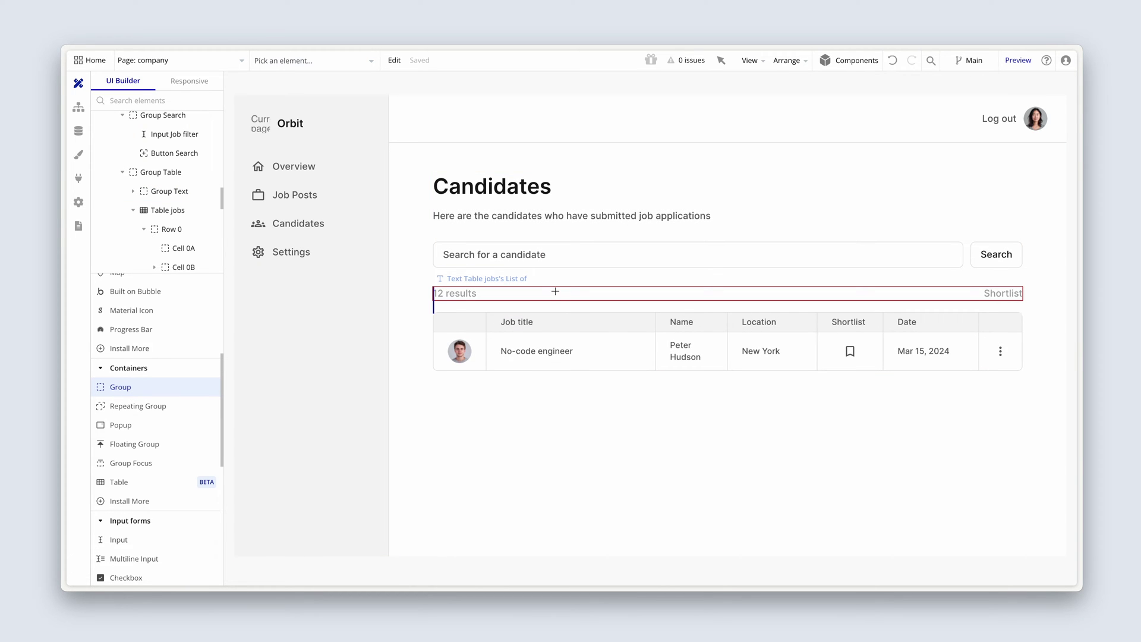
left_click(554, 292)
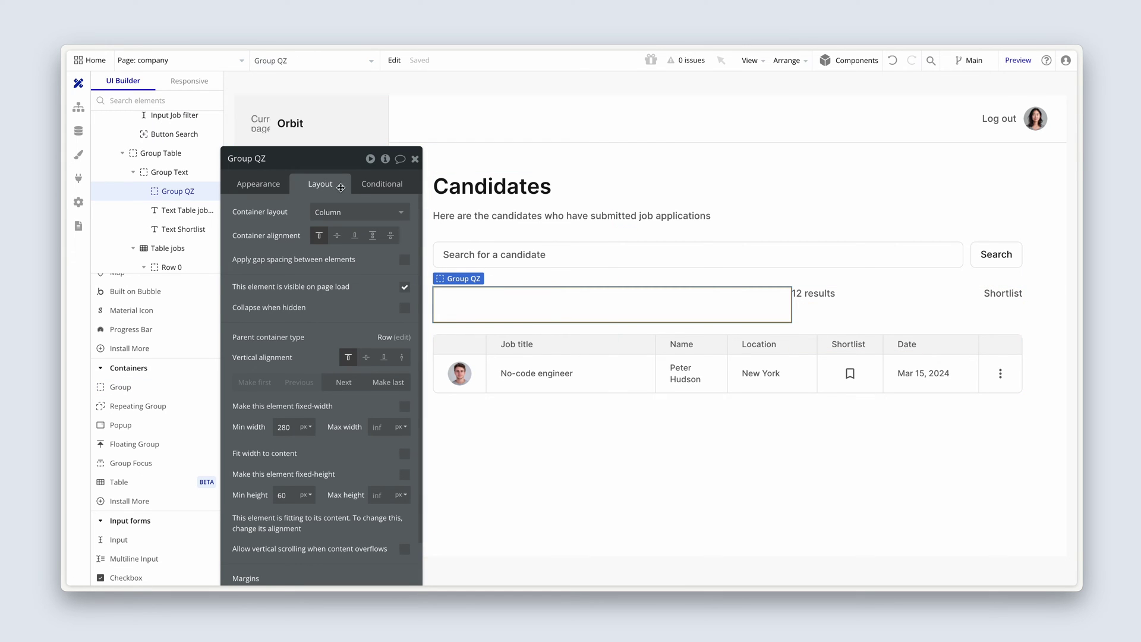
left_click(264, 157)
key("BackSpace")
type("Toggle")
scroll(300, 419, "down", 2)
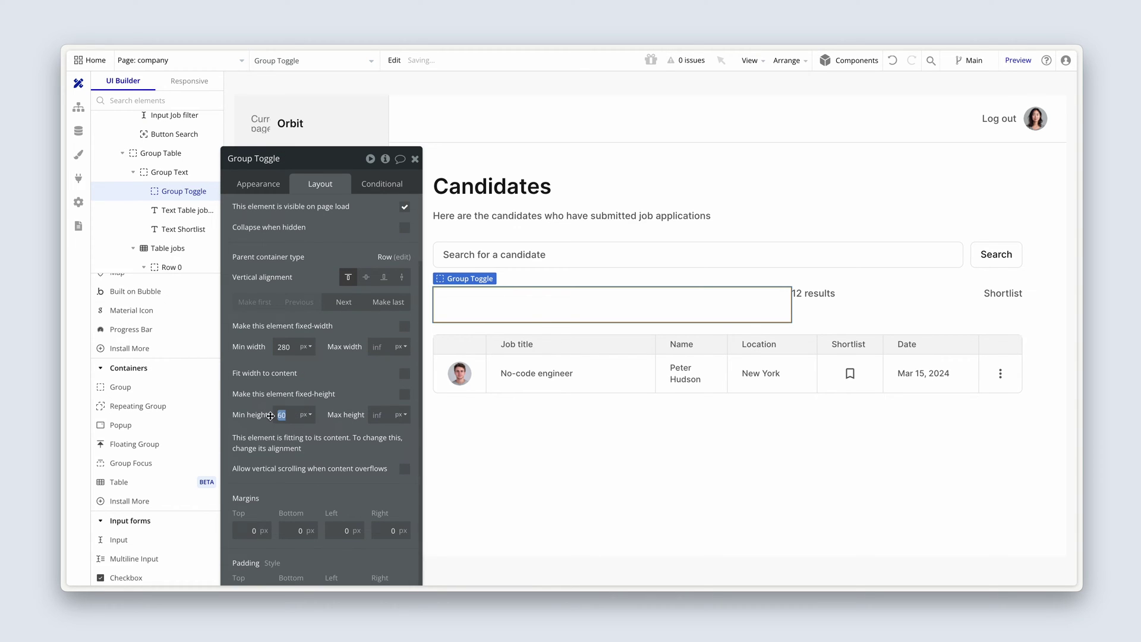
Give Group Toggle a fixed height of 24 px and a fixed width of 50 px.
left_click(404, 397)
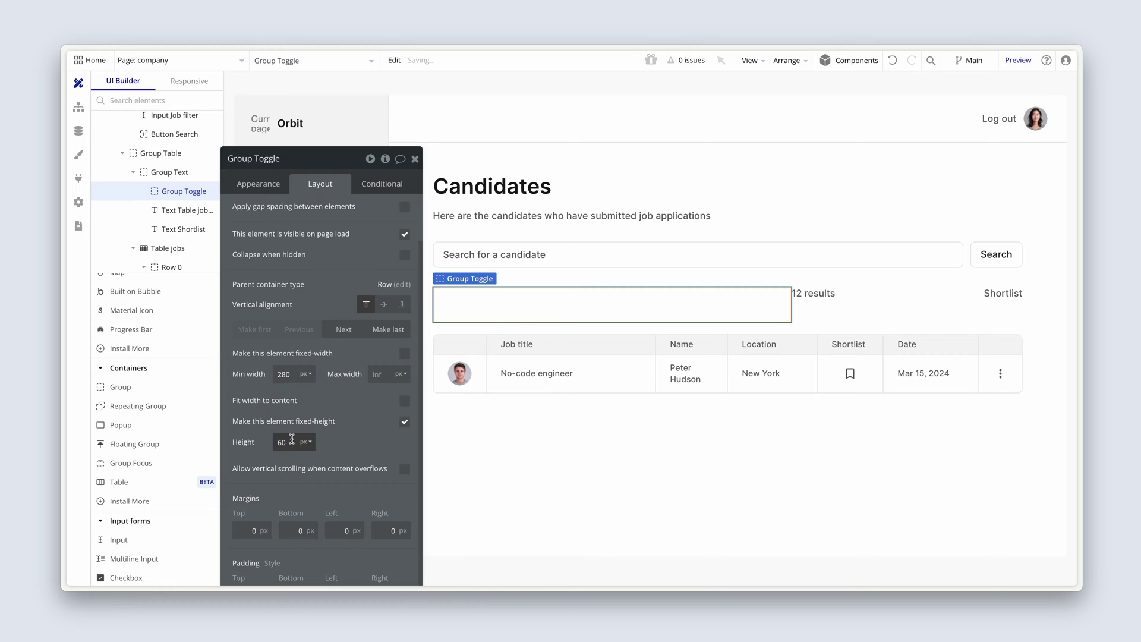
left_click_drag(295, 442, 269, 441)
type("24")
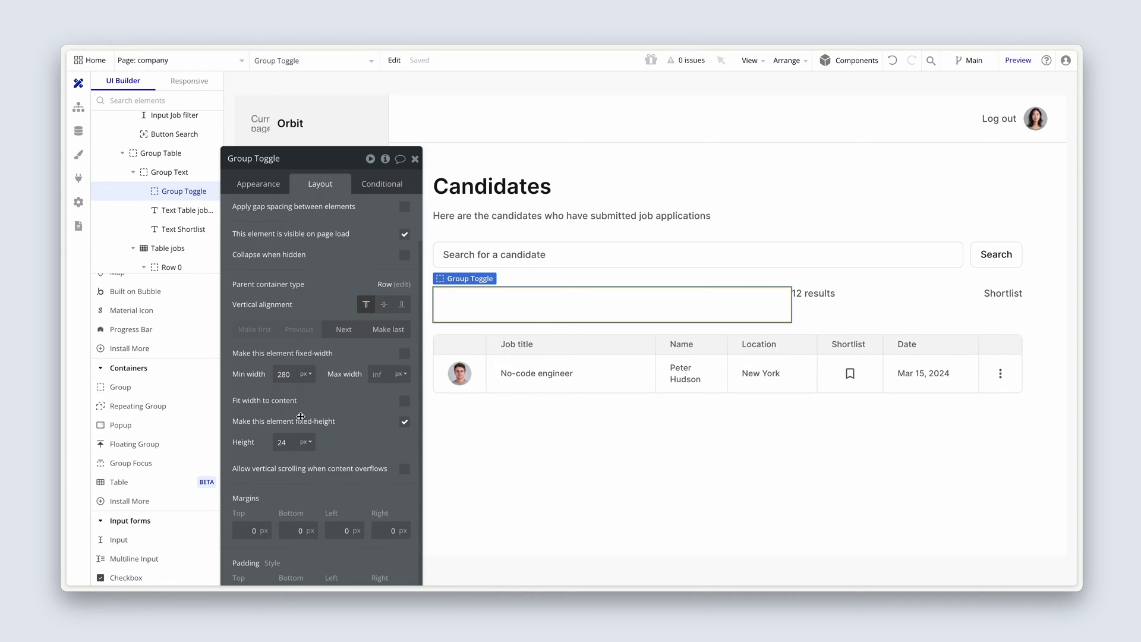
key("Return")
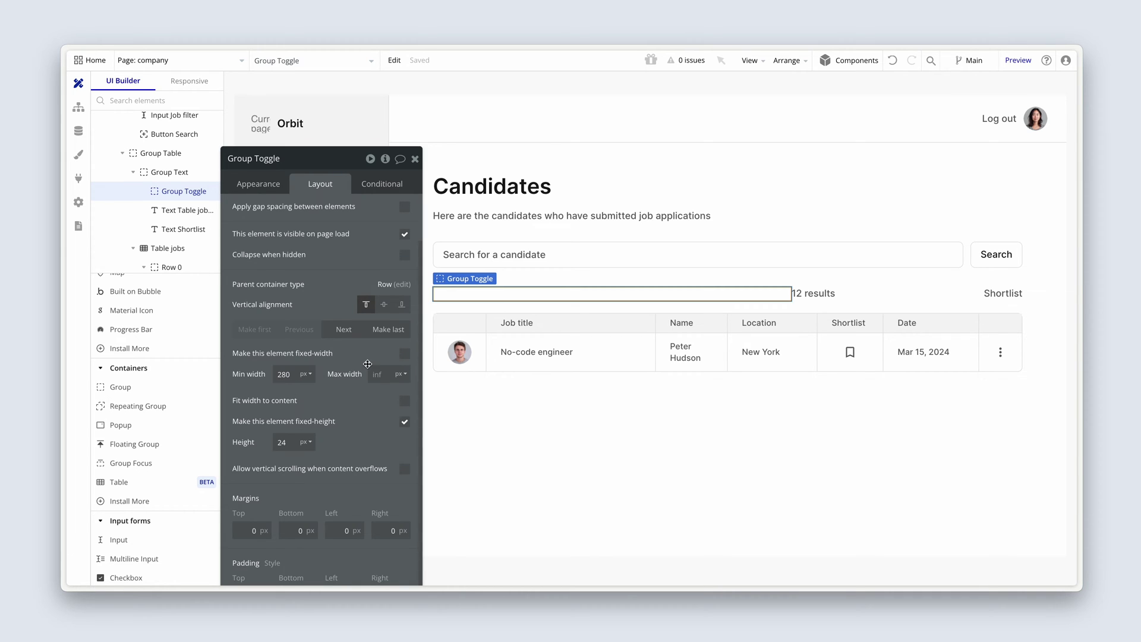
left_click(404, 356)
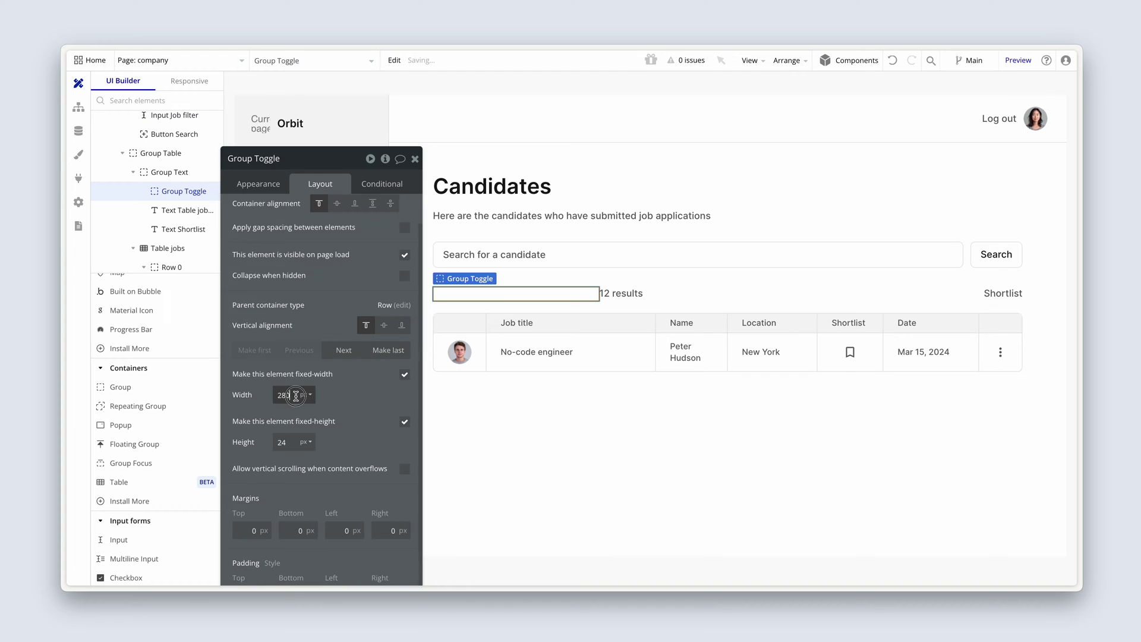
left_click_drag(301, 396, 259, 396)
type("50")
left_click(349, 419)
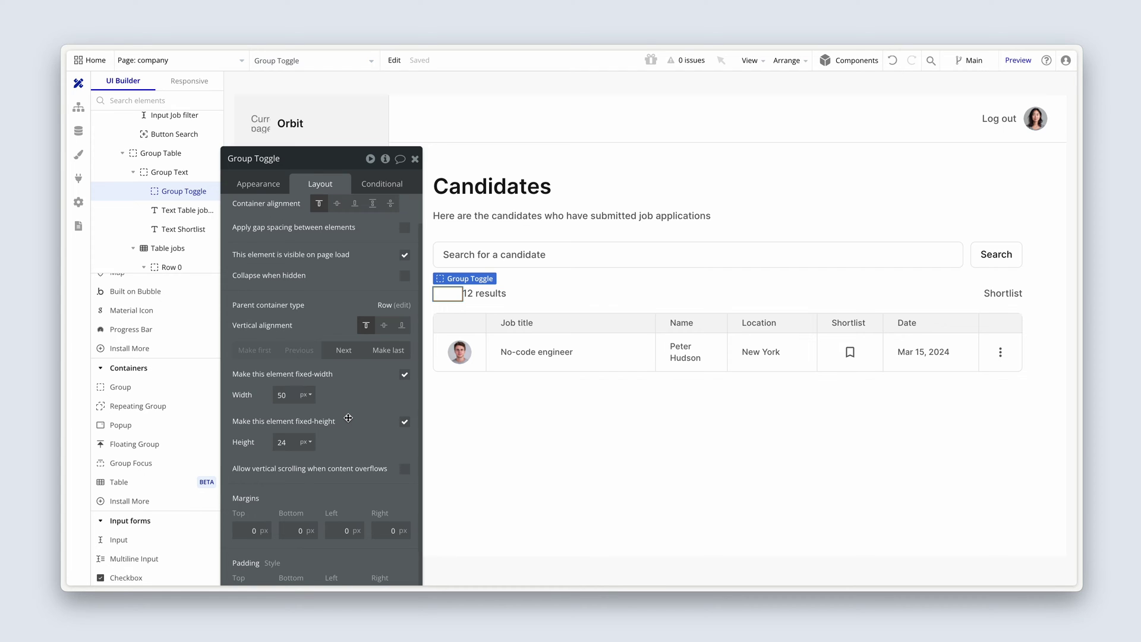
left_click_drag(348, 418, 346, 387)
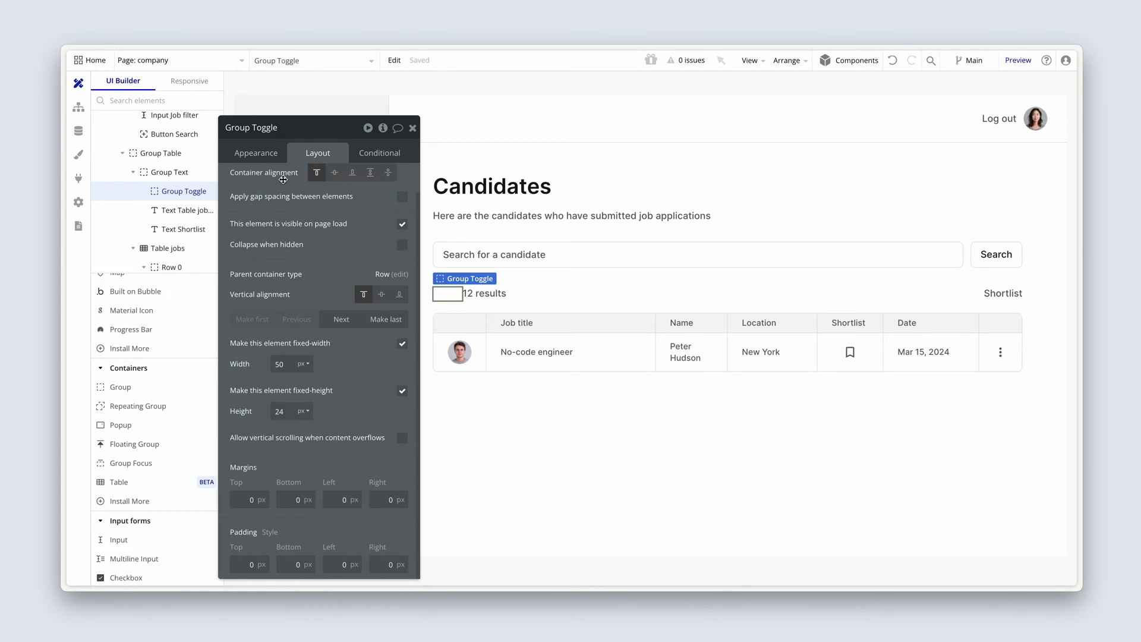
Give Group Toggle a flat Surface (#F5F5F5) background with corner roundness 12.
left_click(267, 154)
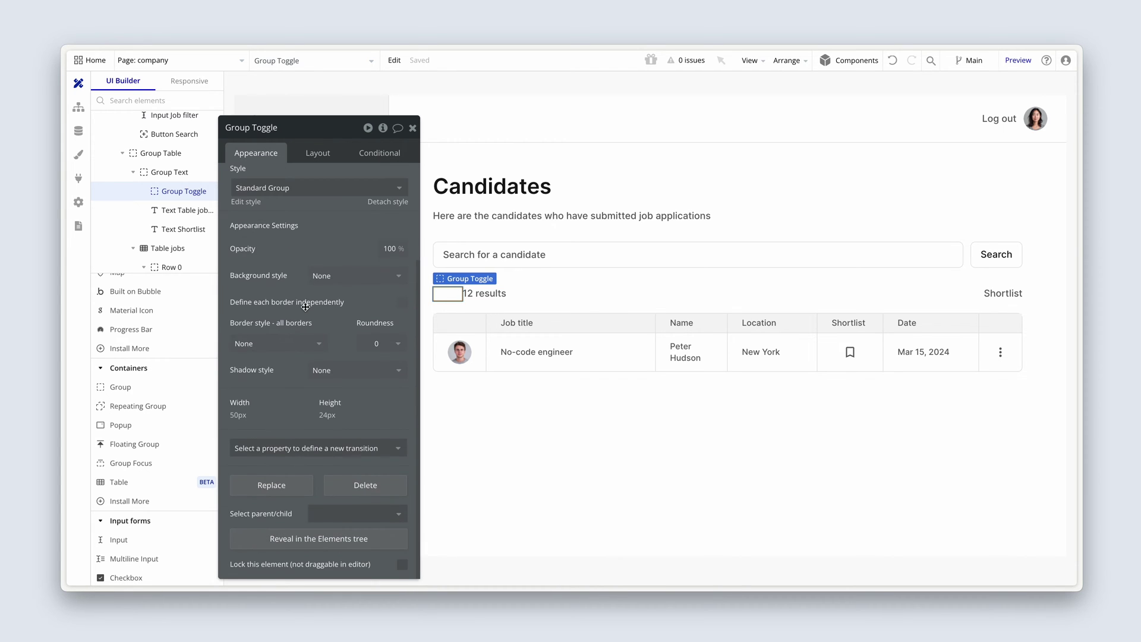
left_click(357, 278)
left_click(329, 330)
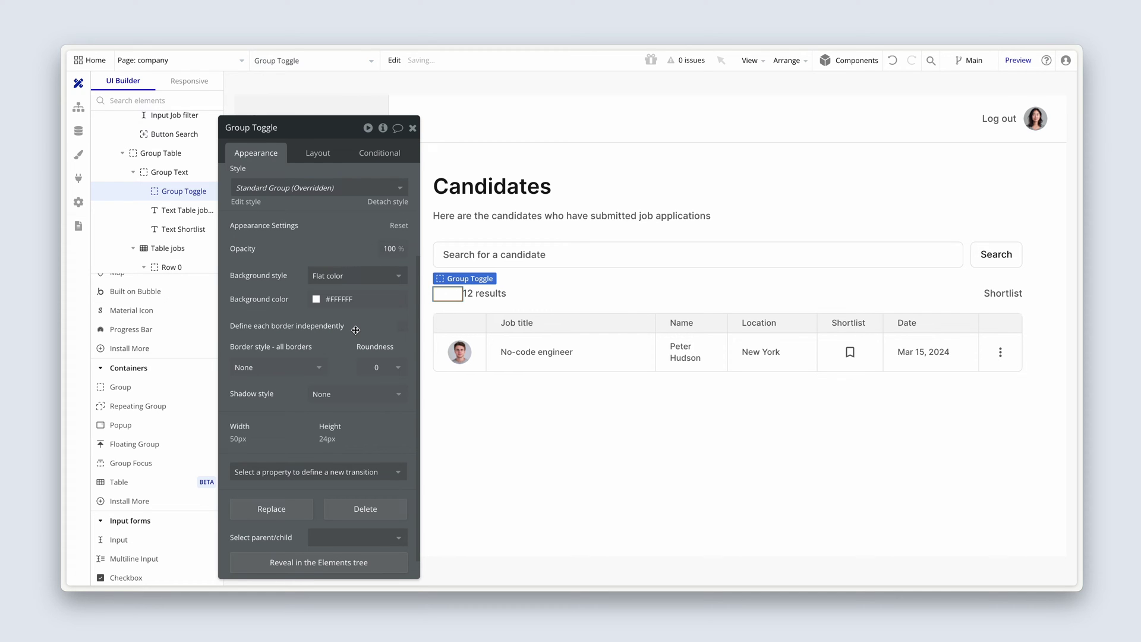
left_click(316, 301)
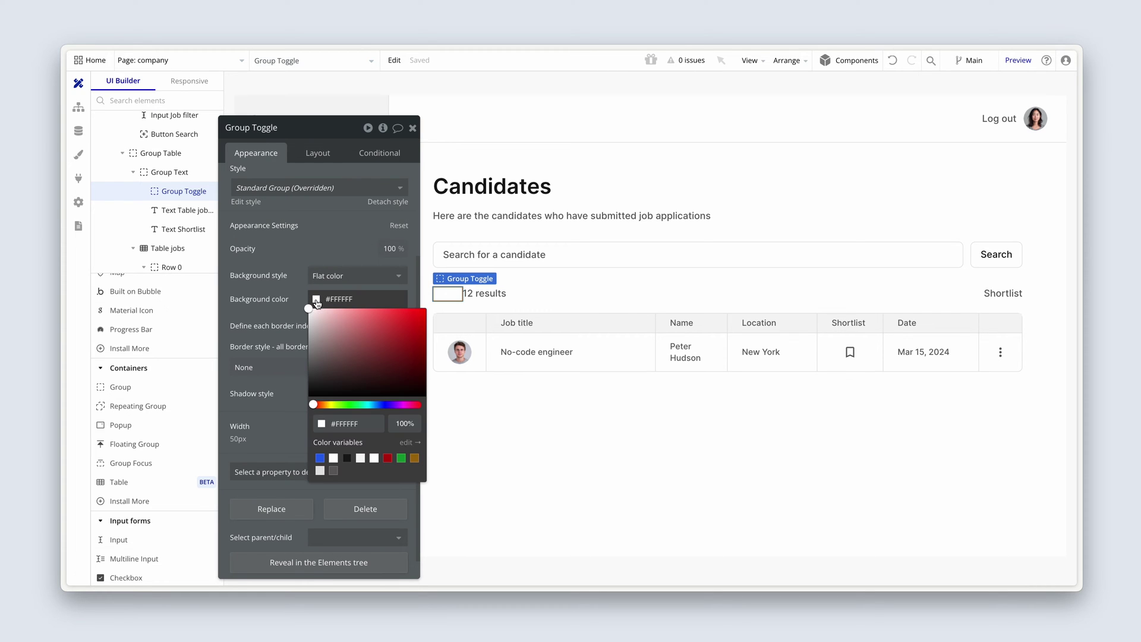
left_click(361, 458)
left_click(287, 319)
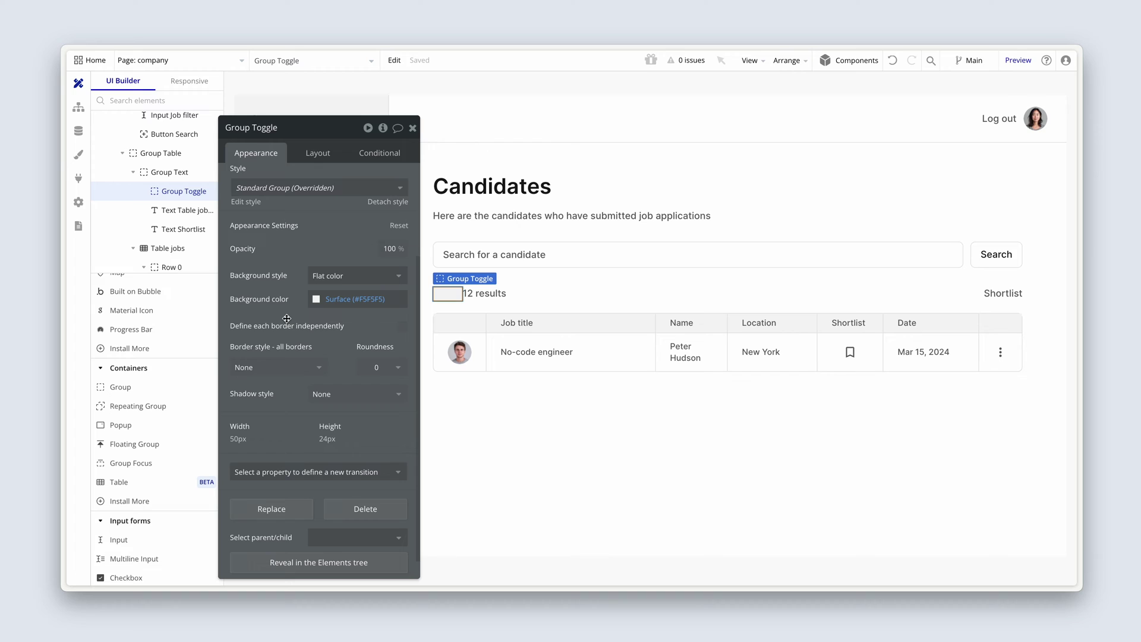
left_click(380, 368)
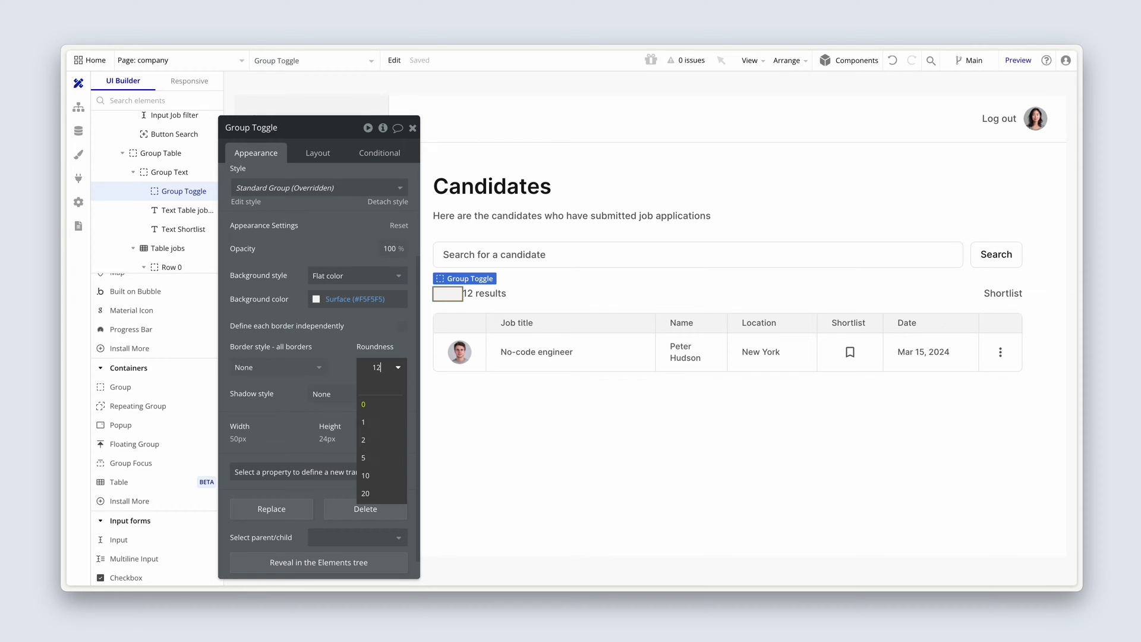
left_click(375, 334)
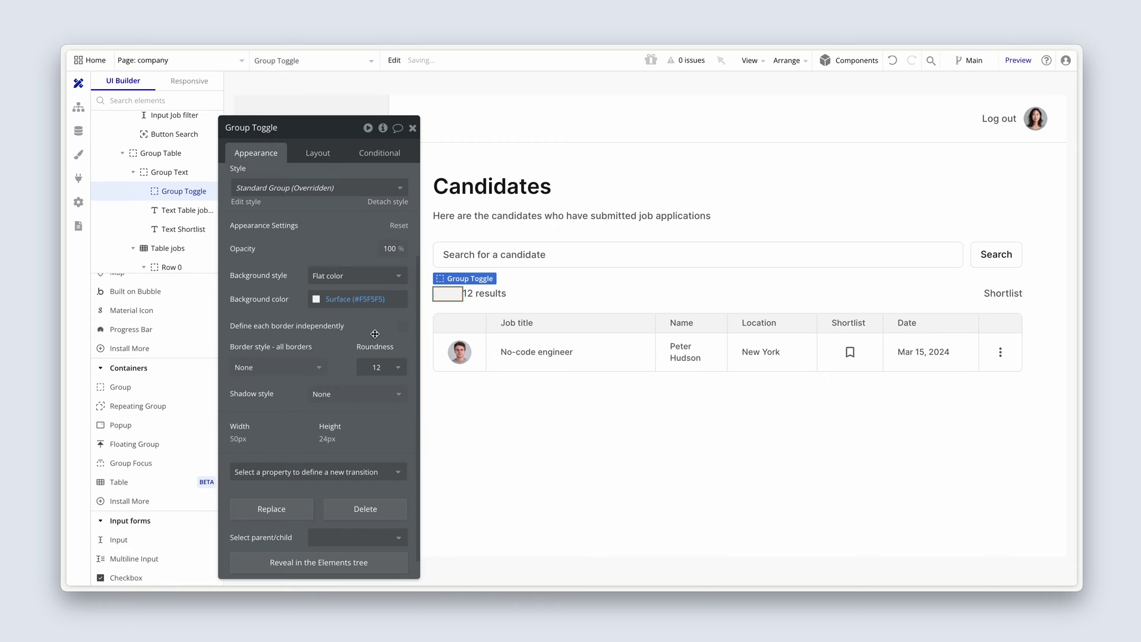
Use Make last to move Group Toggle after the Shortlist label.
left_click(323, 159)
left_click(389, 324)
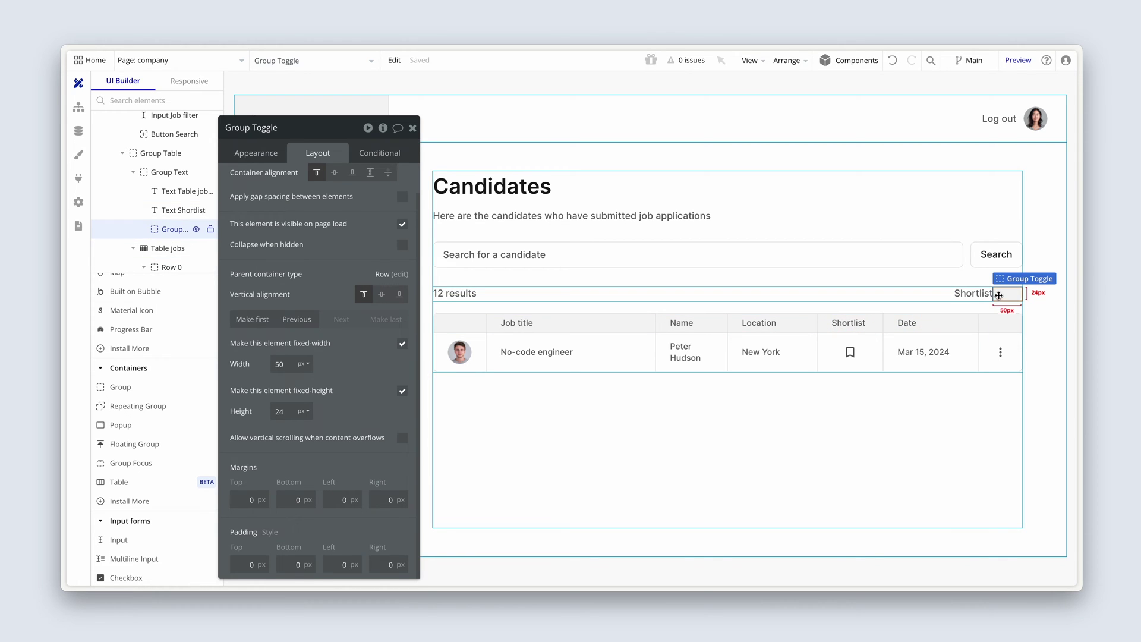
Group the Shortlist label and toggle into a row container named Group Toggle switch.
left_click(975, 293, "shift")
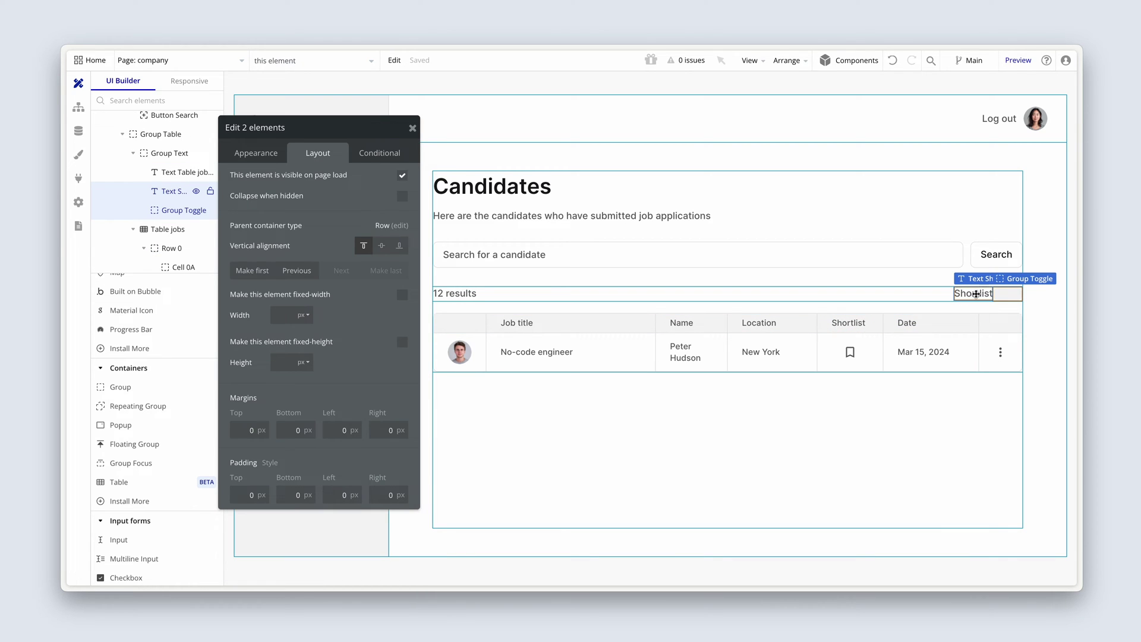
right_click(976, 293)
mouse_move(992, 371)
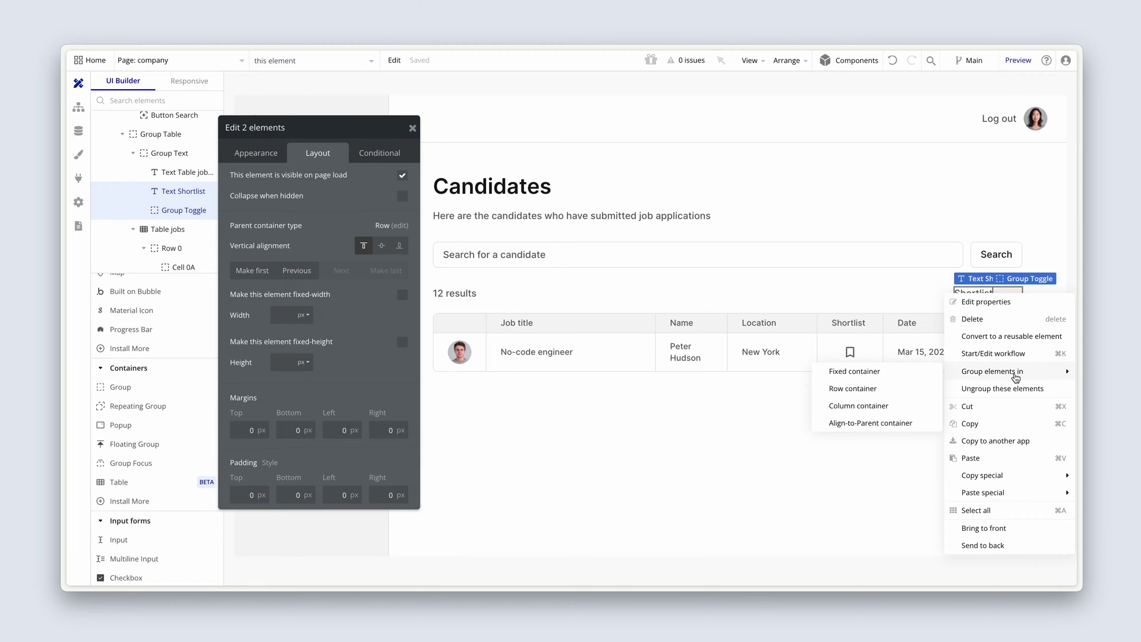
left_click(920, 390)
type("Group Toggle switch")
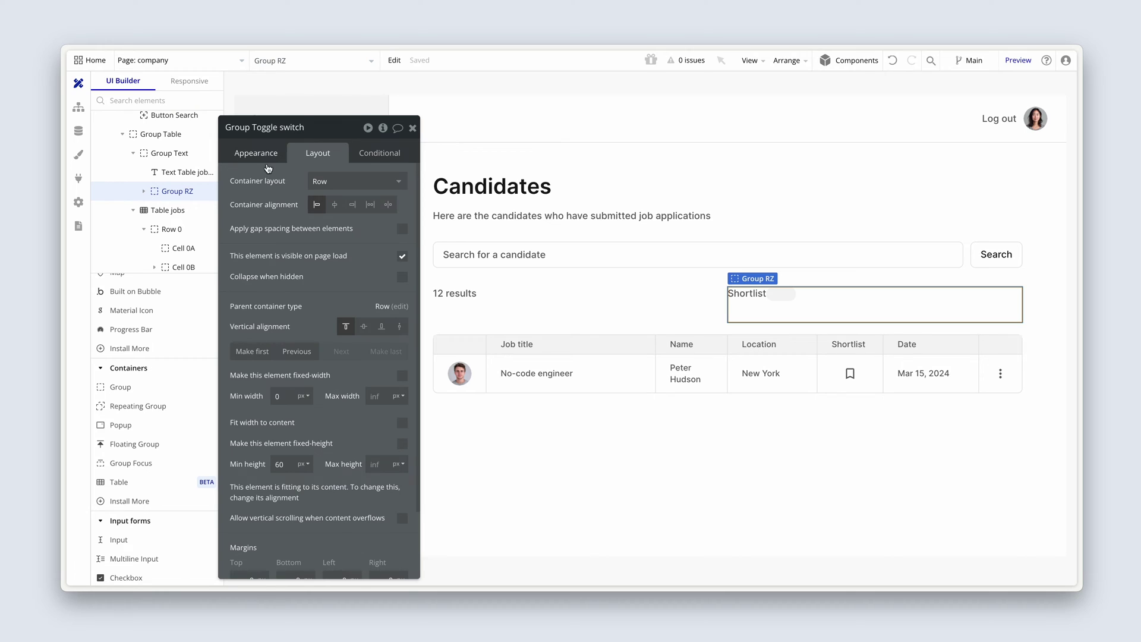
key("Return")
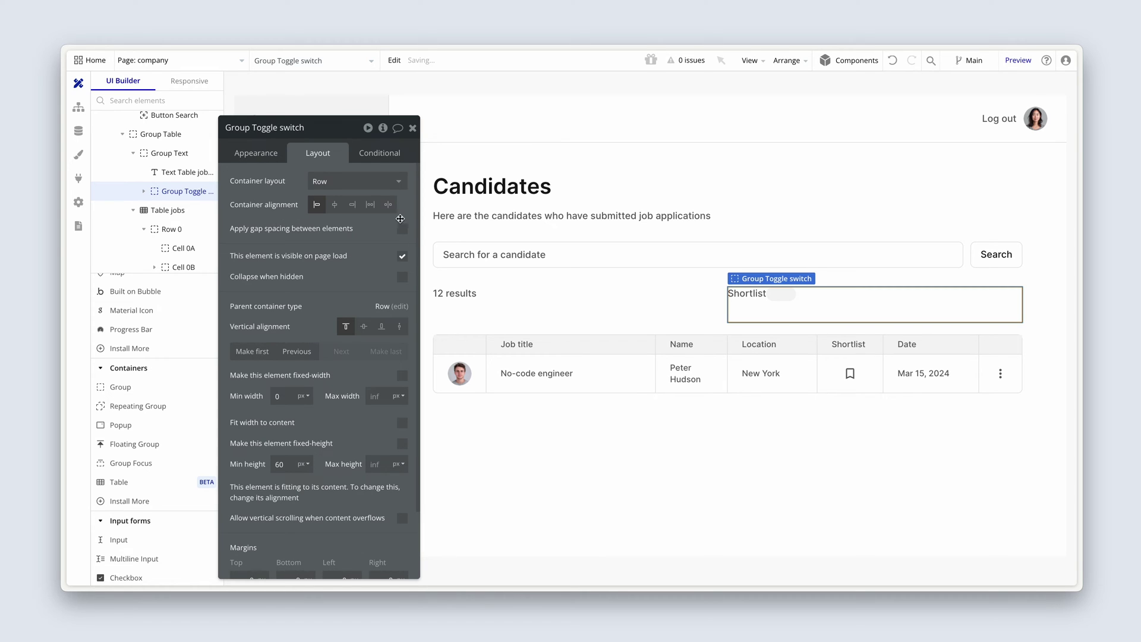
Give Group Toggle switch an 8 px gap, min height 0, and fit-to-content width.
left_click(403, 230)
double_click(403, 274)
type("8")
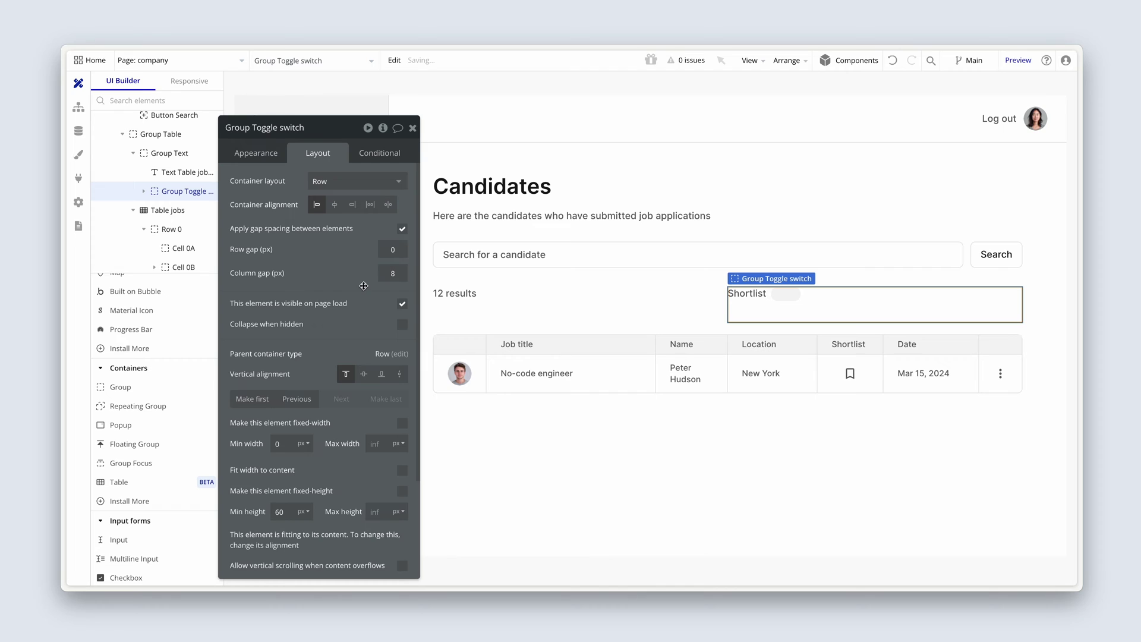
scroll(315, 365, "down", 3)
double_click(279, 400)
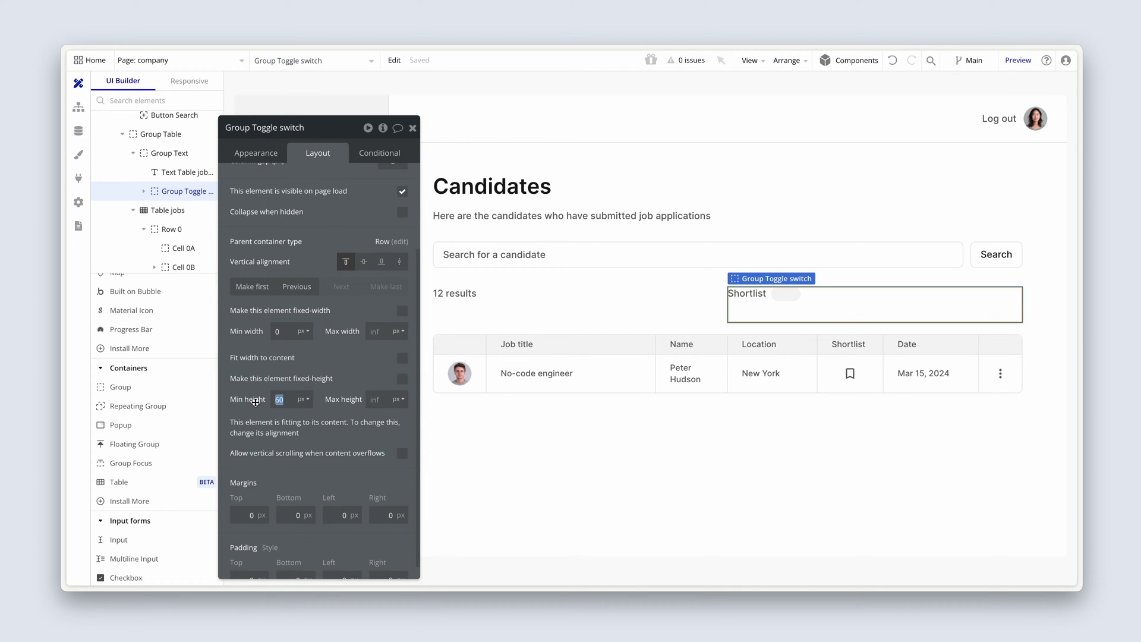
type("0")
left_click(401, 358)
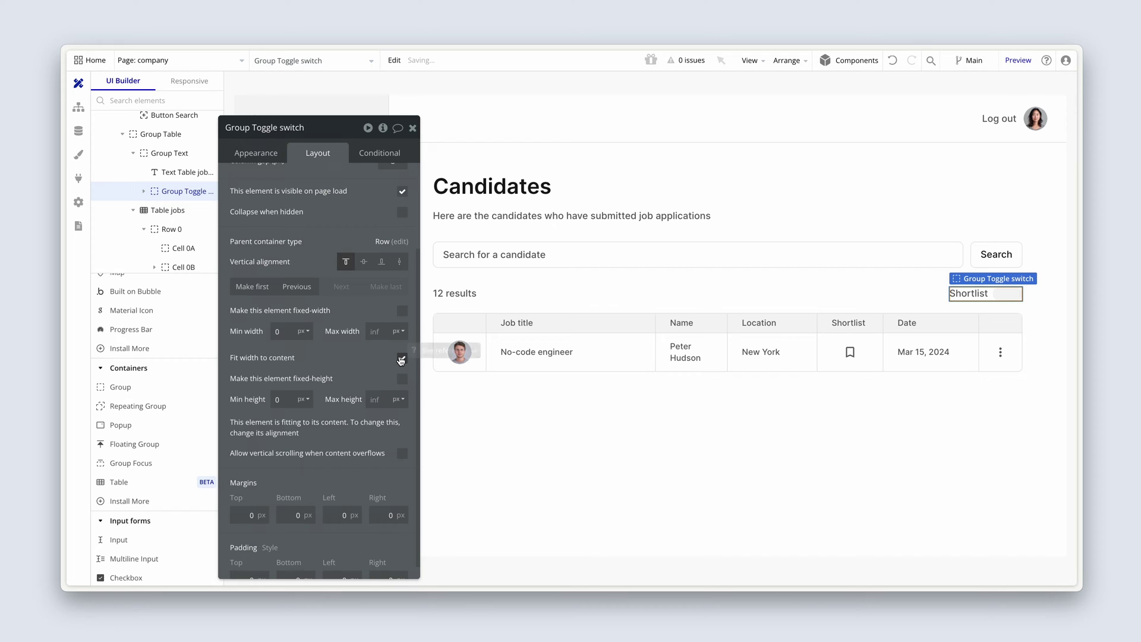
left_click(952, 295)
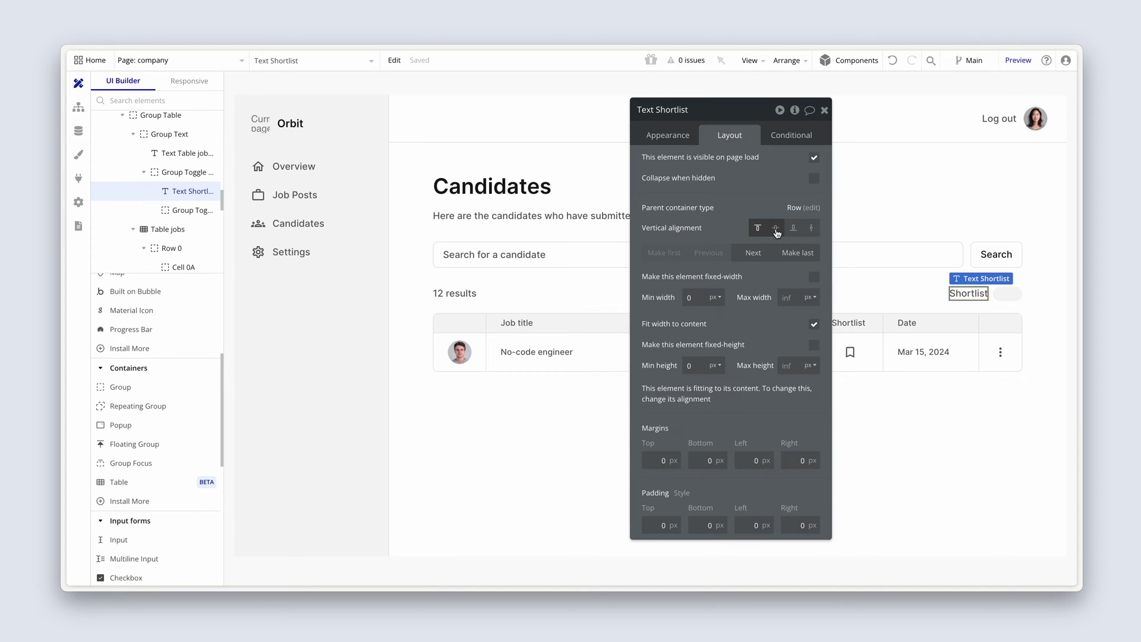
Centre the Shortlist label vertically, then reselect the toggle and show its Appearance settings.
left_click(775, 229)
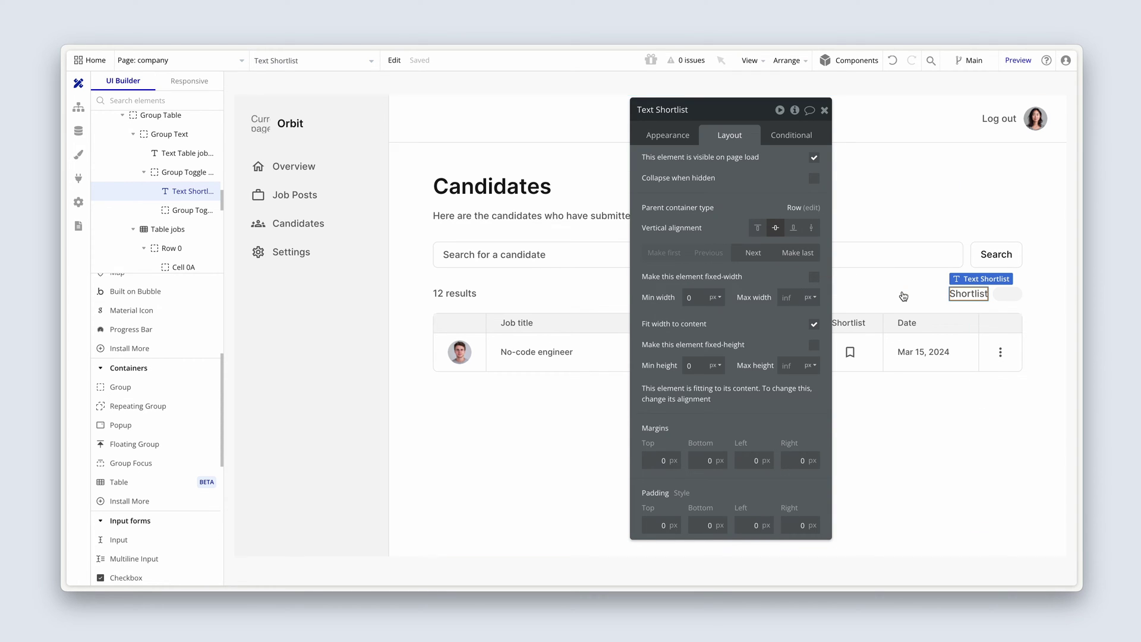
left_click(1015, 294)
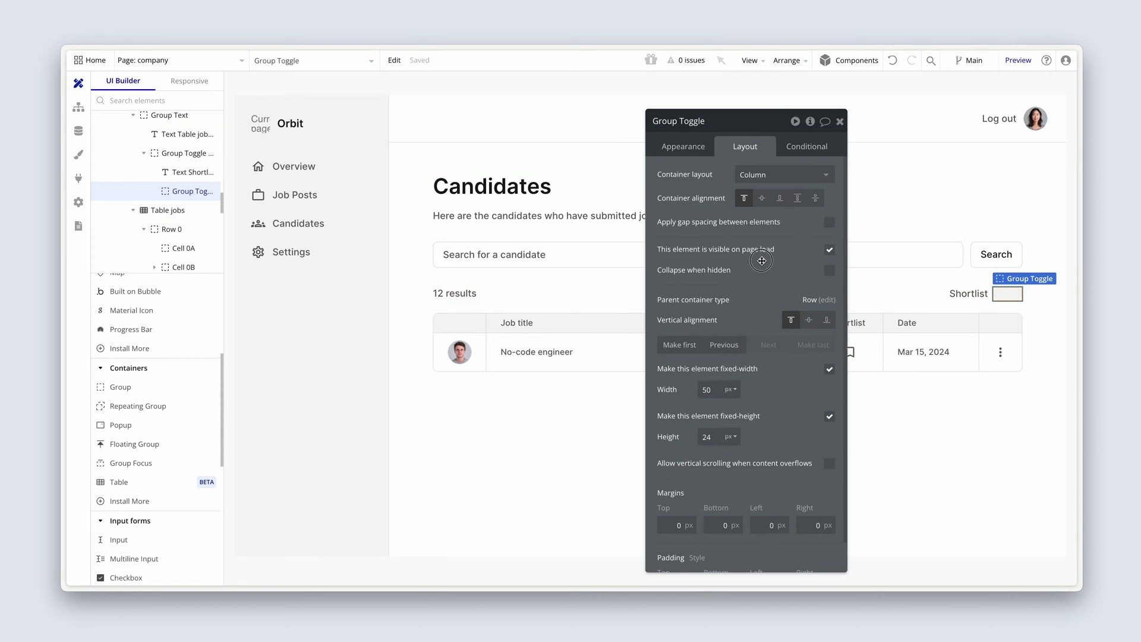
left_click(720, 147)
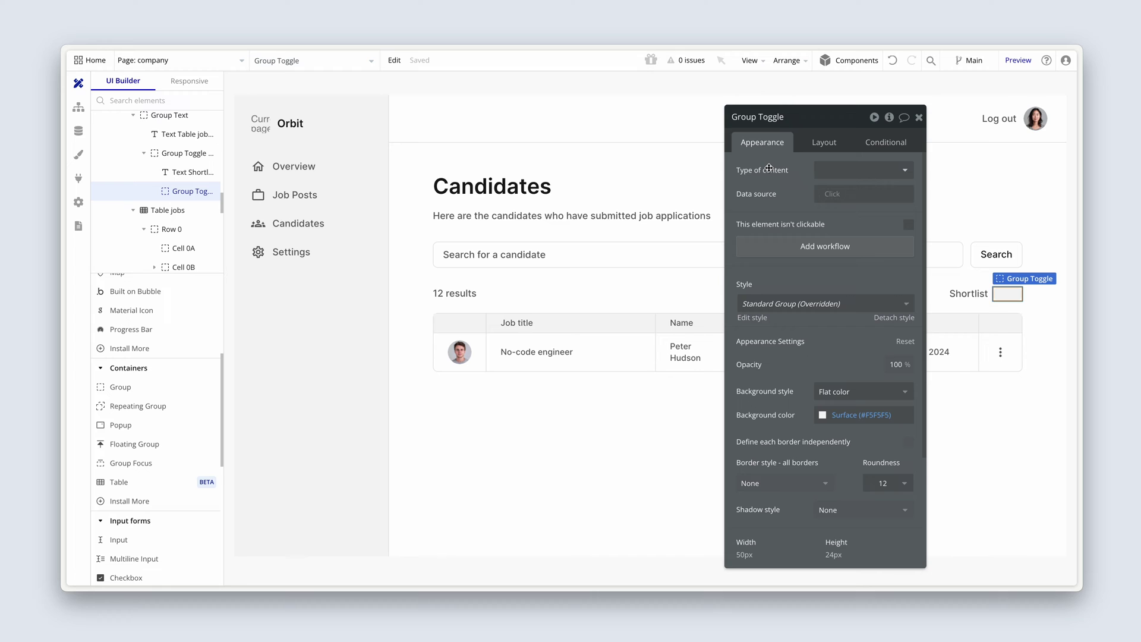
Start a Group Toggle click workflow with a Set state action on the company element.
left_click(862, 247)
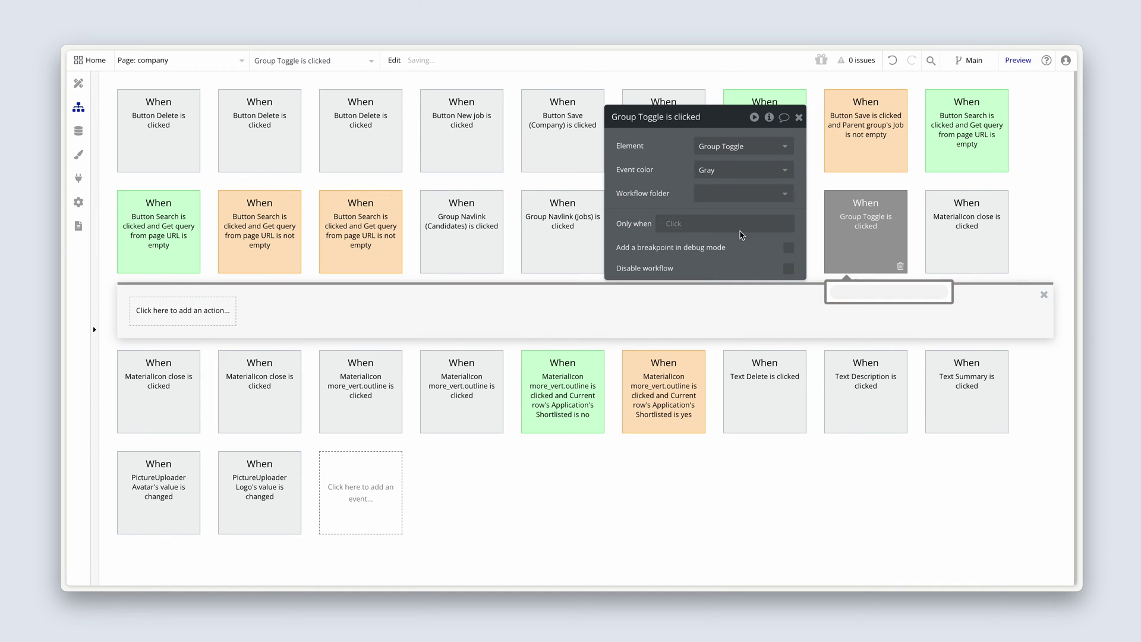
left_click(182, 312)
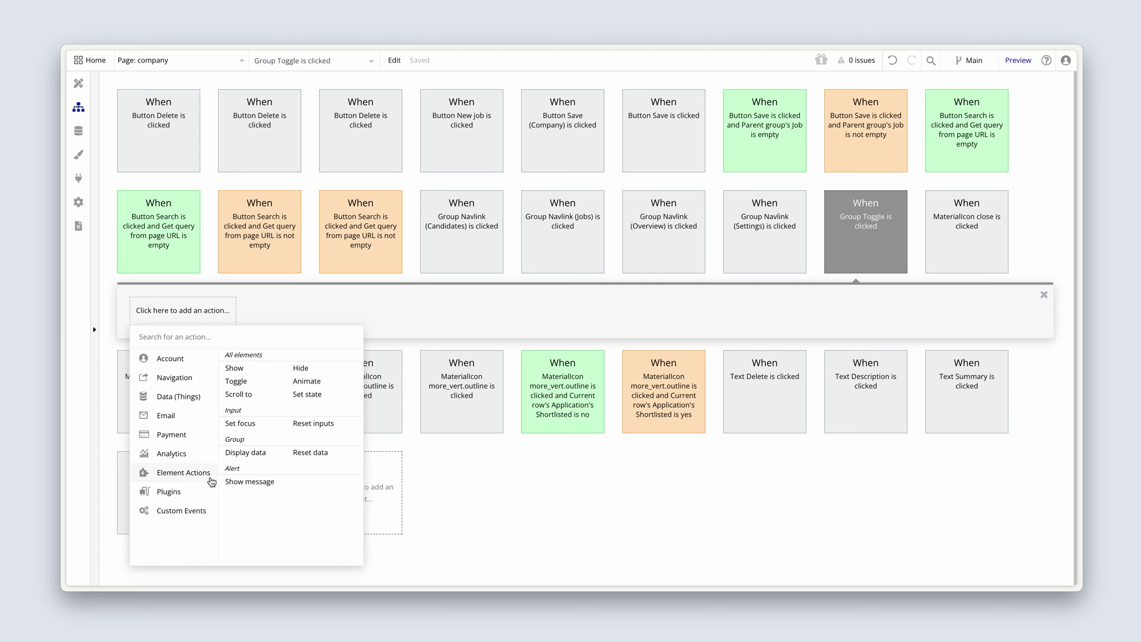
left_click(340, 403)
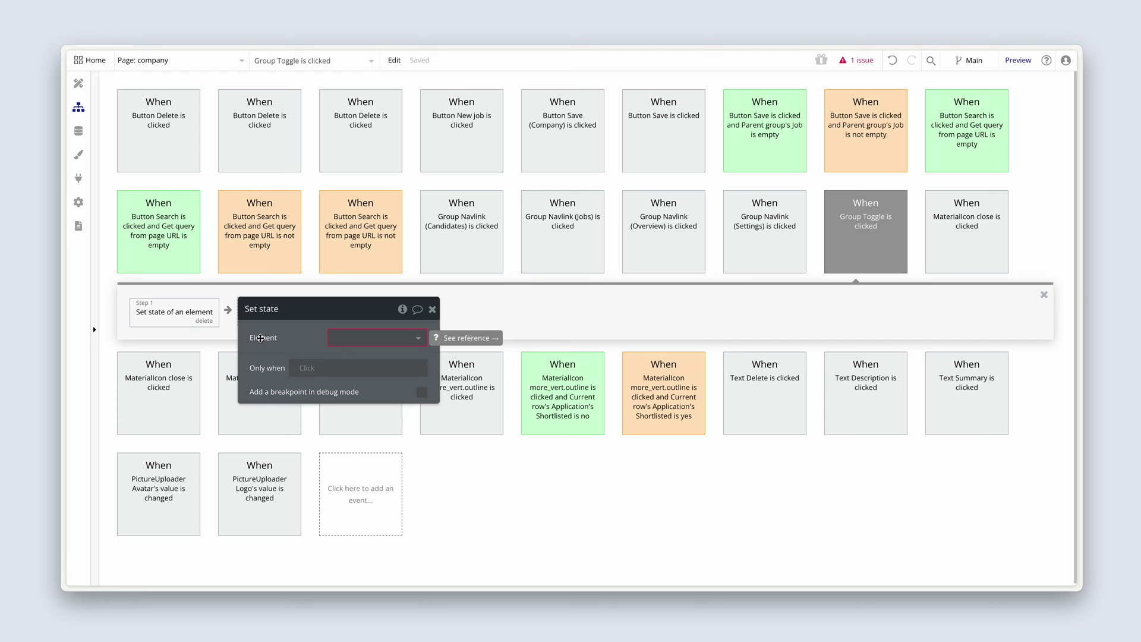
left_click(379, 338)
left_click(380, 357)
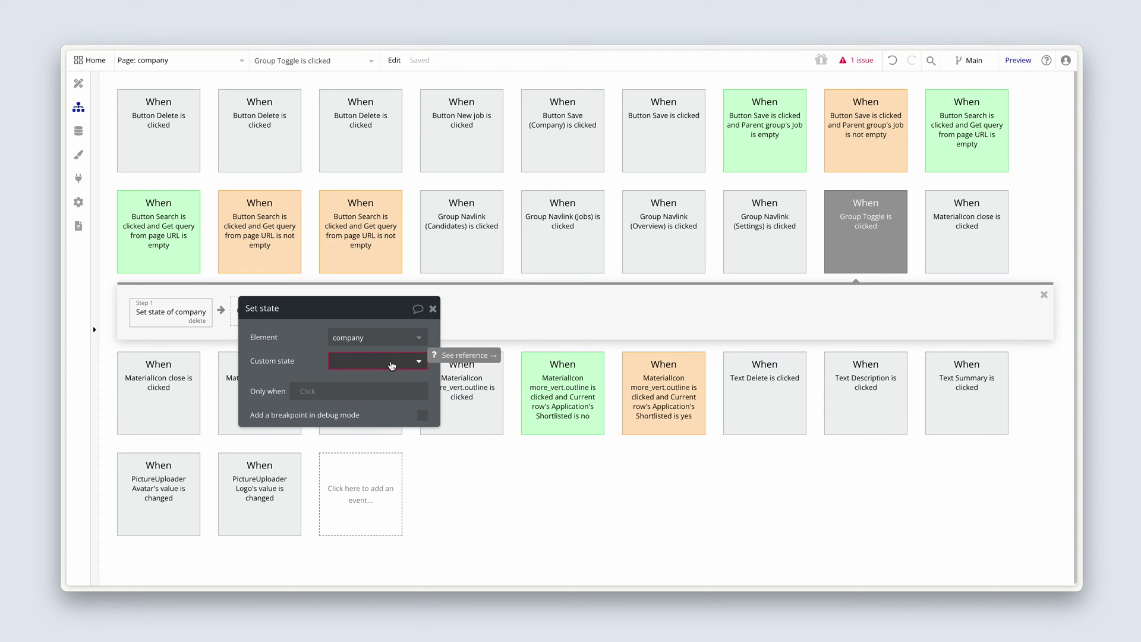
Create a new yes/no custom state named Toggle on company.
left_click(391, 365)
left_click(391, 416)
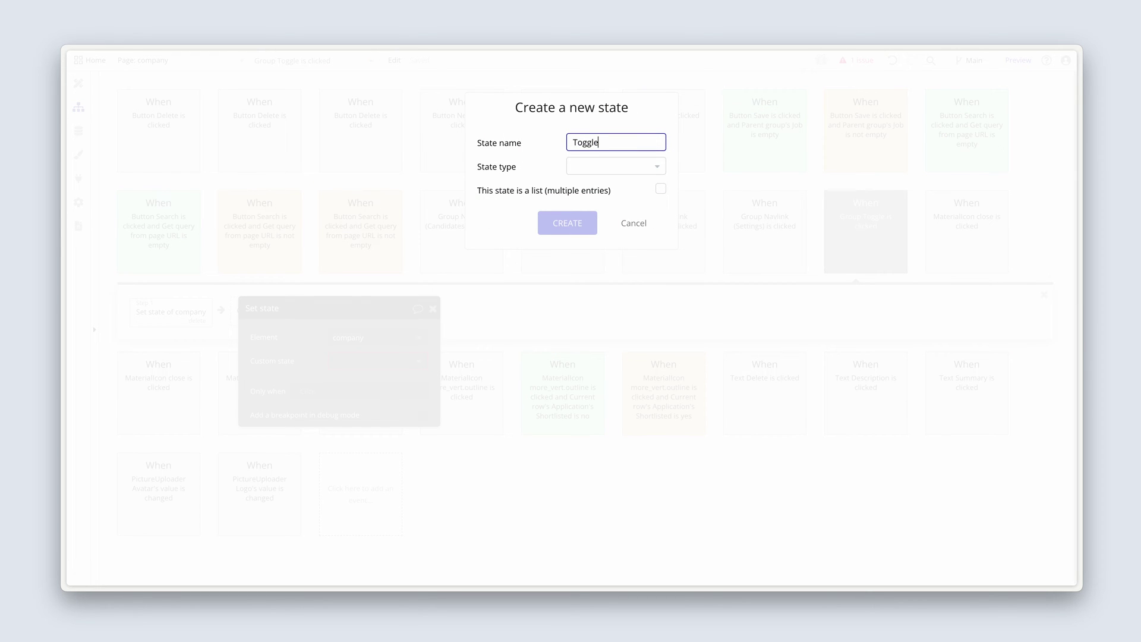
left_click(606, 170)
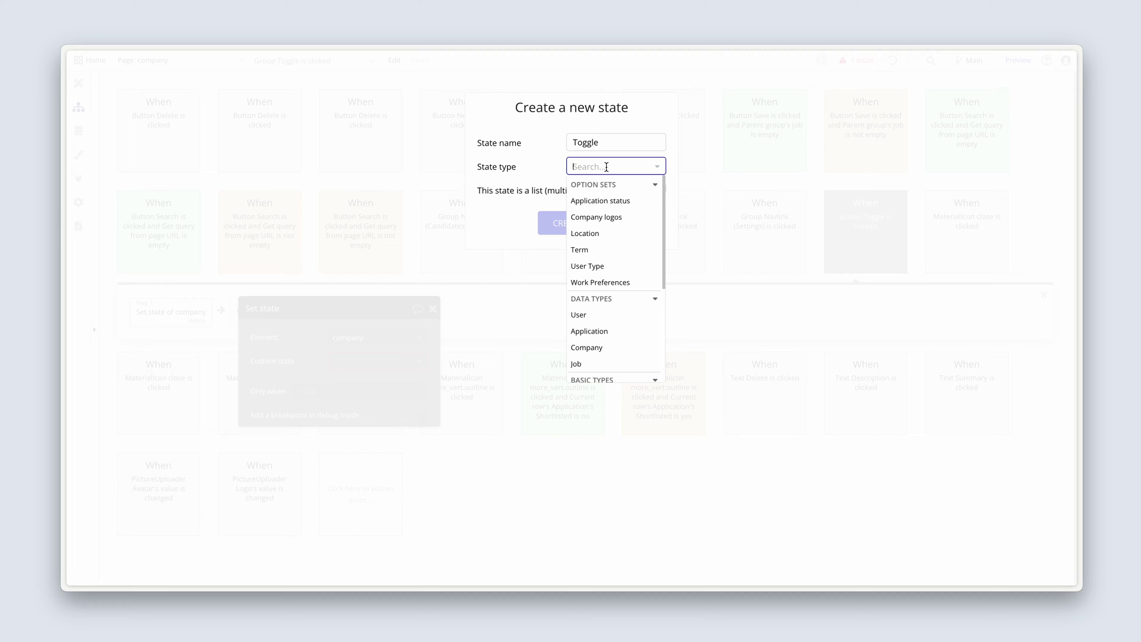
scroll(617, 284, "down", 2)
scroll(616, 281, "down", 3)
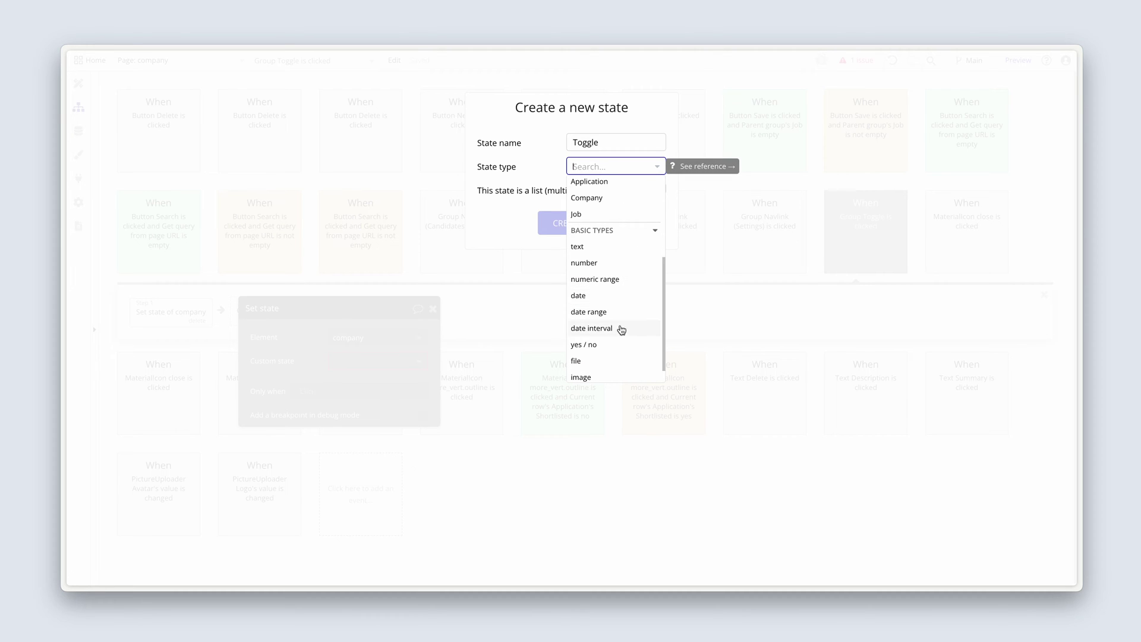
left_click(619, 347)
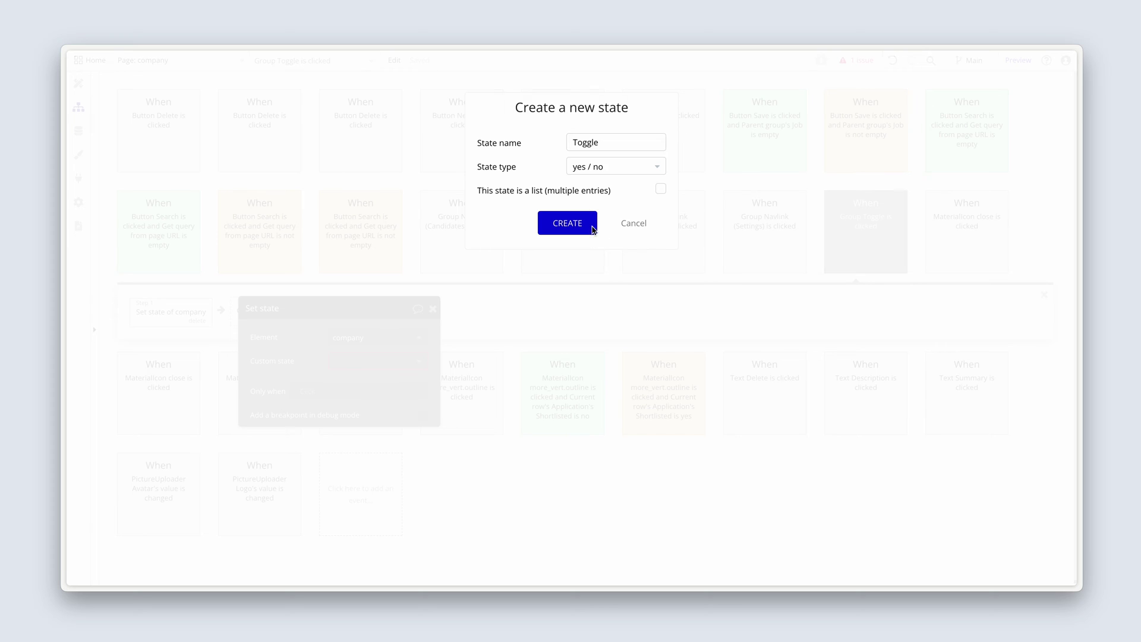
left_click(568, 223)
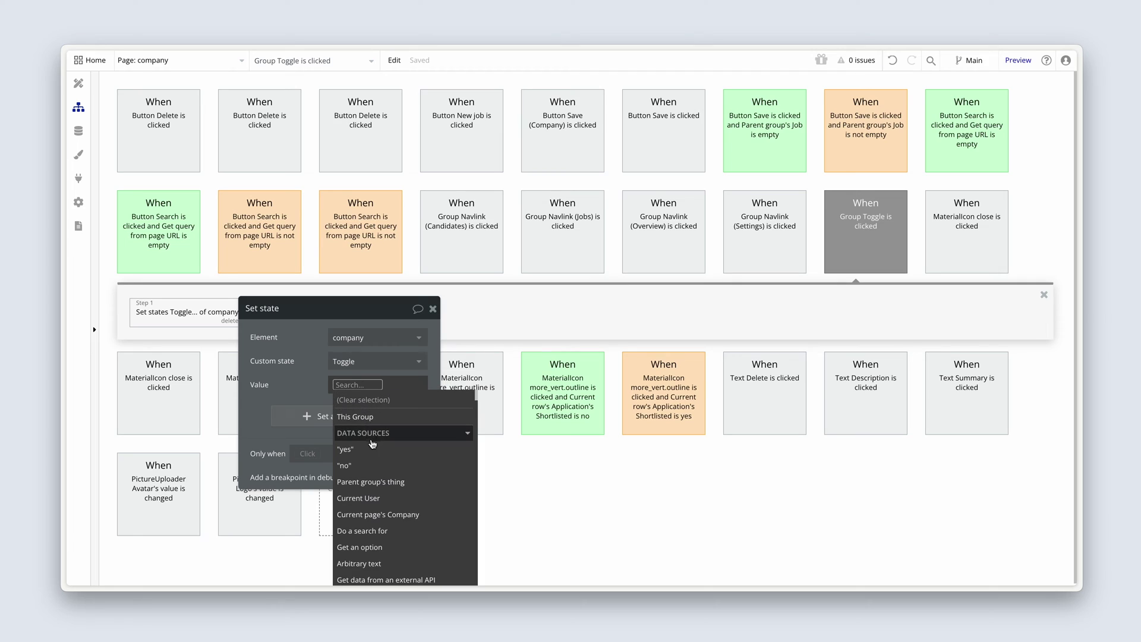
Set the state value to yes and colour the Group Toggle click event green.
left_click(373, 449)
left_click_drag(294, 361, 667, 253)
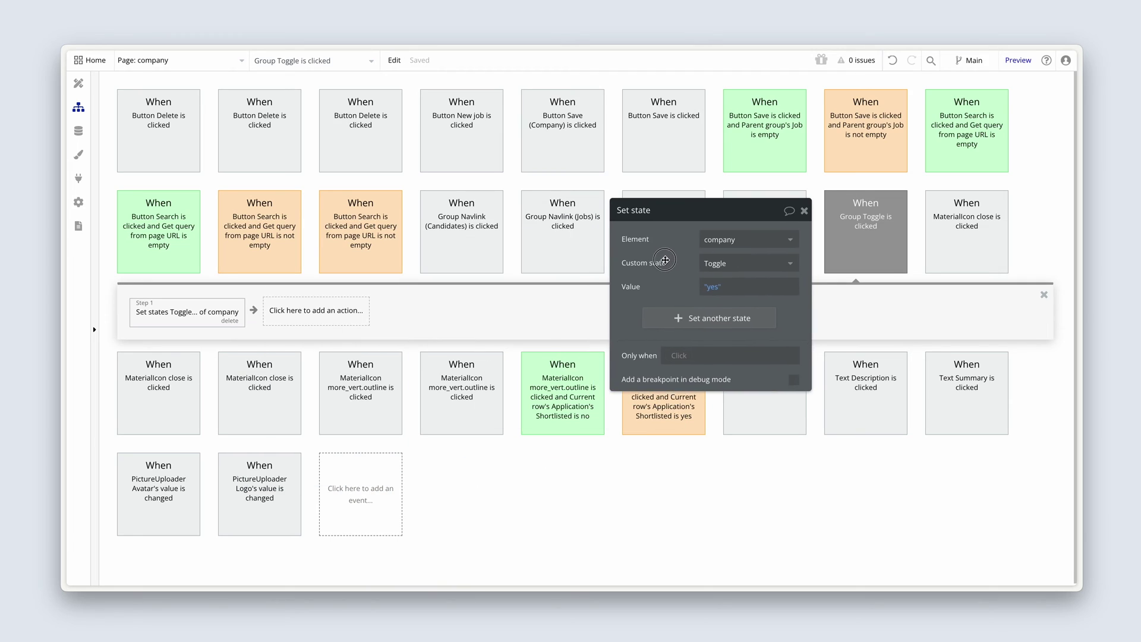
left_click(858, 232)
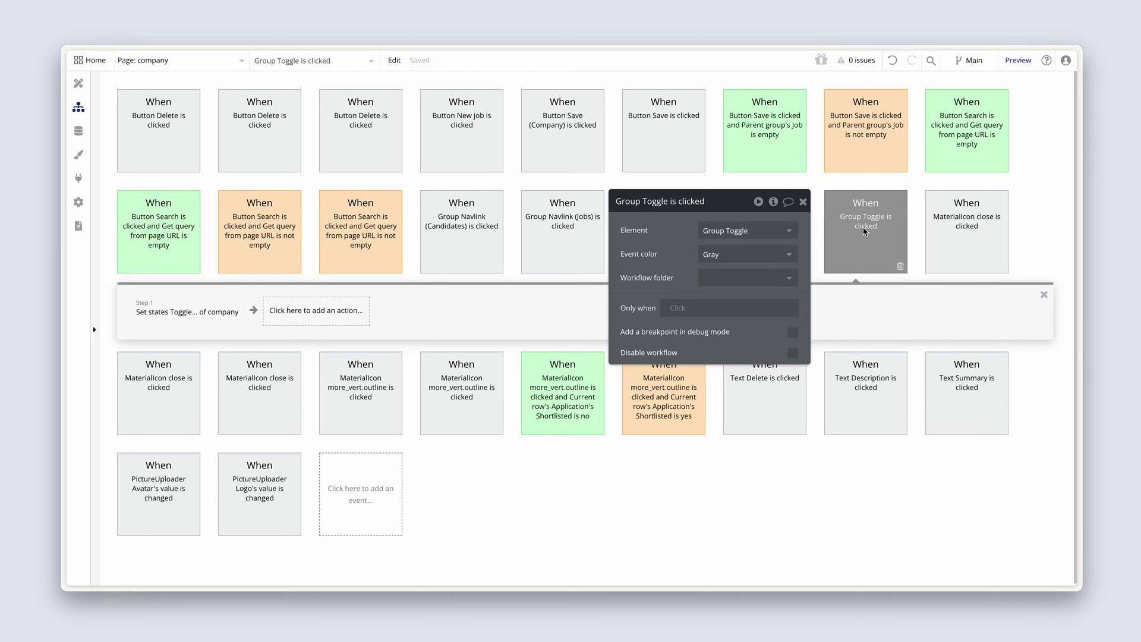
left_click(742, 278)
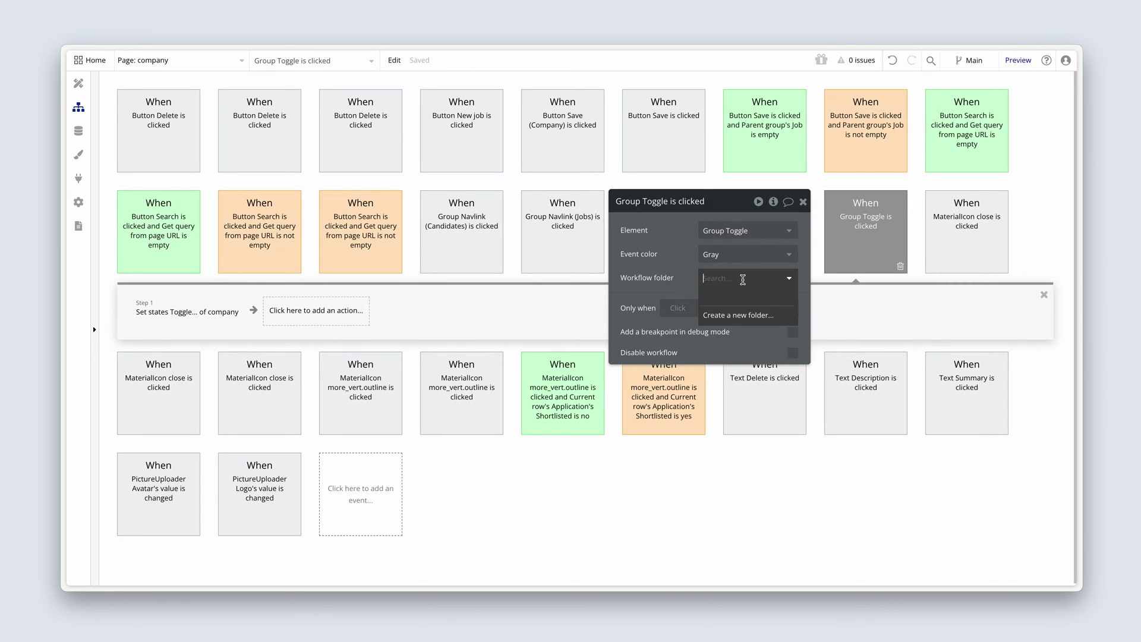
left_click(744, 255)
left_click(747, 346)
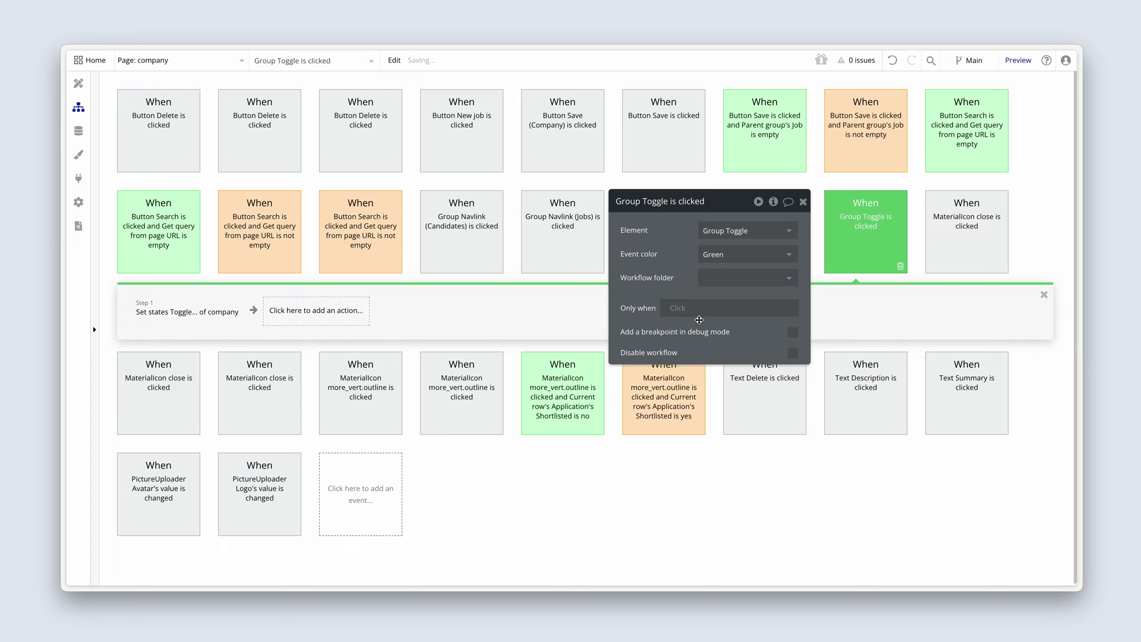
Make the event run only when company's Toggle is no.
left_click(679, 308)
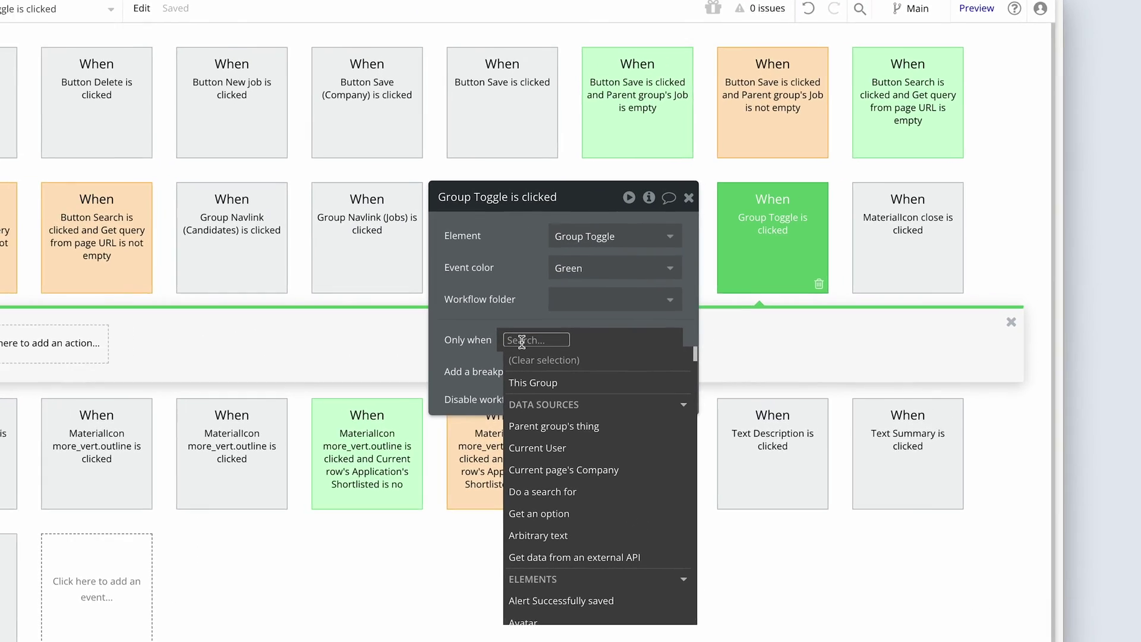
type("com")
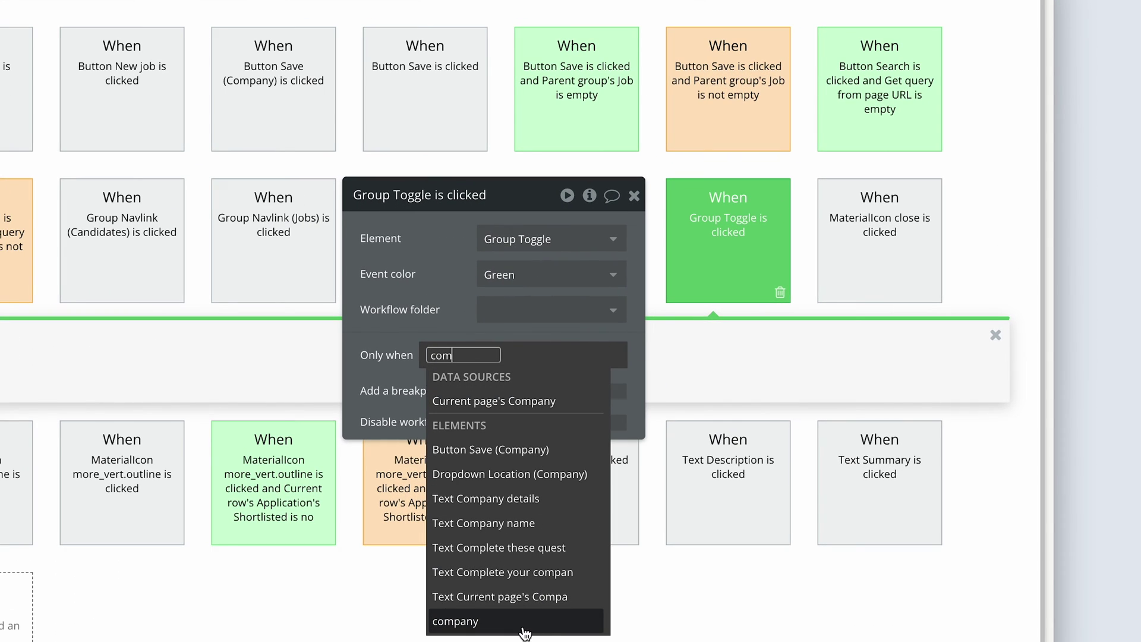
left_click(525, 622)
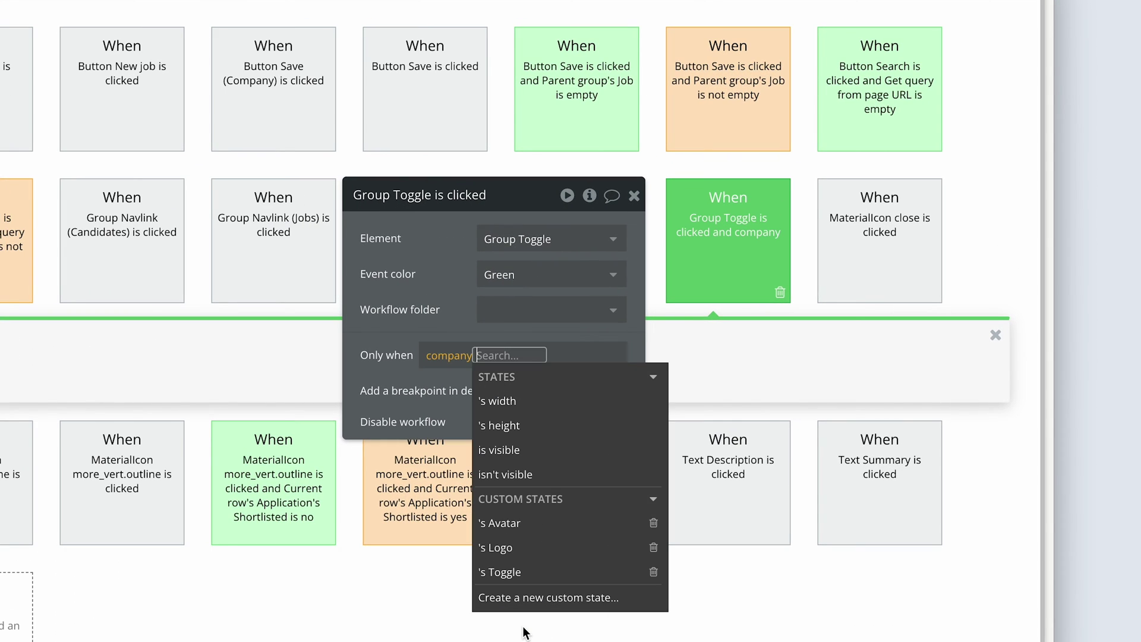
left_click(538, 574)
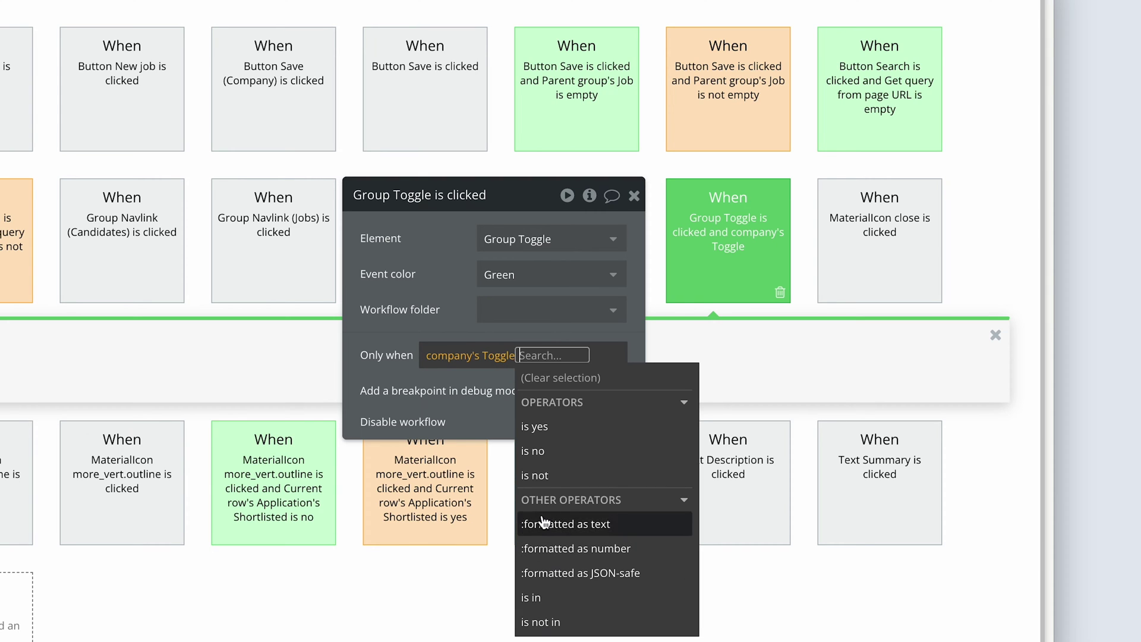
left_click(578, 456)
left_click(432, 290)
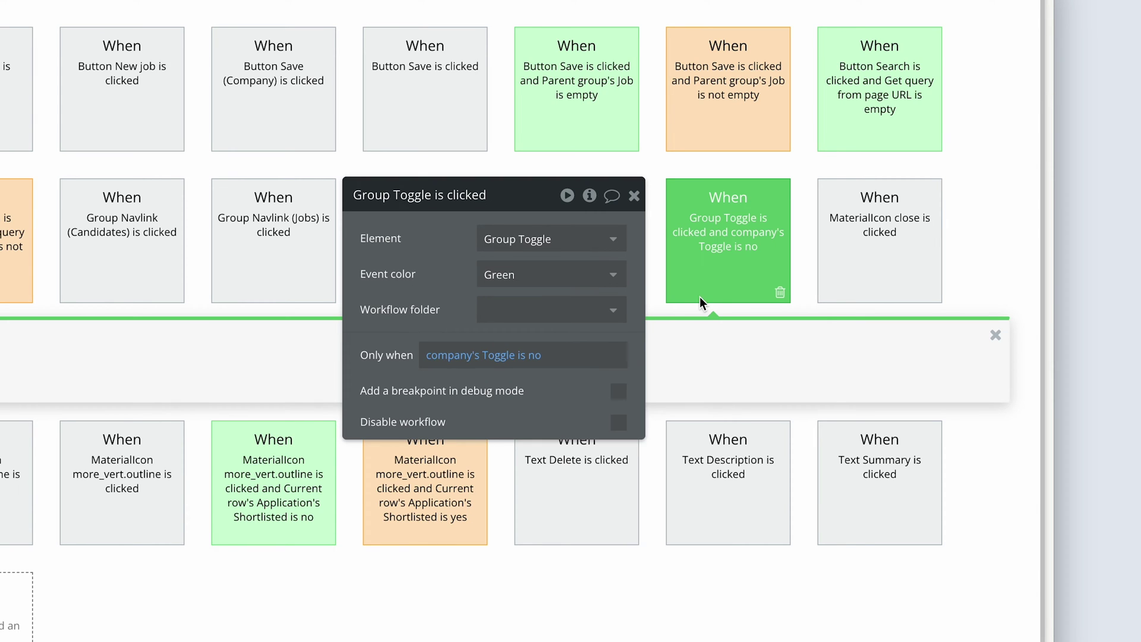
Copy and paste the Group Toggle click event and colour the copy orange.
right_click(727, 278)
left_click(781, 368)
right_click(736, 277)
left_click(784, 395)
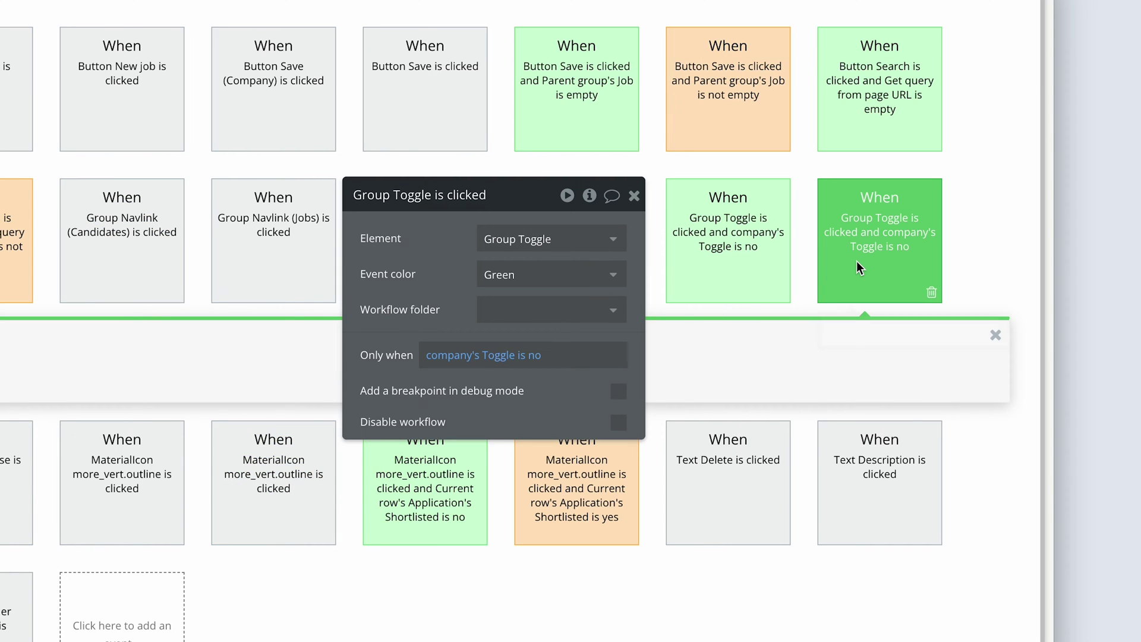
left_click(563, 278)
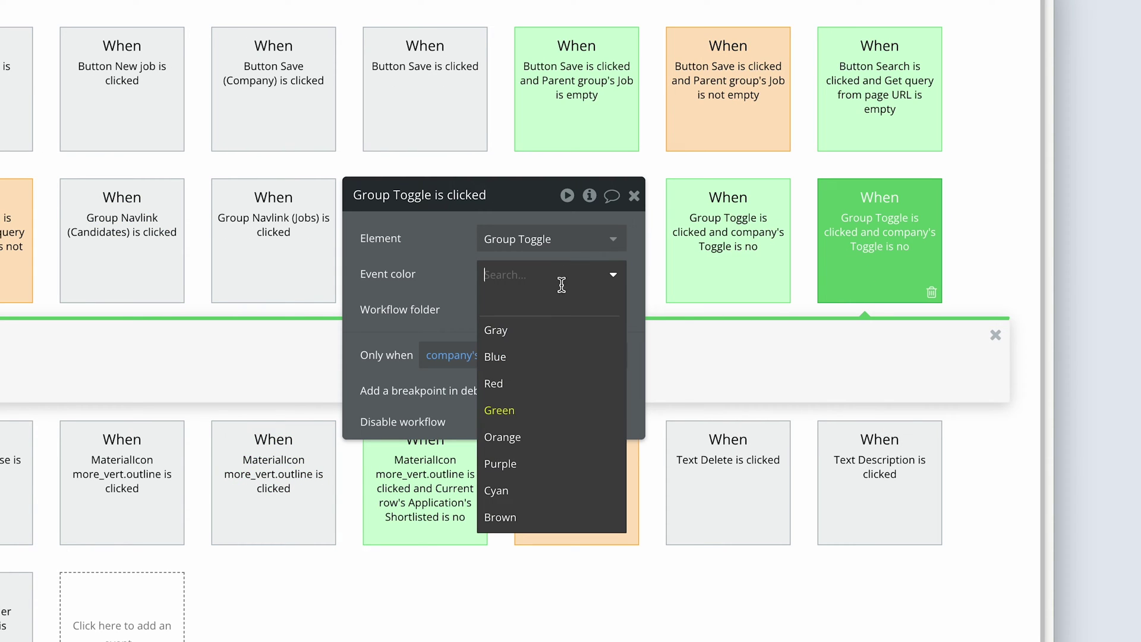
left_click(565, 434)
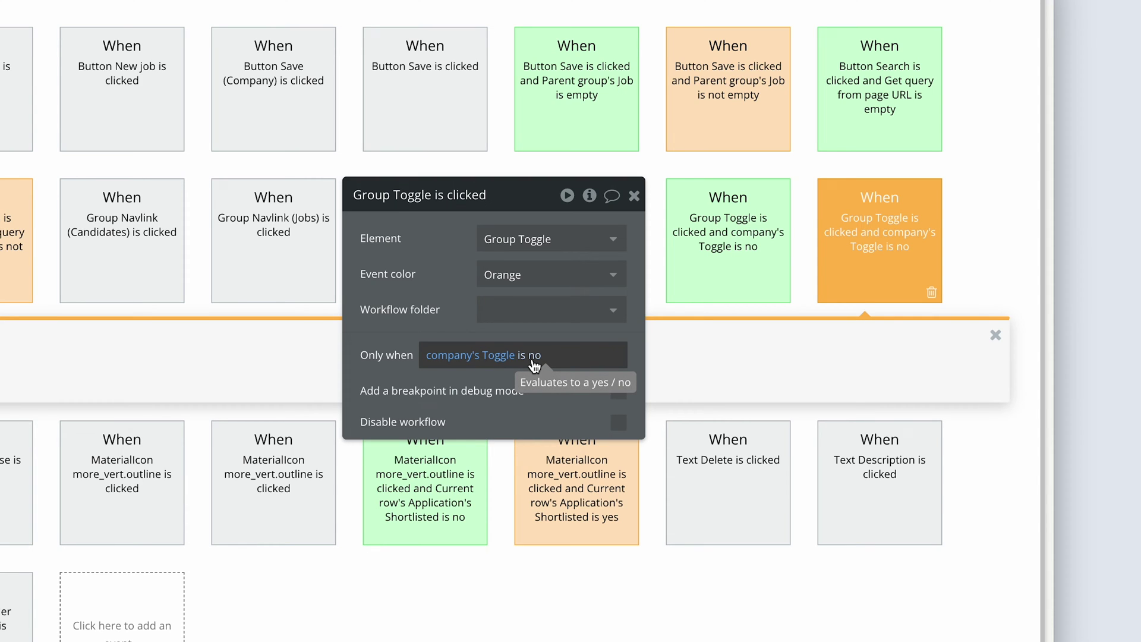
Make the copy run when Toggle is yes and set Toggle to no, then return to Design.
left_click(536, 362)
left_click(560, 427)
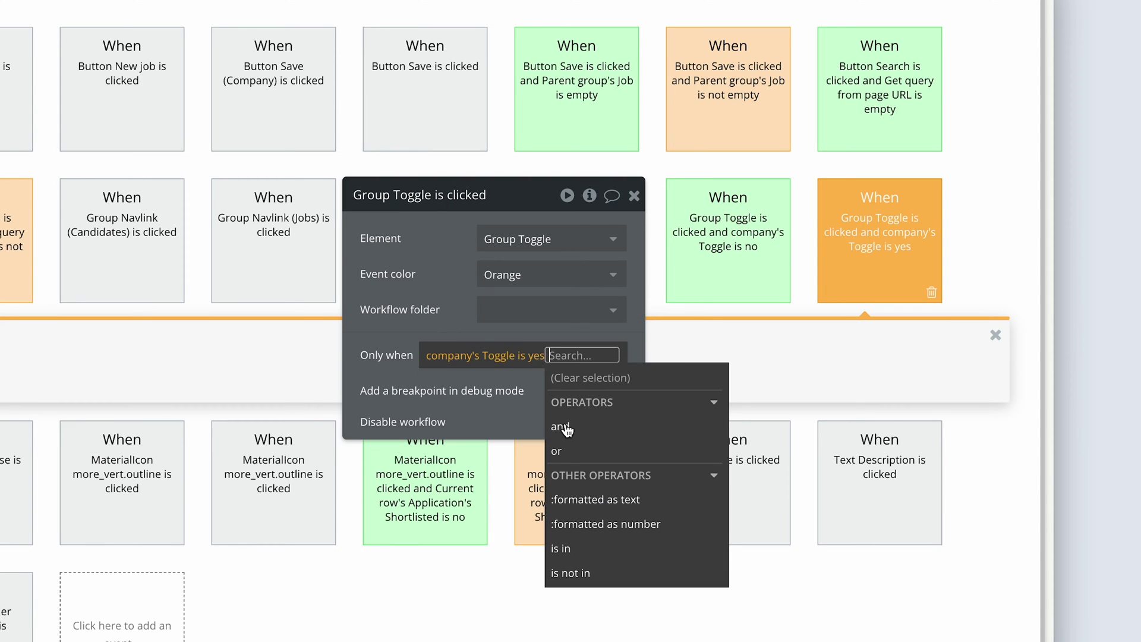
left_click(469, 310)
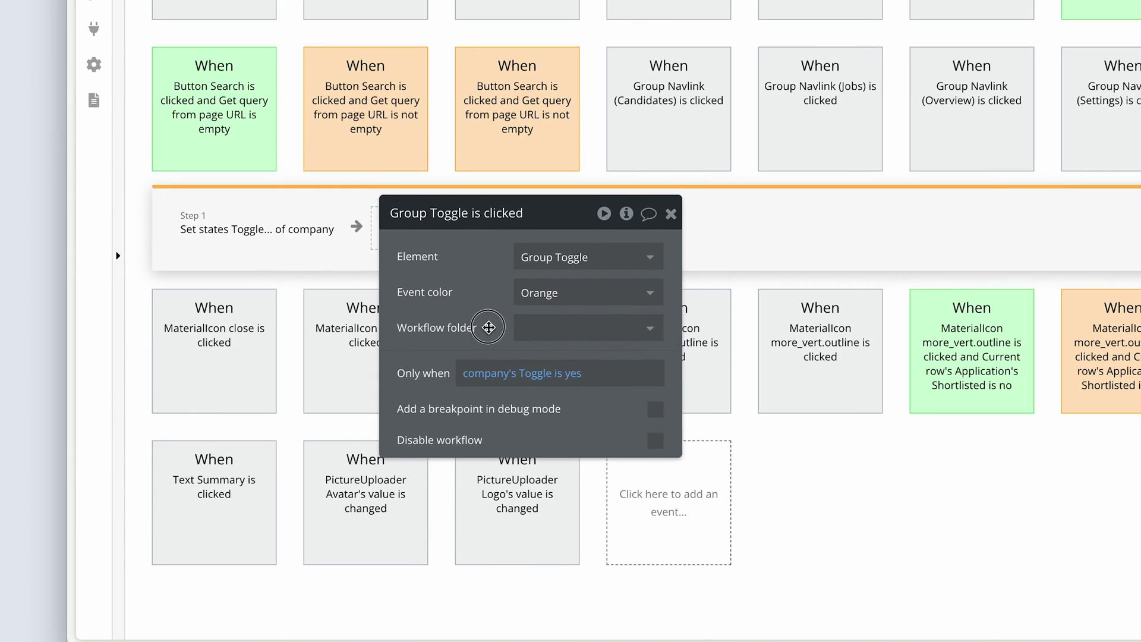
left_click(279, 240)
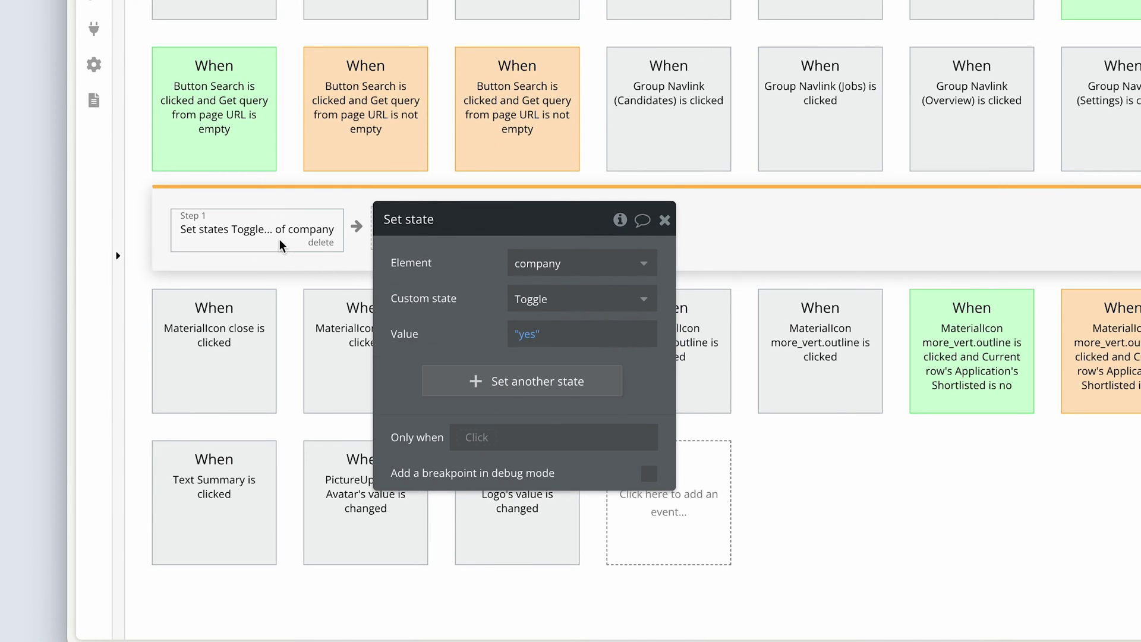
mouse_move(458, 298)
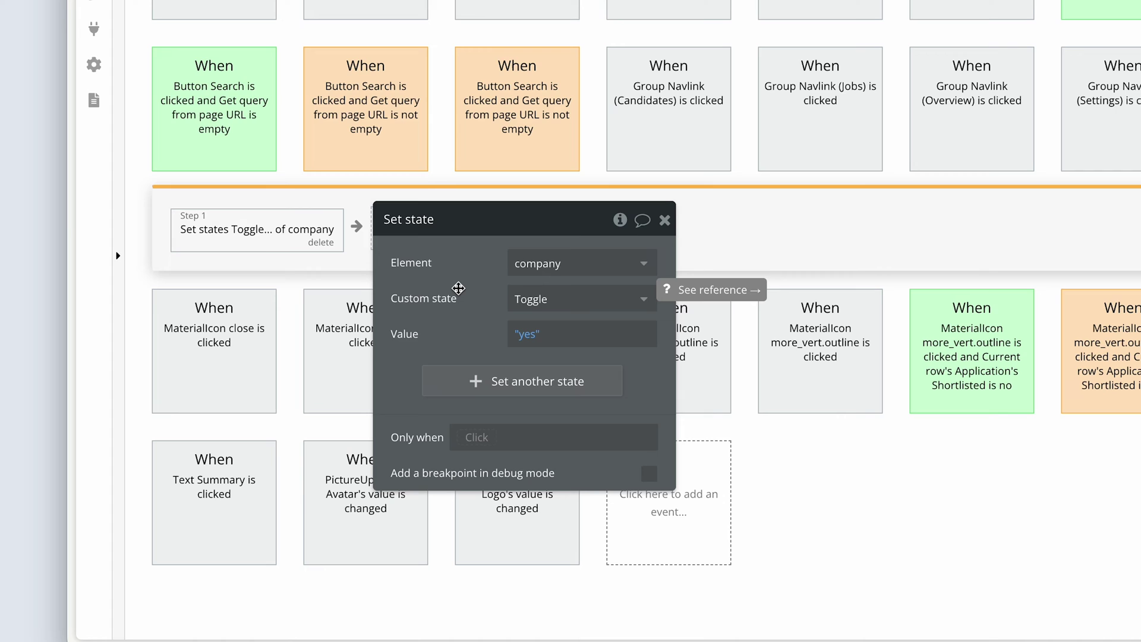
left_click(535, 336)
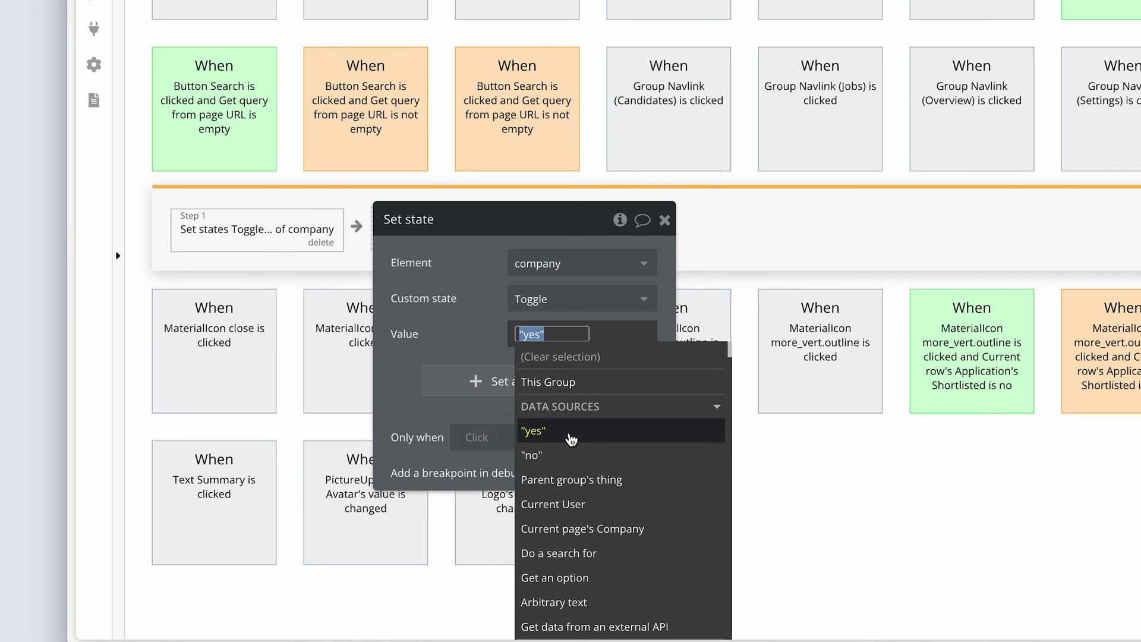
left_click(569, 456)
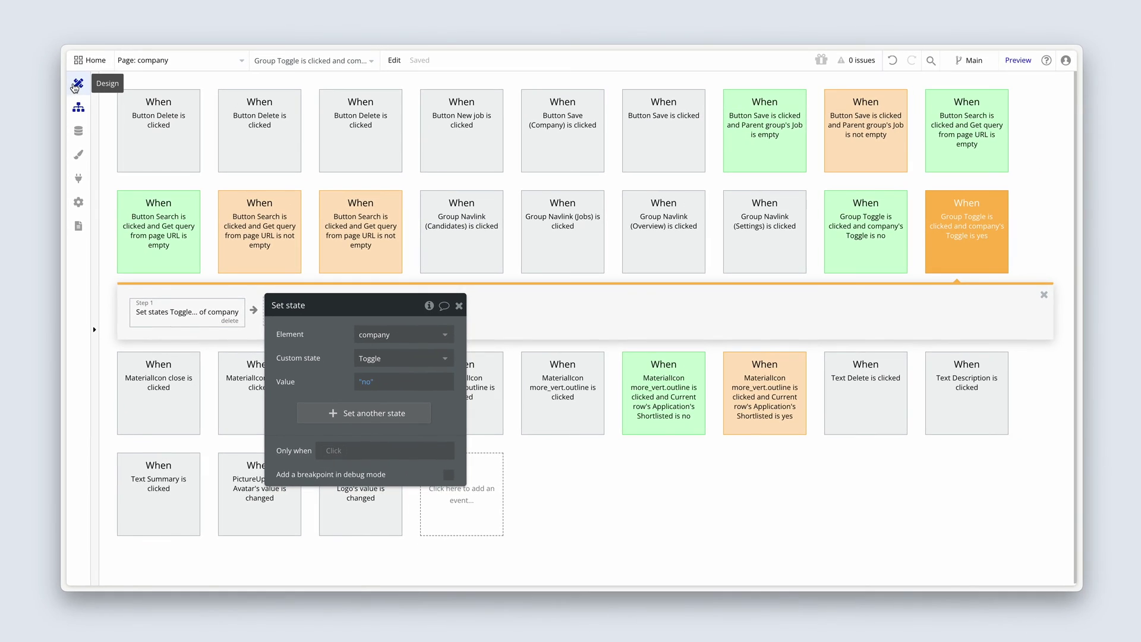
left_click(77, 84)
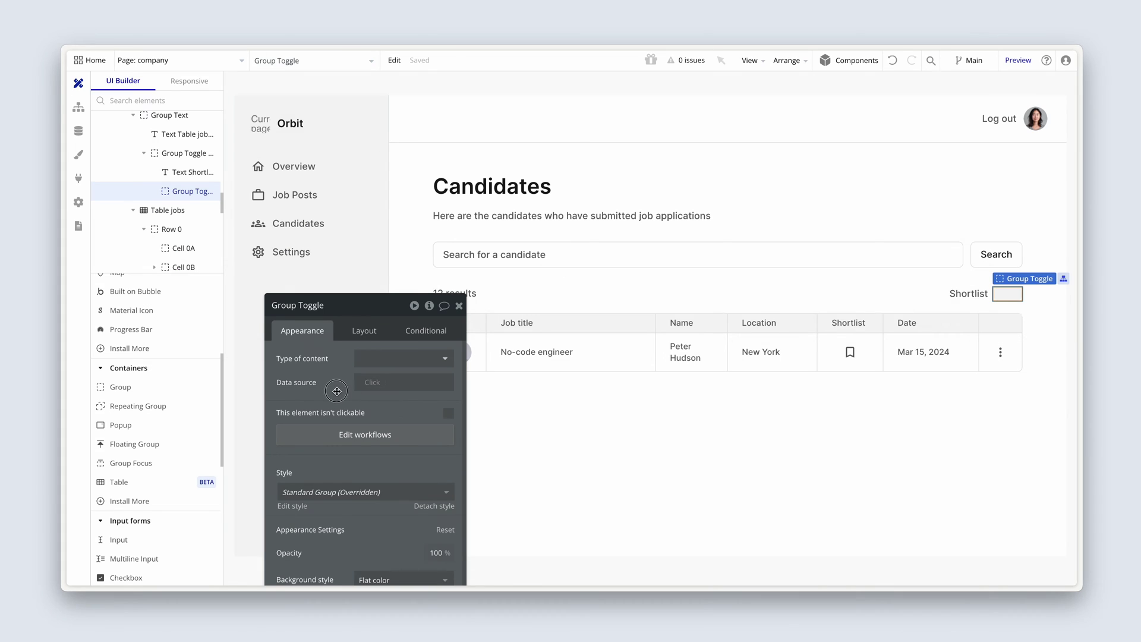
Add a Group Toggle condition: when company's Toggle is yes.
left_click_drag(339, 391, 805, 301)
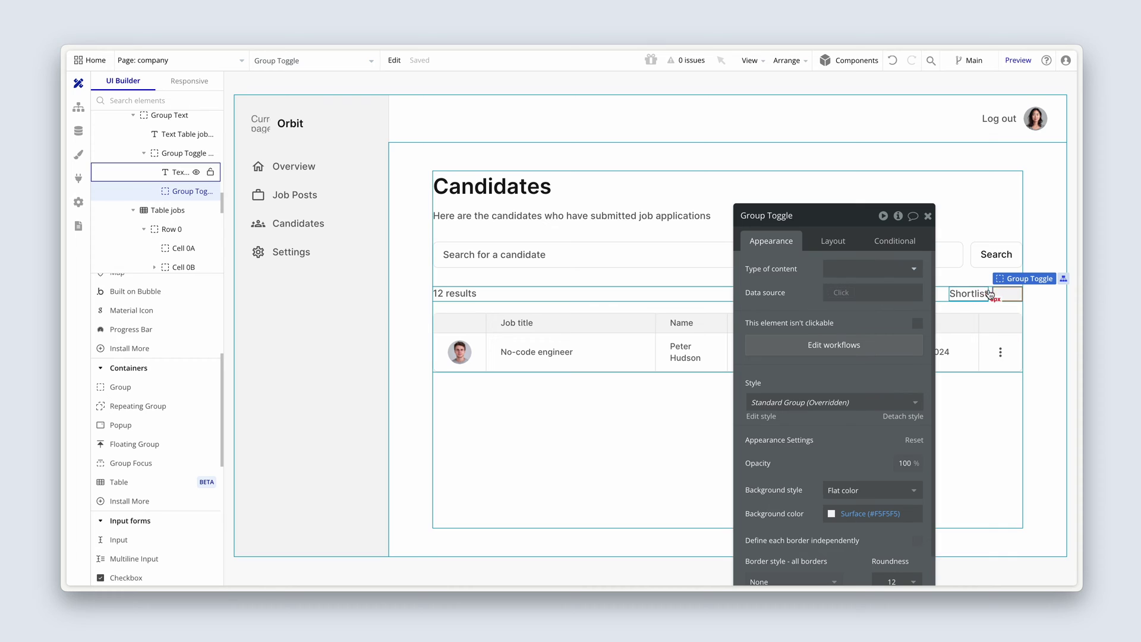
left_click(902, 242)
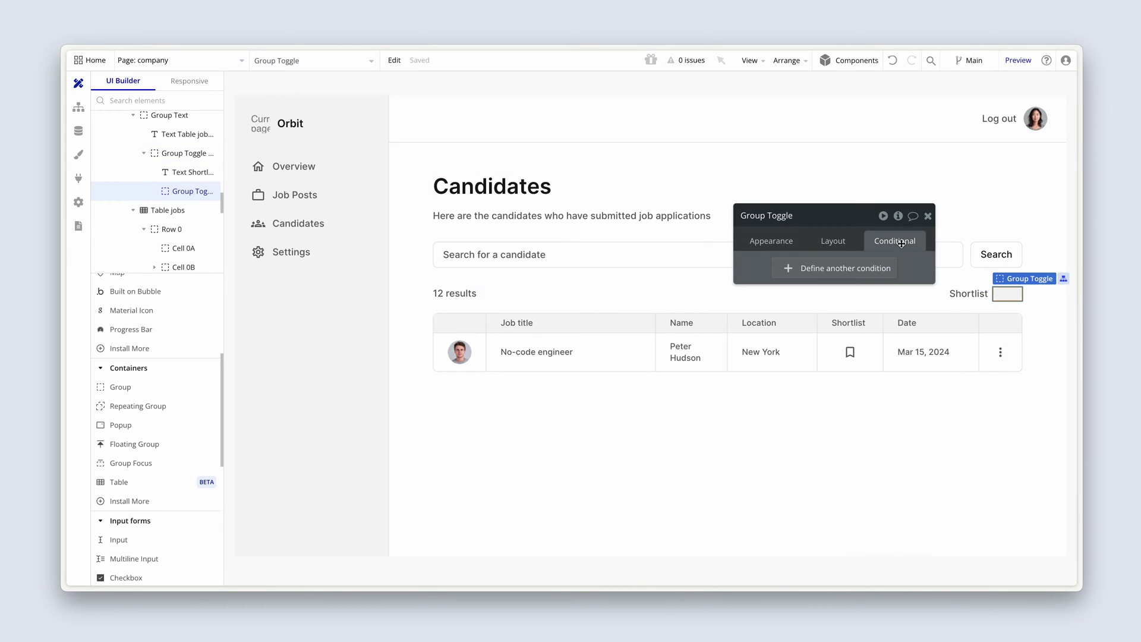
left_click(856, 268)
left_click(785, 276)
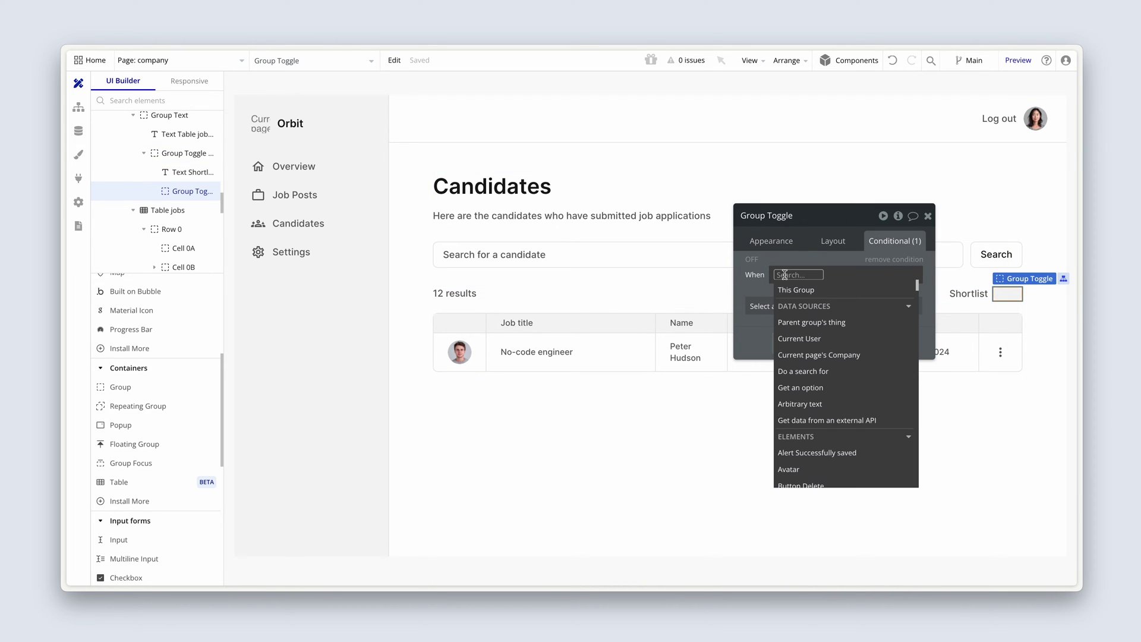
type("com")
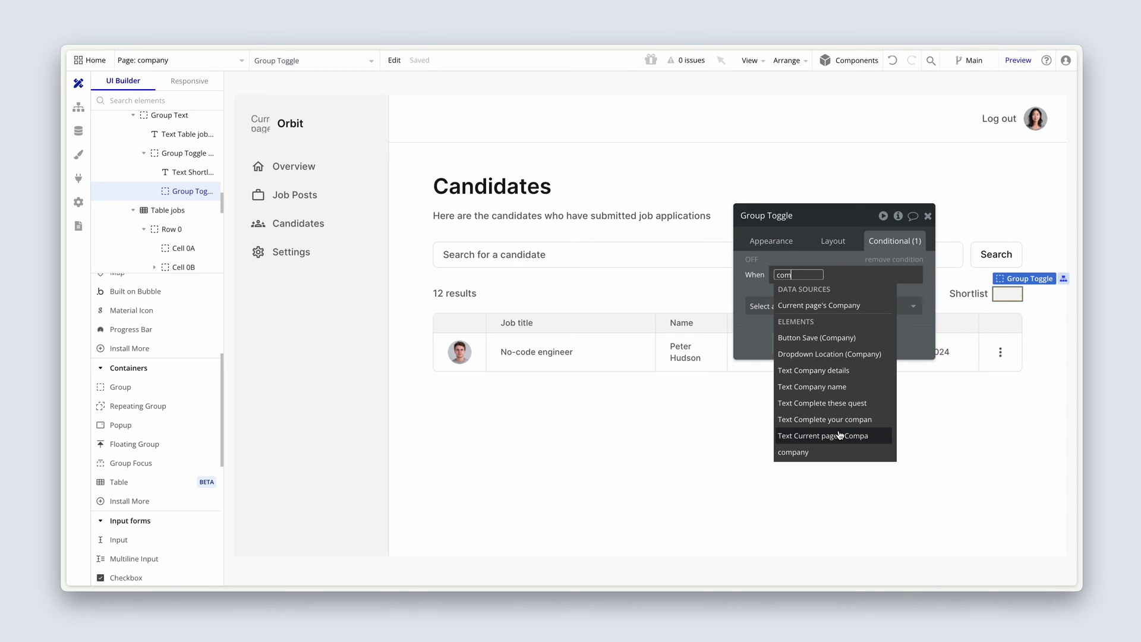
left_click(831, 452)
scroll(830, 450, "down", 1)
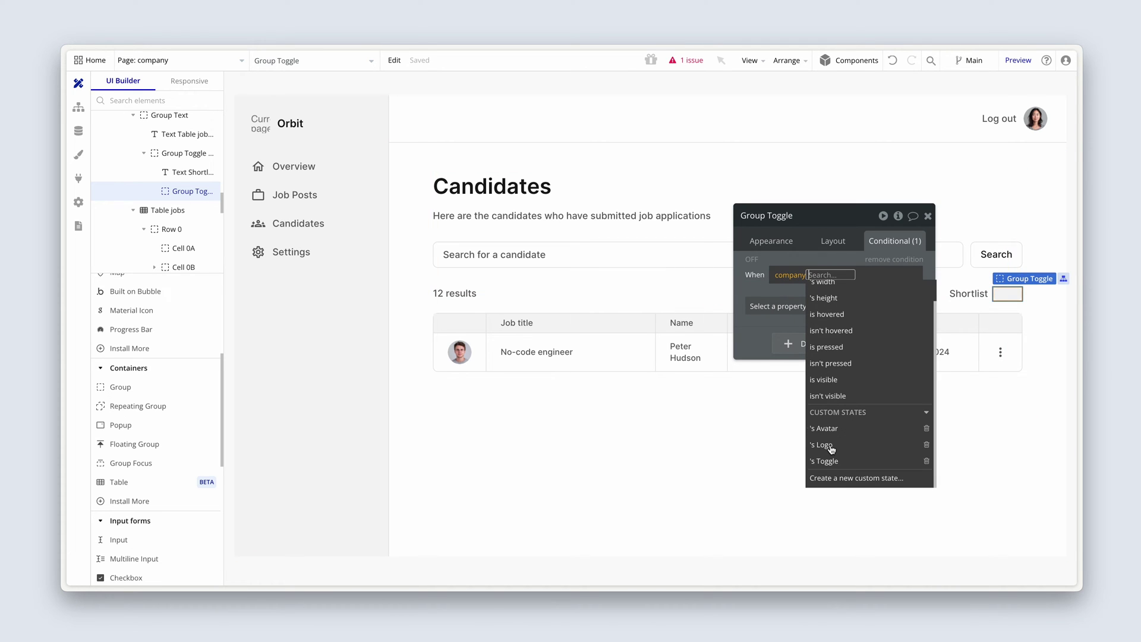
left_click(853, 466)
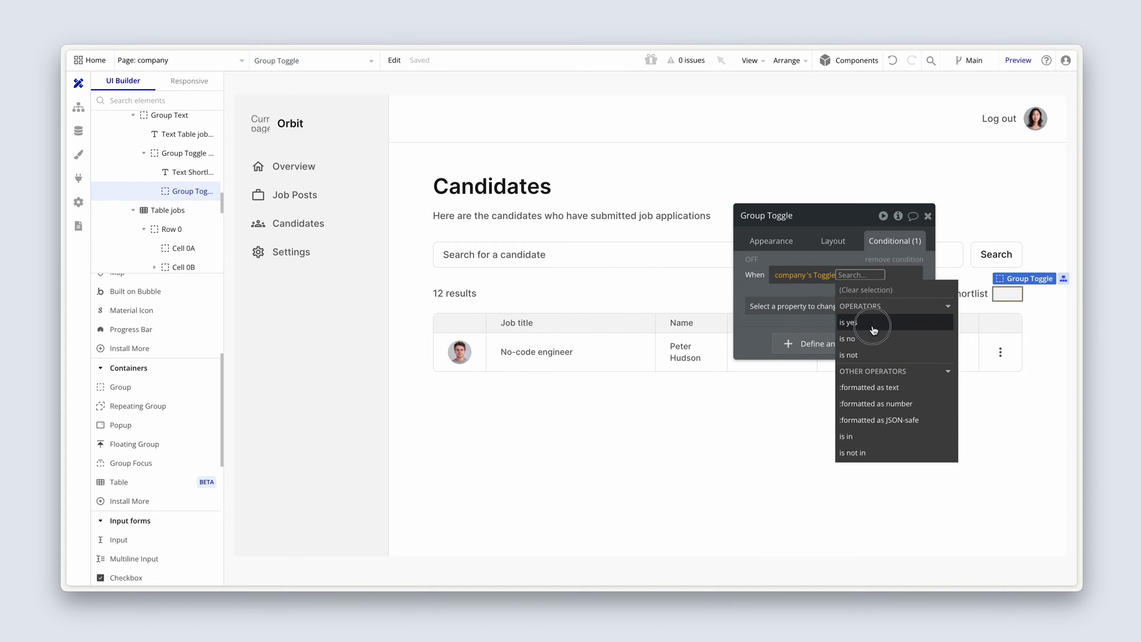
left_click(855, 323)
Make that condition set the background colour to Success green (#0C9C35).
left_click(822, 304)
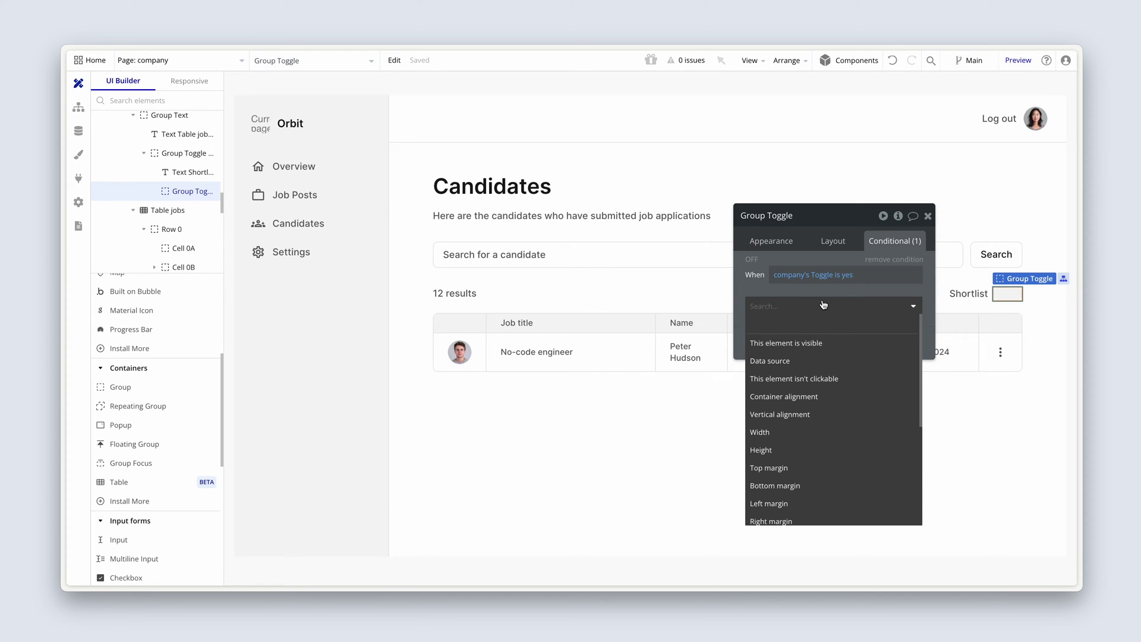
type("col")
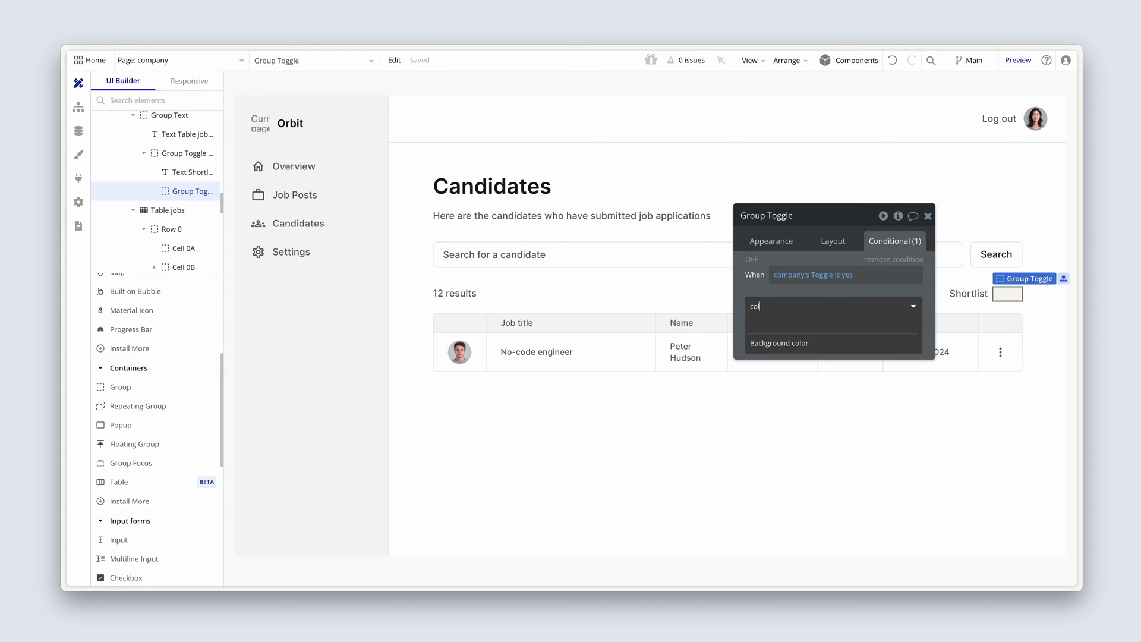
left_click(834, 345)
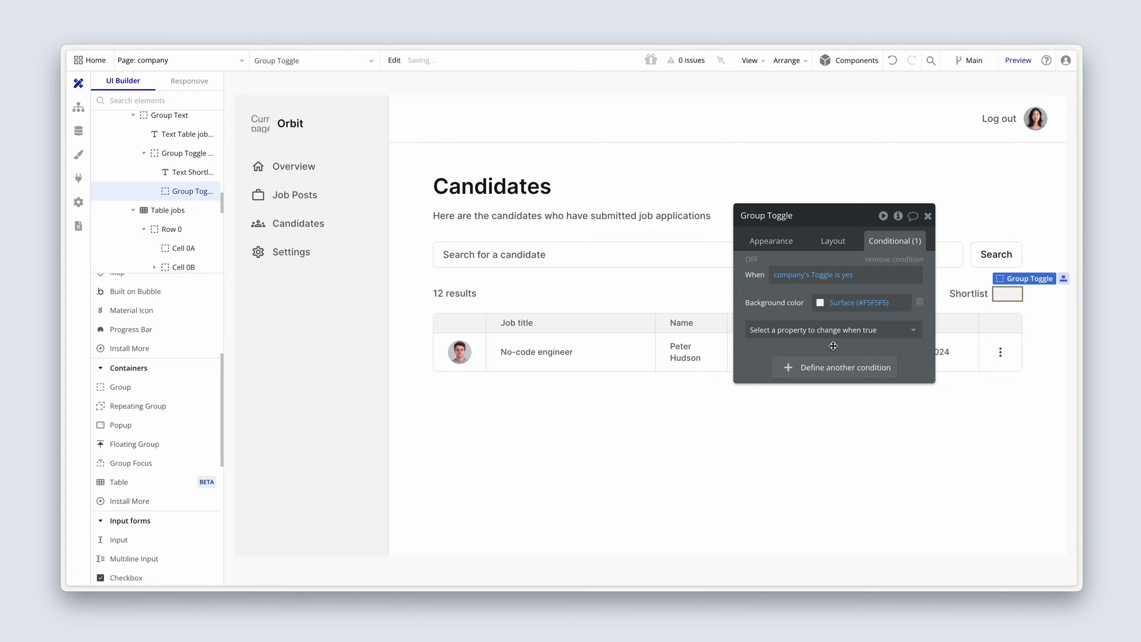
left_click(822, 305)
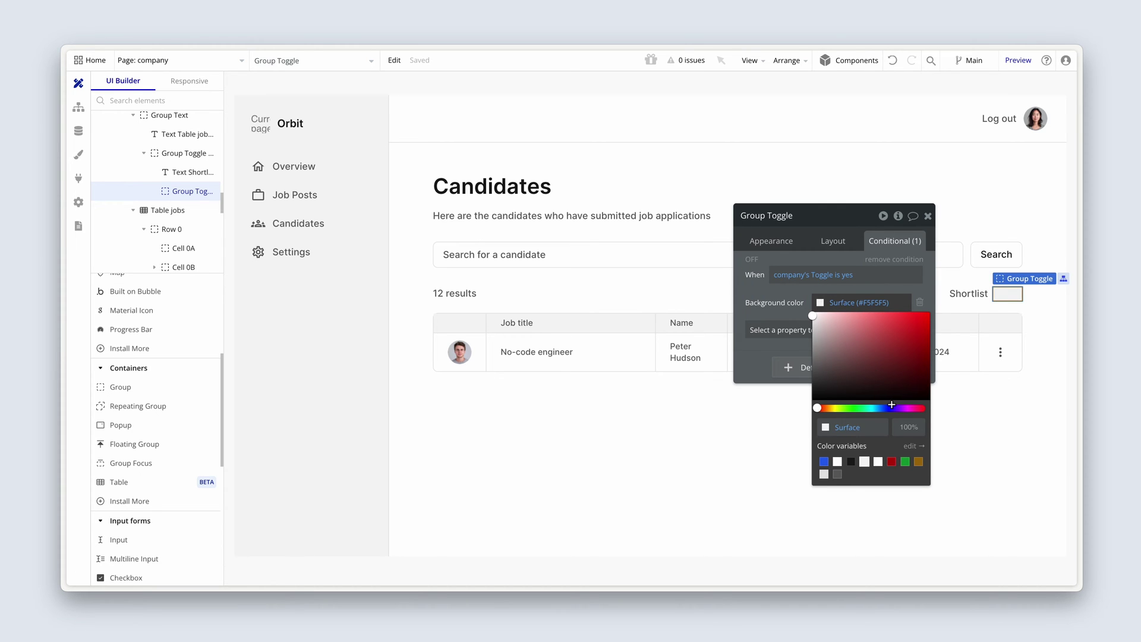
left_click(906, 463)
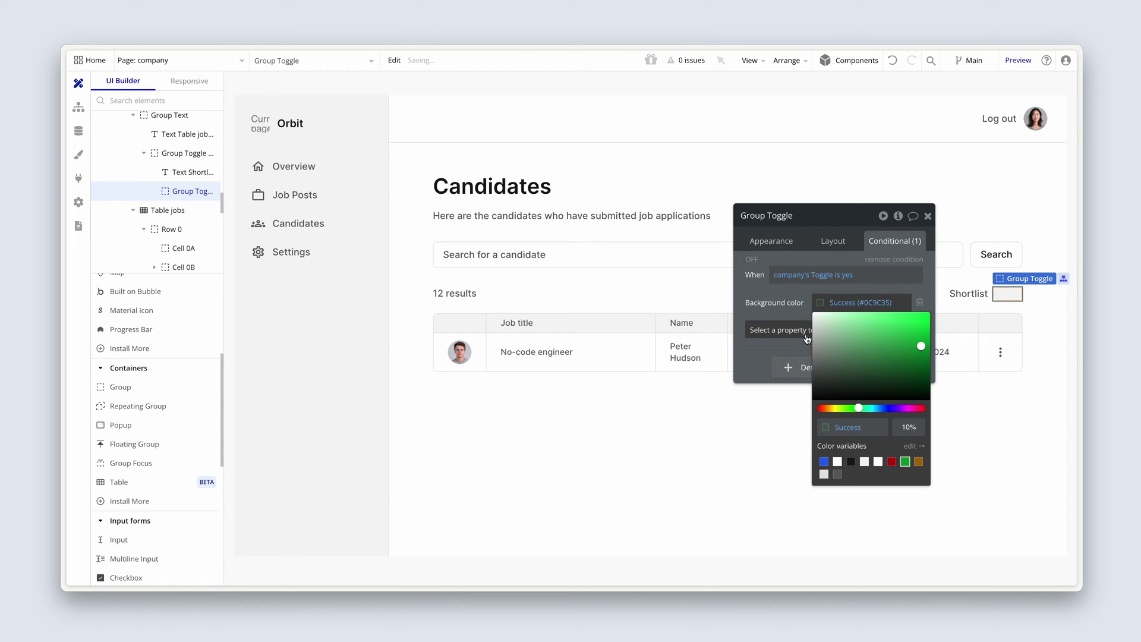
left_click(779, 310)
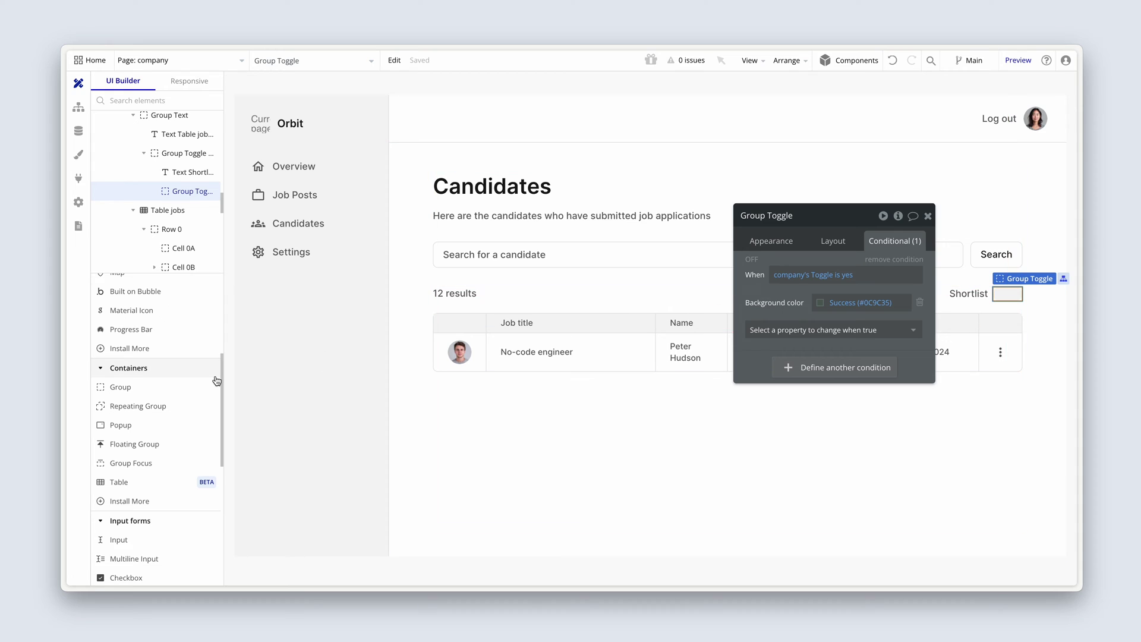
Nest a new Group inside Group Toggle in the element tree and rename it 'Group No'.
left_click(177, 393)
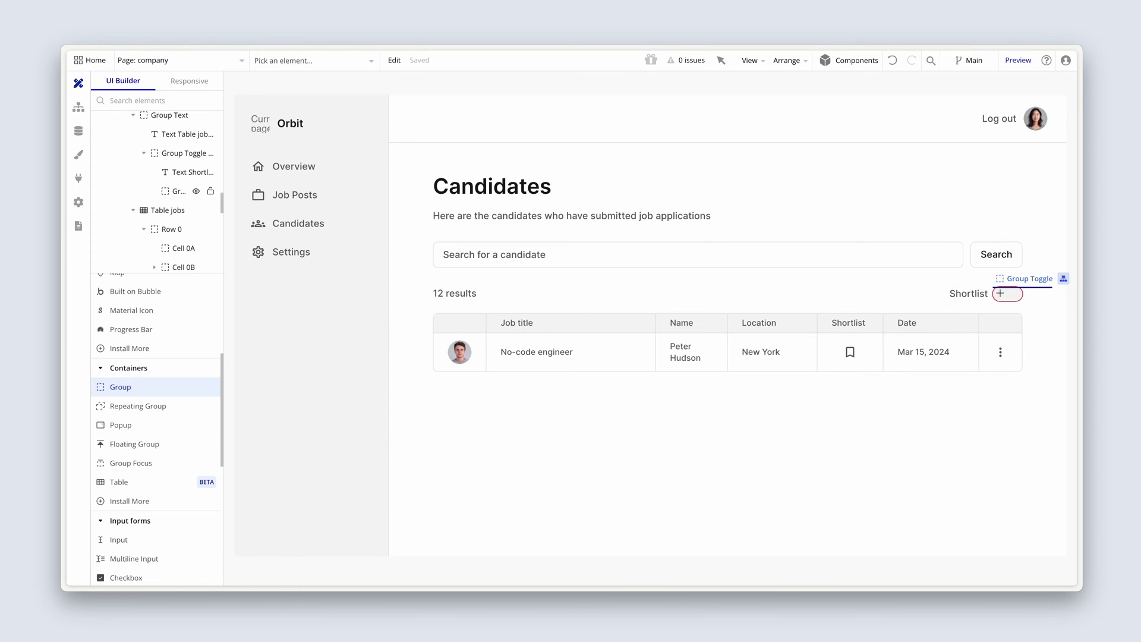
left_click(999, 293)
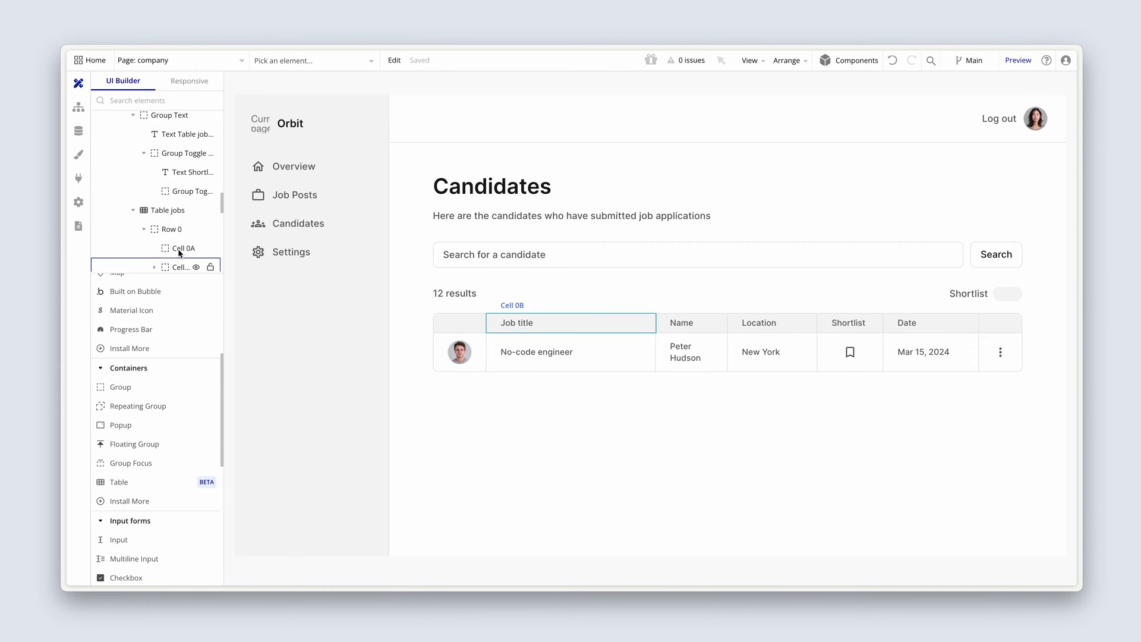
scroll(176, 247, "up", 1)
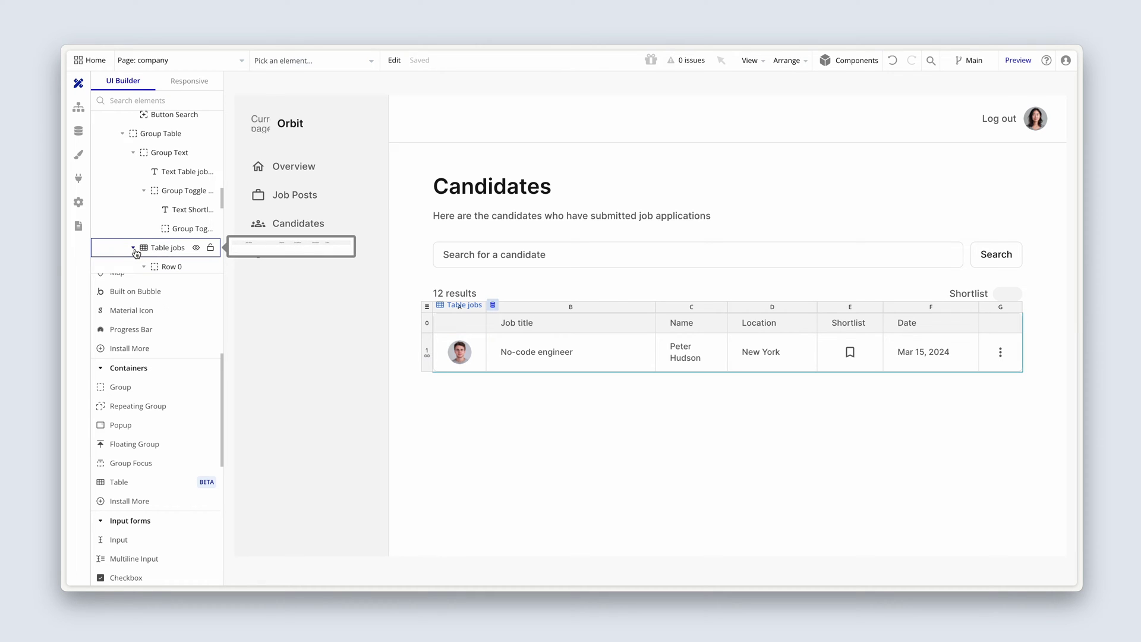
left_click(136, 249)
left_click(174, 191)
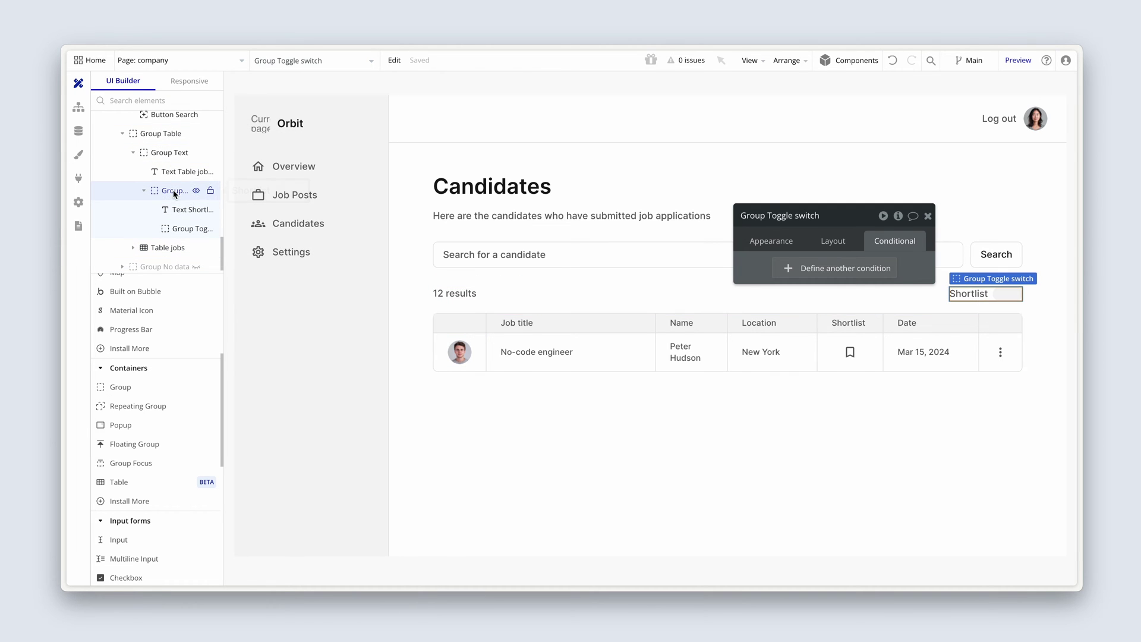
left_click_drag(224, 190, 323, 191)
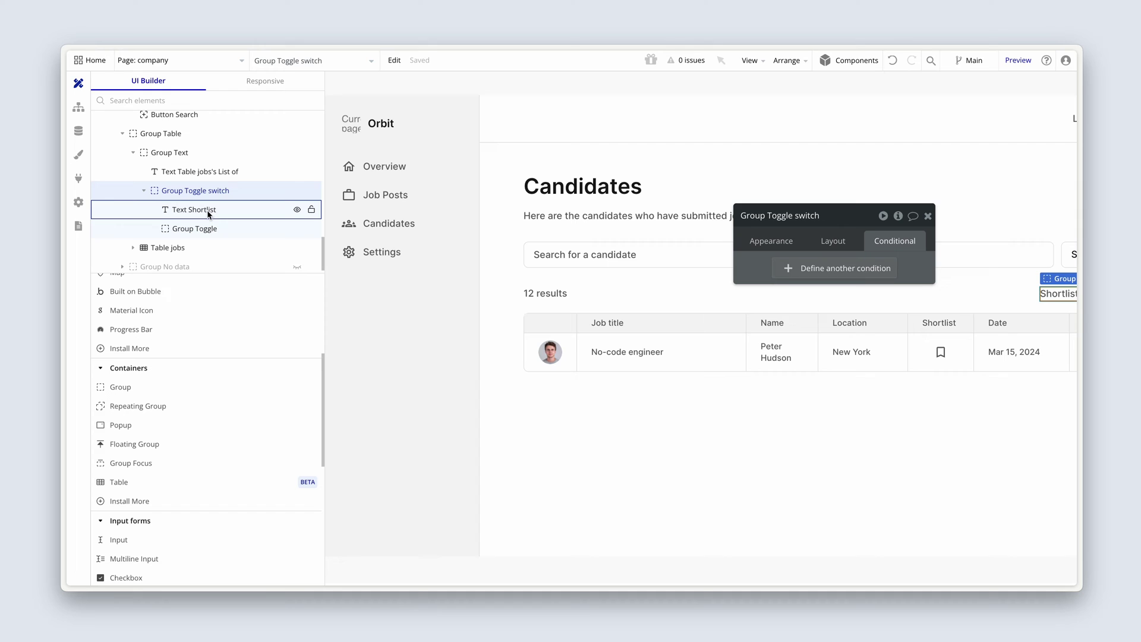
left_click(203, 230)
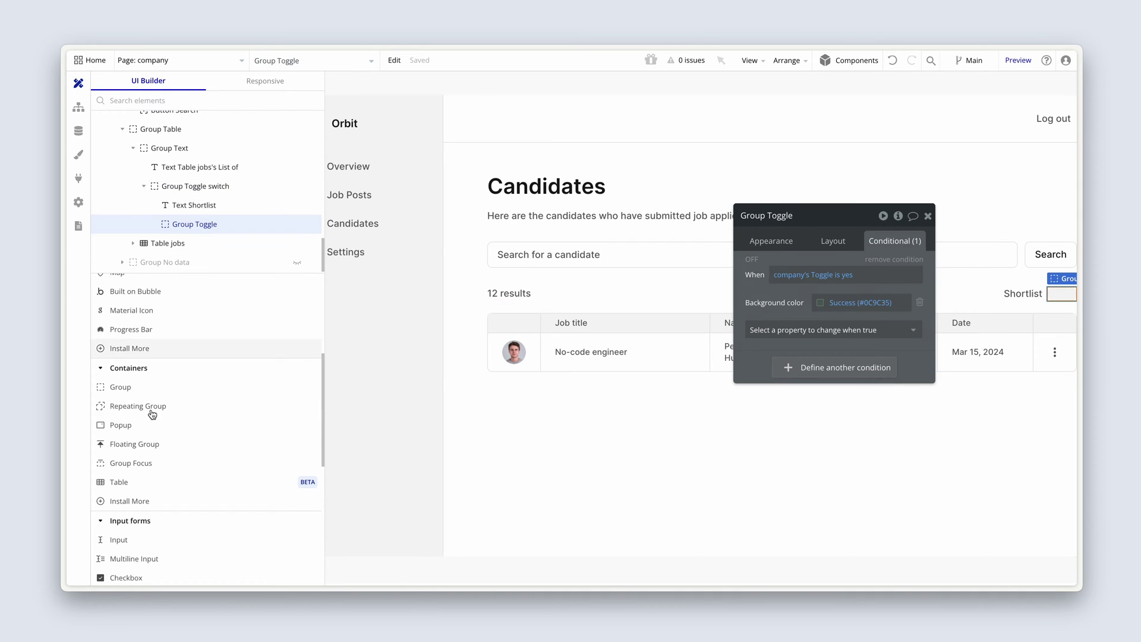
left_click_drag(121, 394, 187, 231)
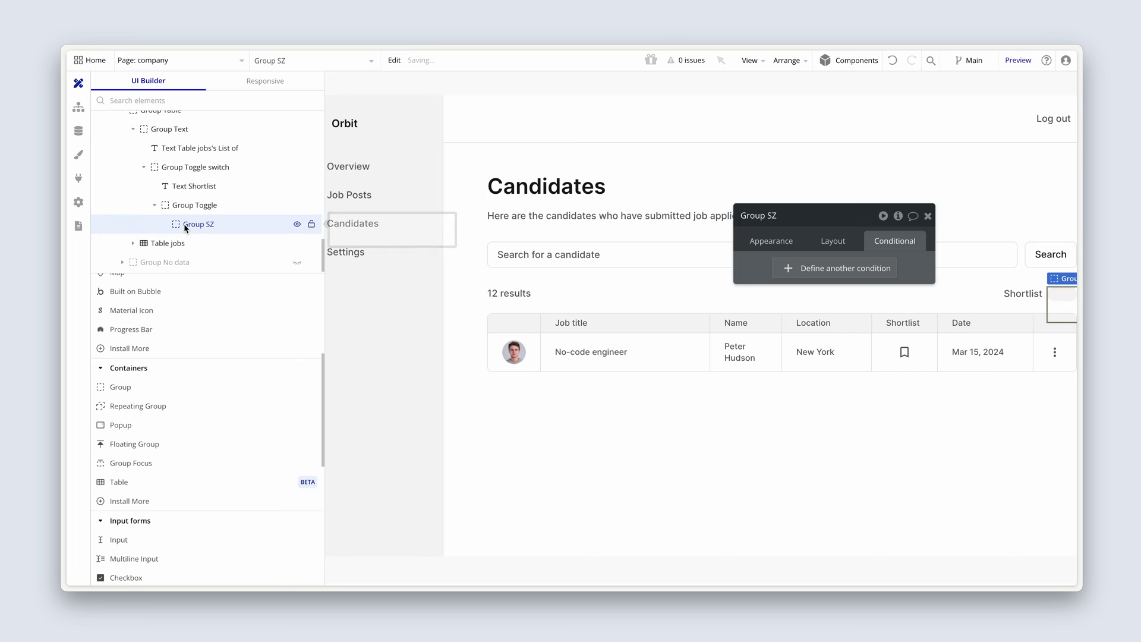
left_click(777, 223)
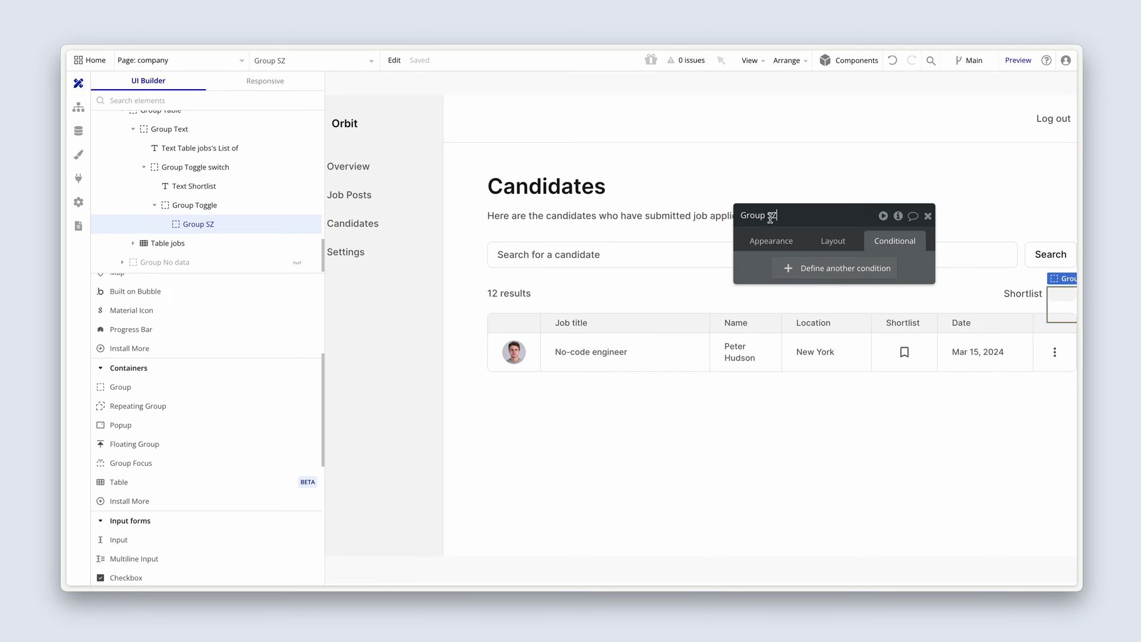
double_click(773, 216)
type("No")
Confirm the name Group No and fix its width and height at 24 px.
left_click(772, 240)
left_click_drag(532, 252, 533, 237)
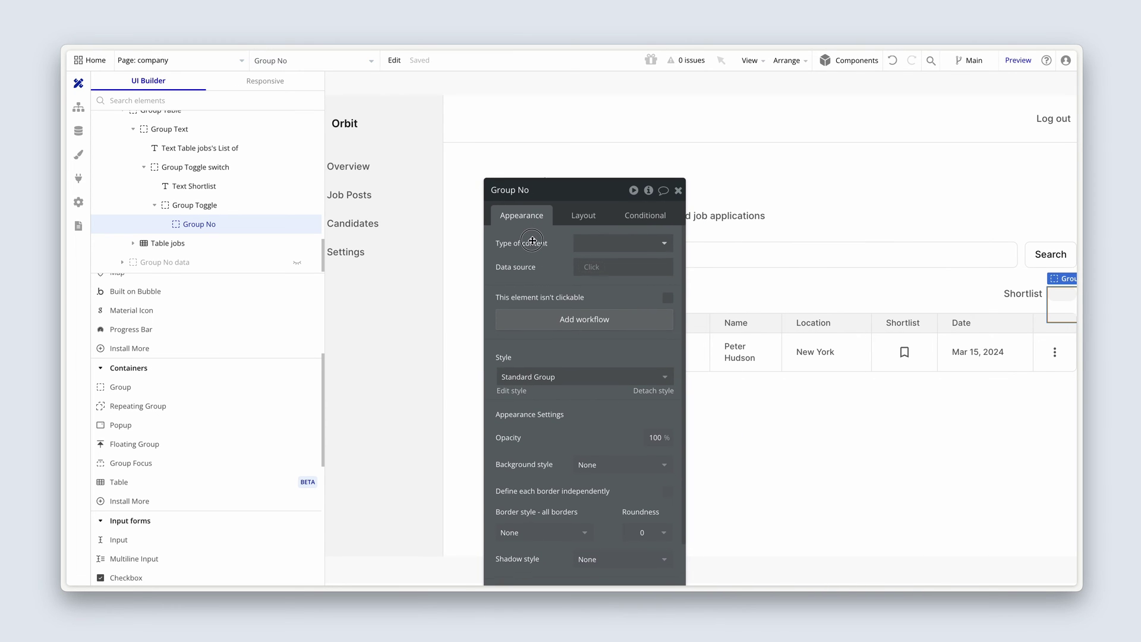
scroll(785, 251, "right", 3)
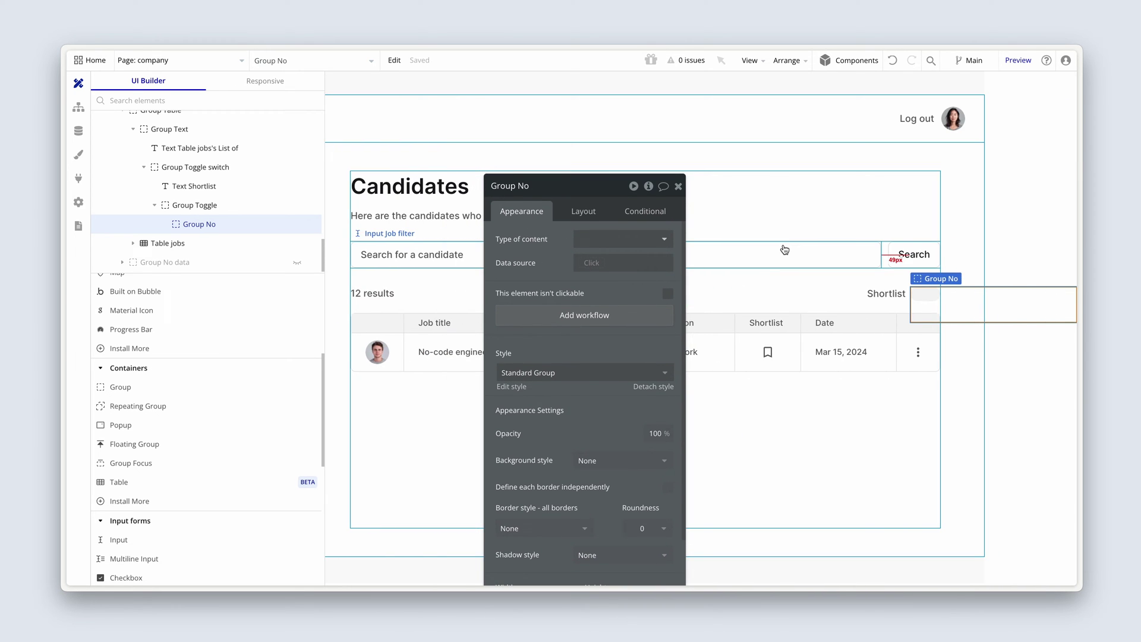
left_click(576, 215)
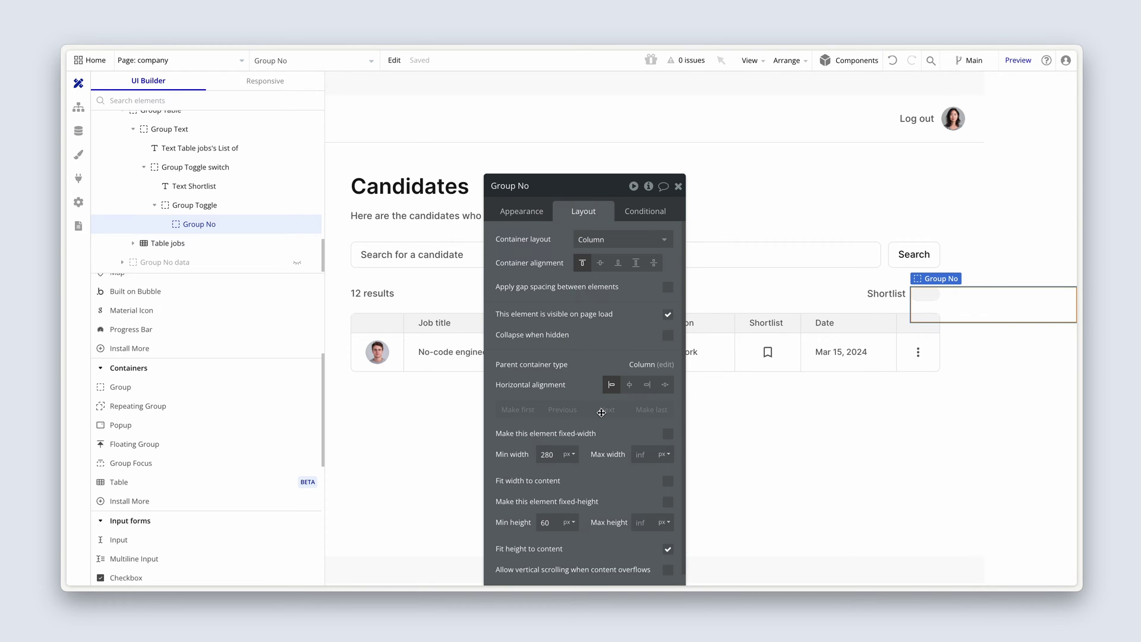
scroll(603, 412, "down", 2)
left_click(667, 362)
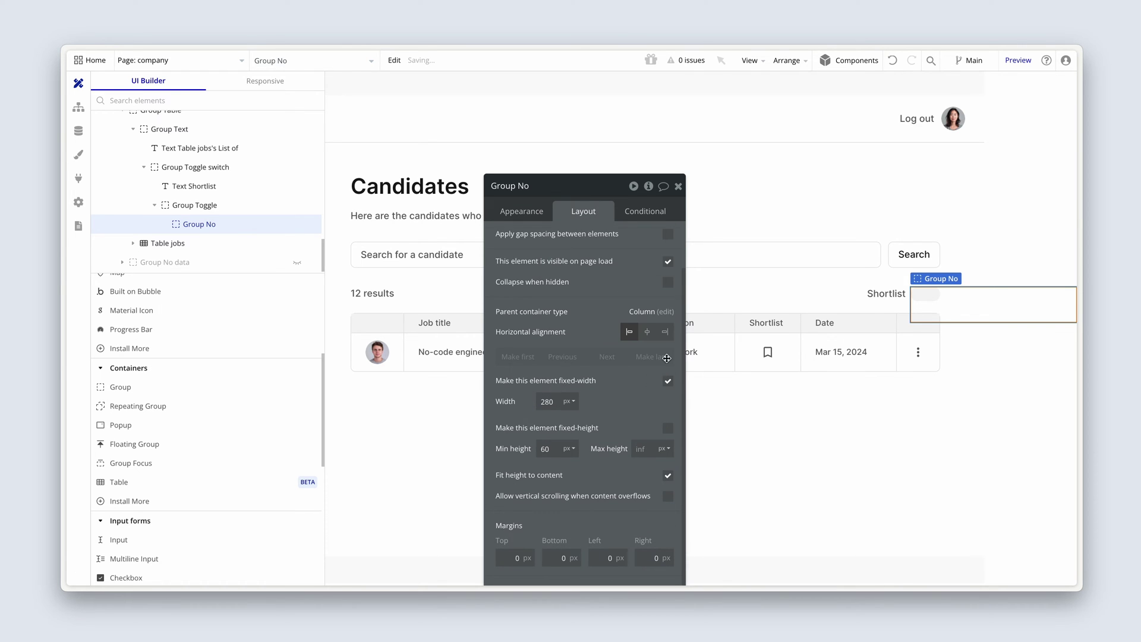
left_click_drag(554, 401, 513, 406)
type("24")
left_click(658, 430)
double_click(547, 469)
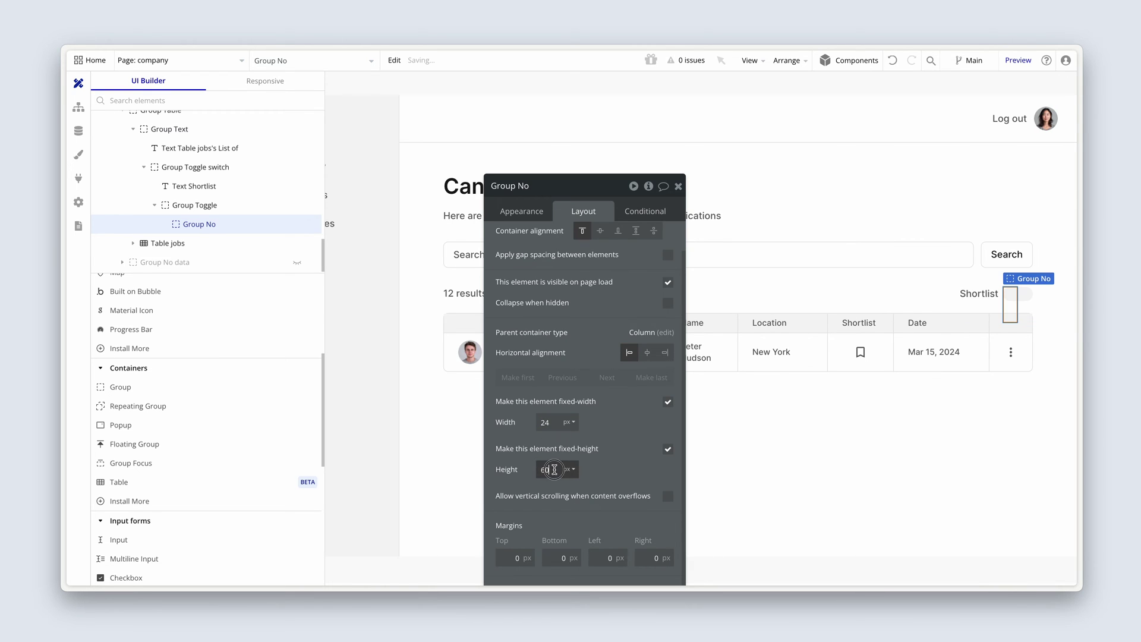
type("24")
left_click(522, 469)
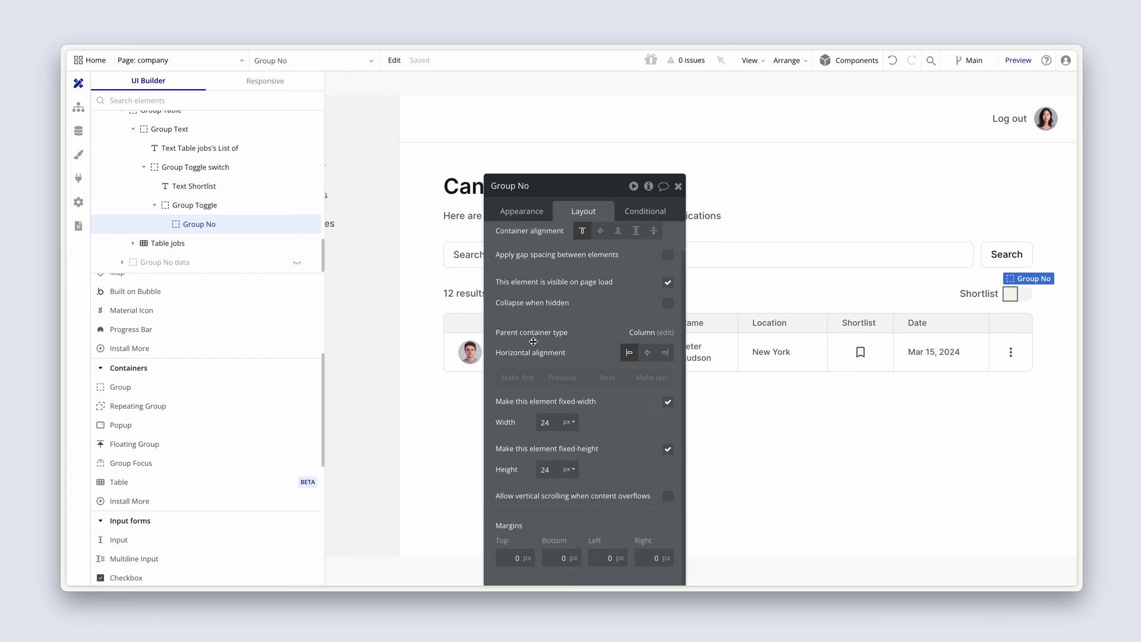
left_click(522, 211)
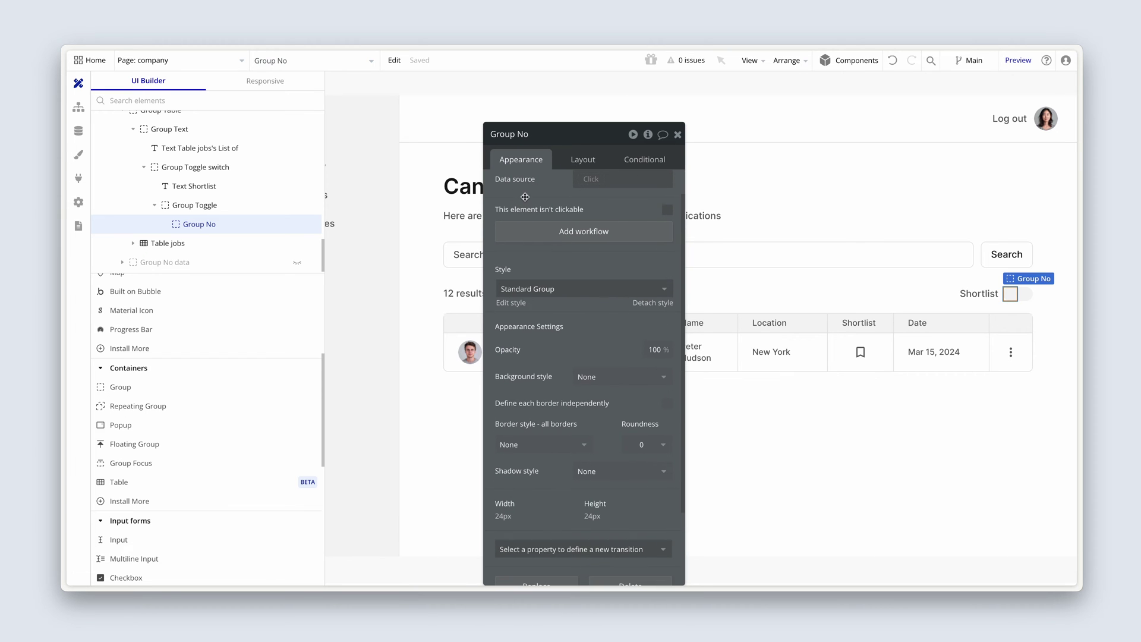
left_click(574, 161)
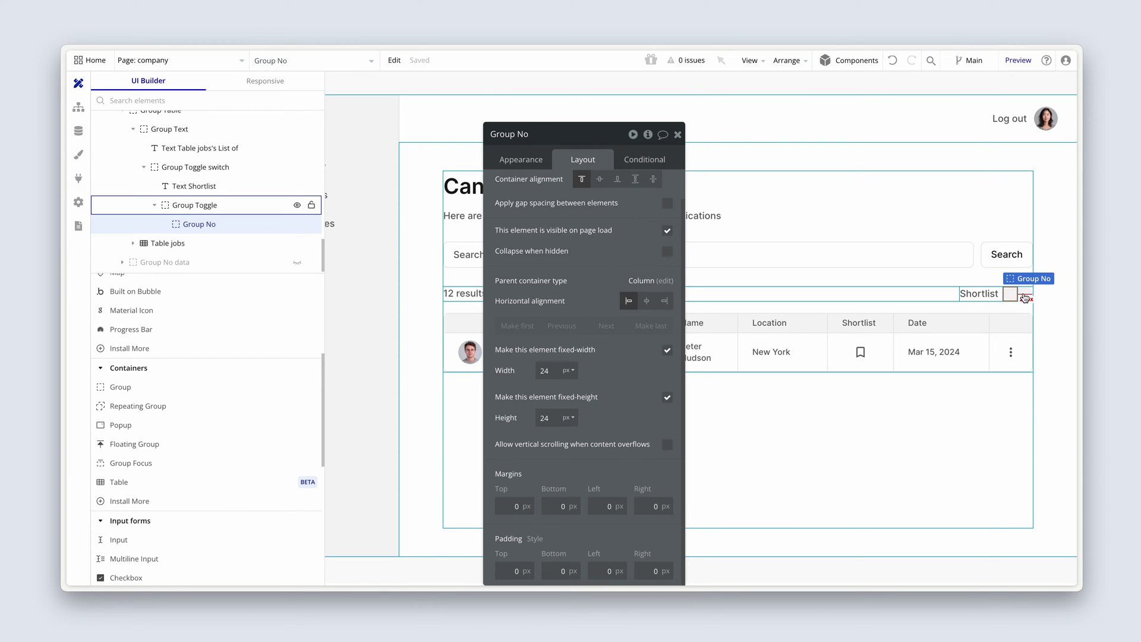
left_click(194, 205)
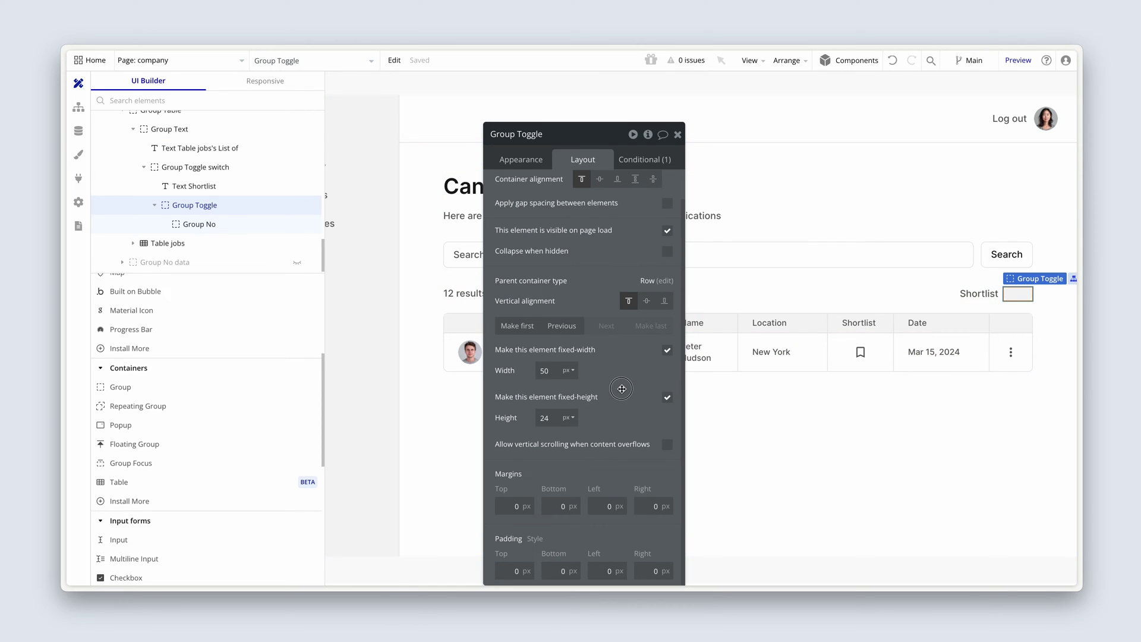
Set Group Toggle's top, bottom, left and right padding to 2 px.
left_click_drag(623, 389, 635, 325)
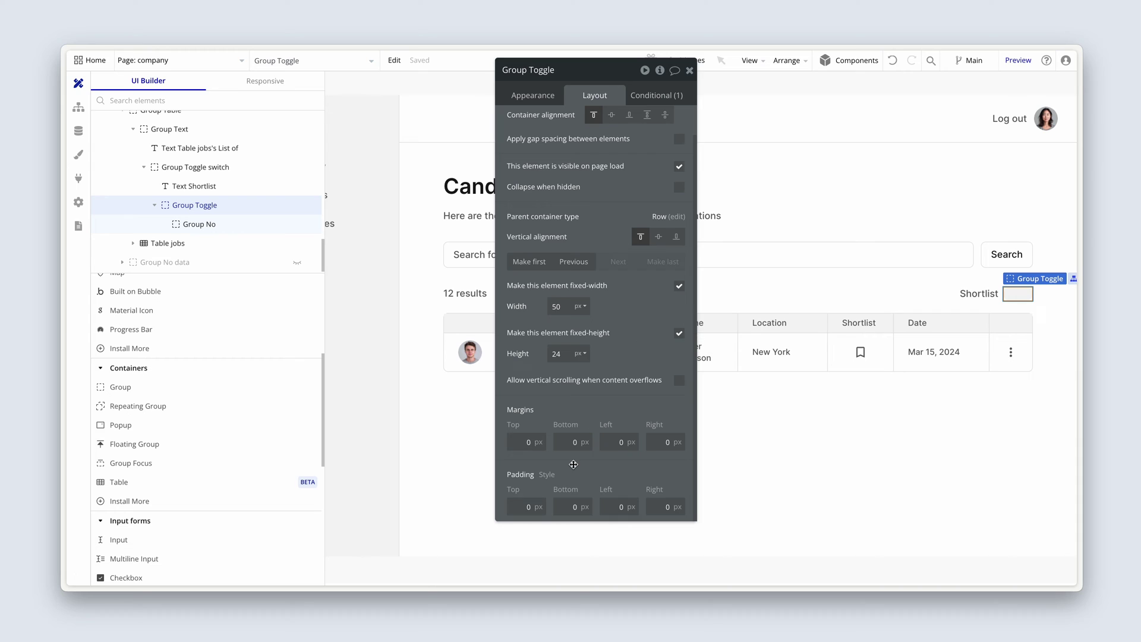
double_click(535, 507)
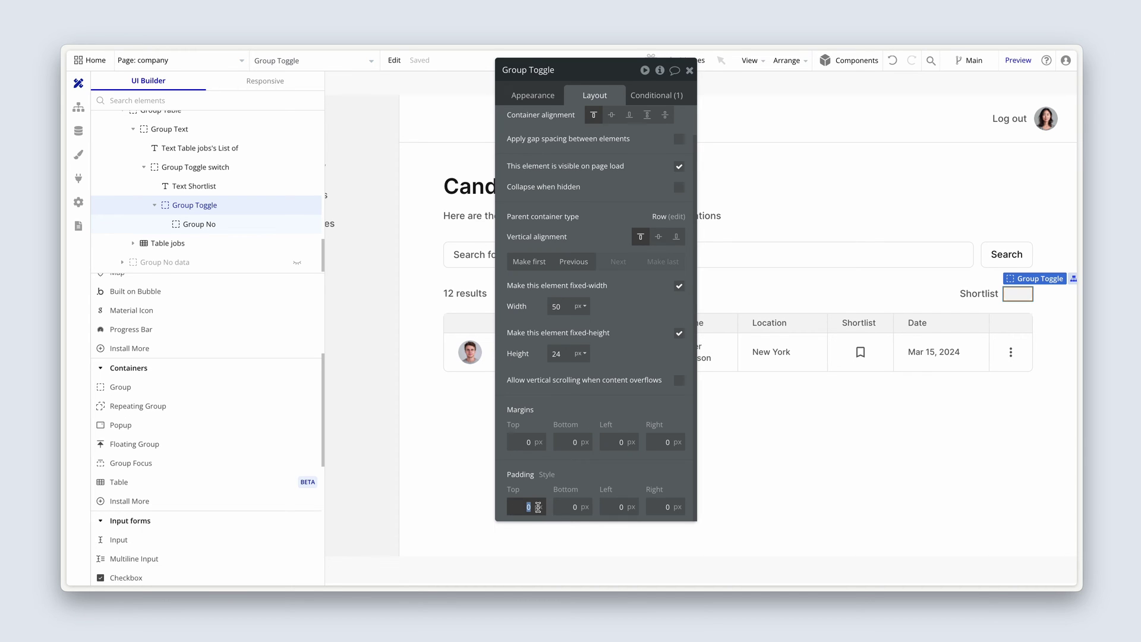
type("2")
double_click(575, 507)
type("2")
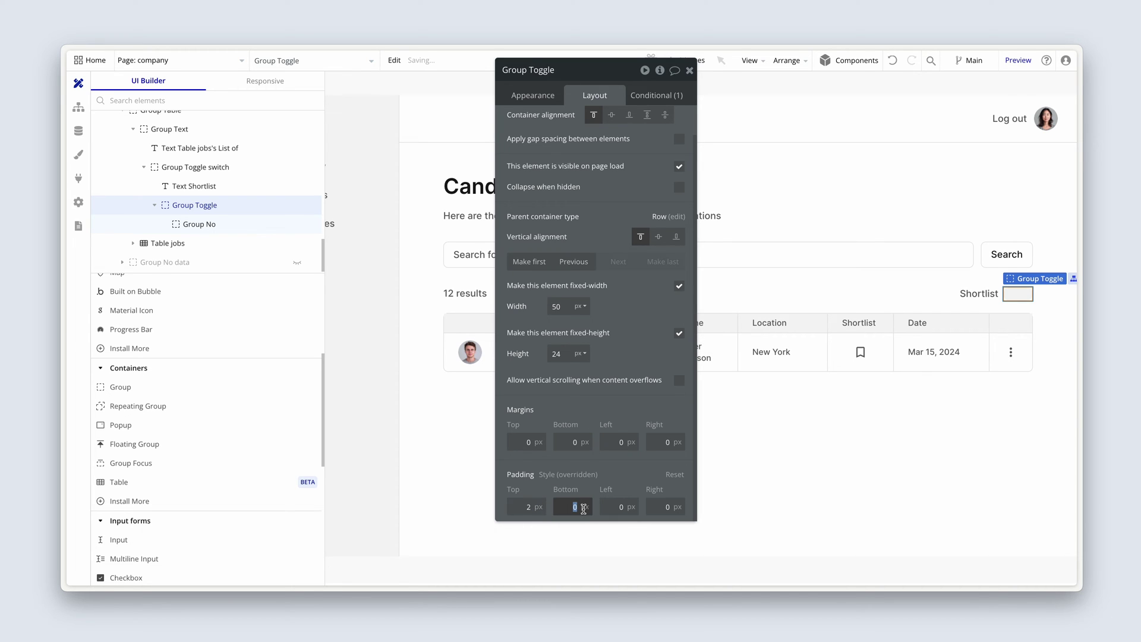
double_click(622, 507)
type("2")
double_click(657, 507)
type("2")
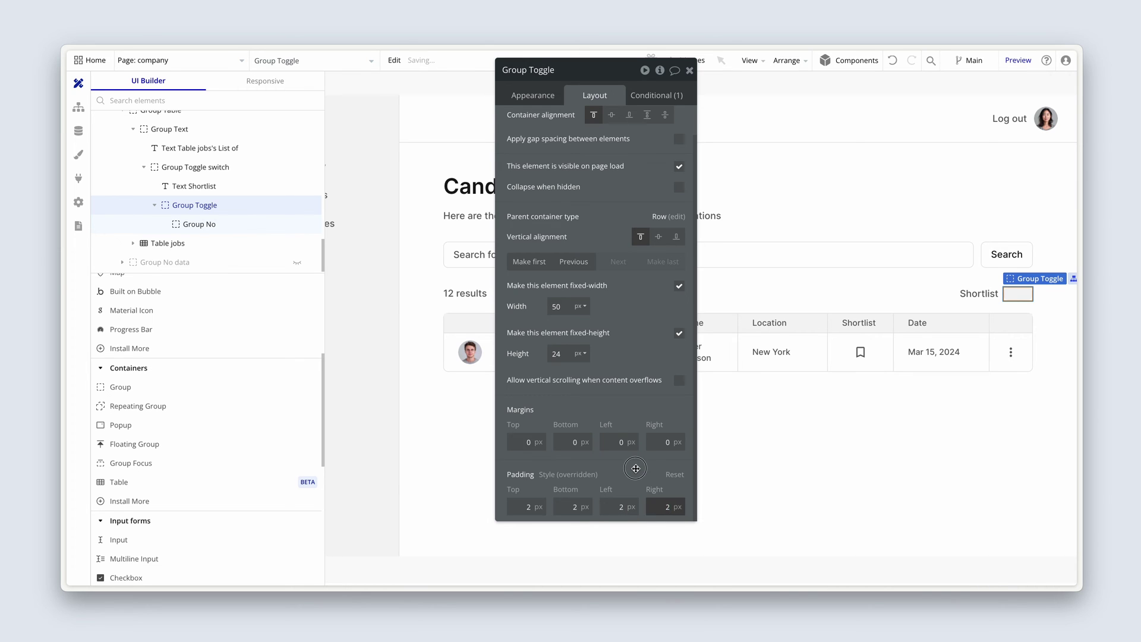
left_click(635, 468)
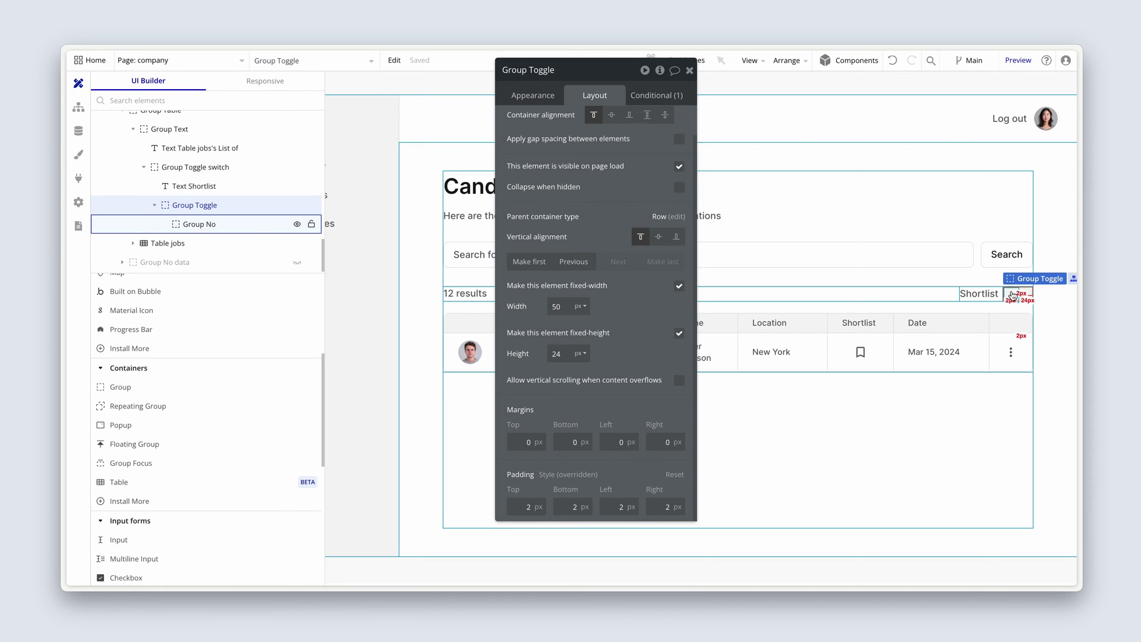
Shrink Group No to 20 px and round its corners by 10.
left_click(1013, 296)
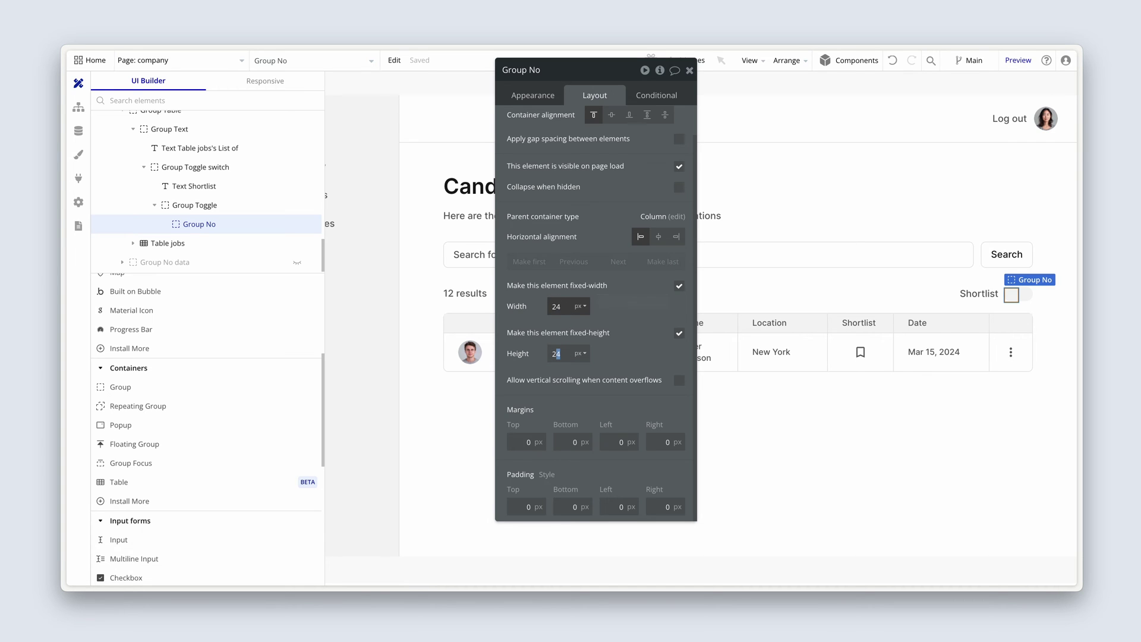
type("0")
left_click(560, 305)
key("BackSpace")
type("0")
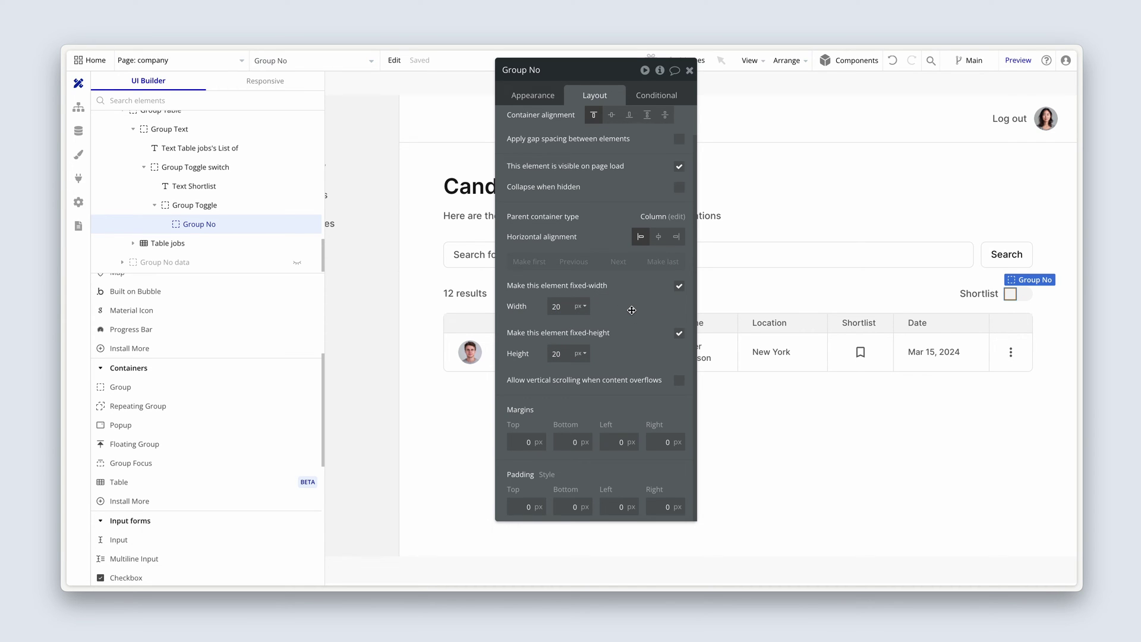
left_click(552, 97)
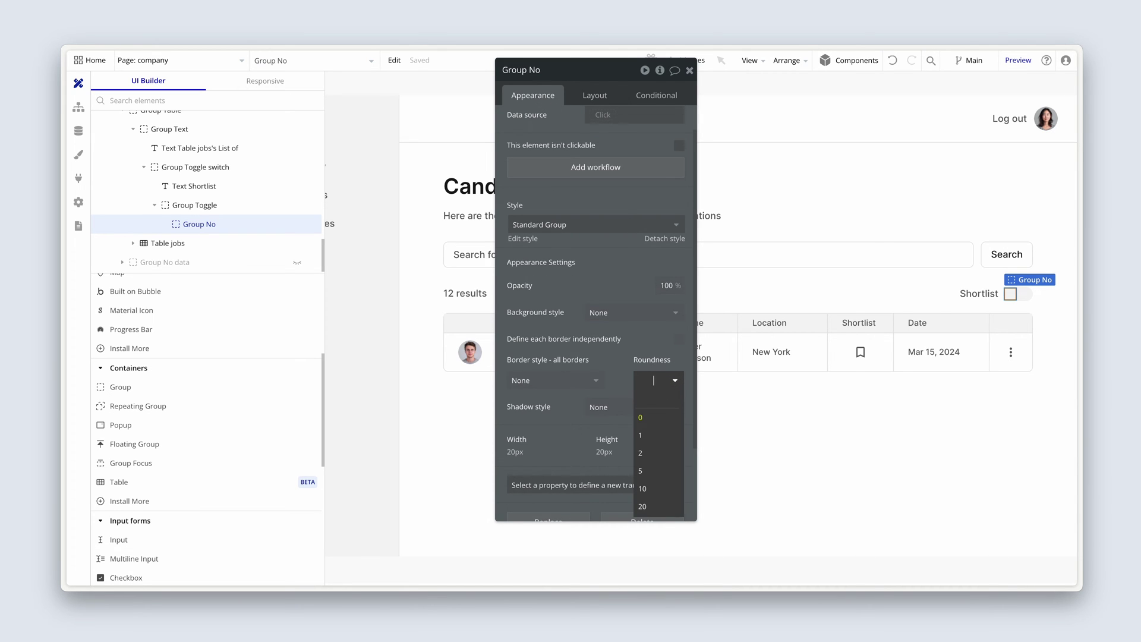
type("10")
left_click(651, 341)
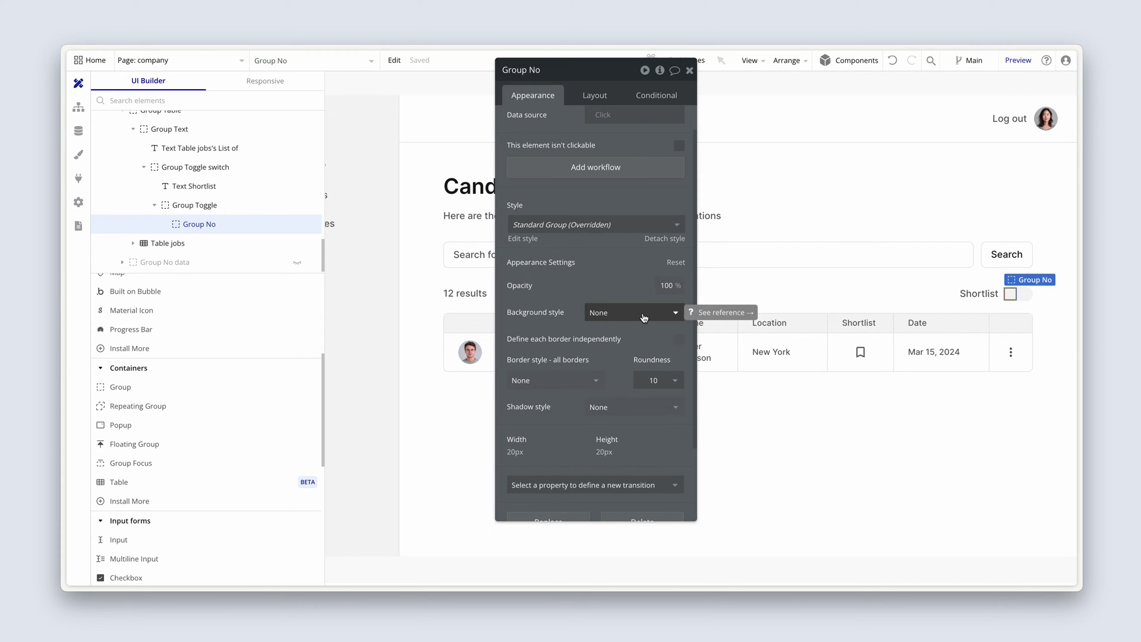
Give Group No a flat Destructive red (#B60909) background.
left_click(643, 316)
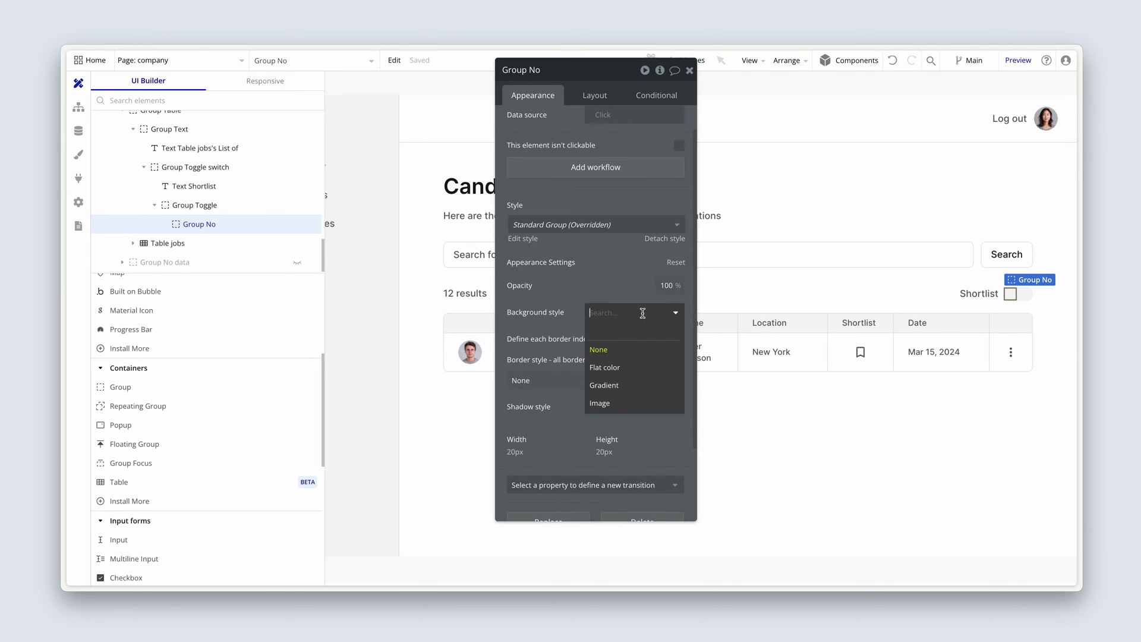
left_click(640, 368)
left_click(594, 337)
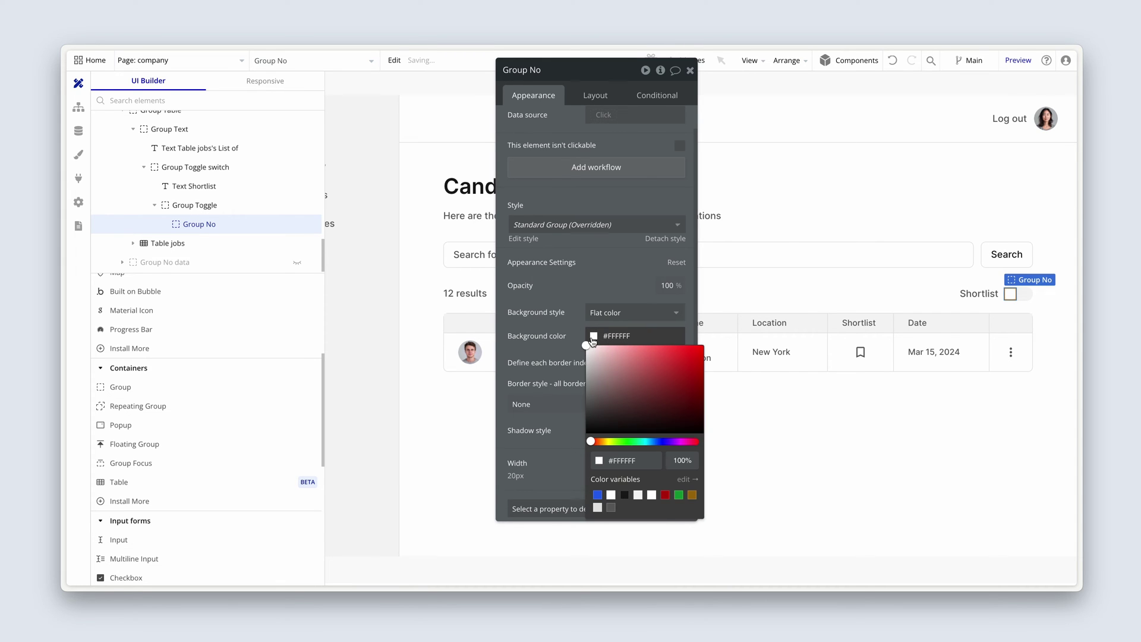
left_click(665, 496)
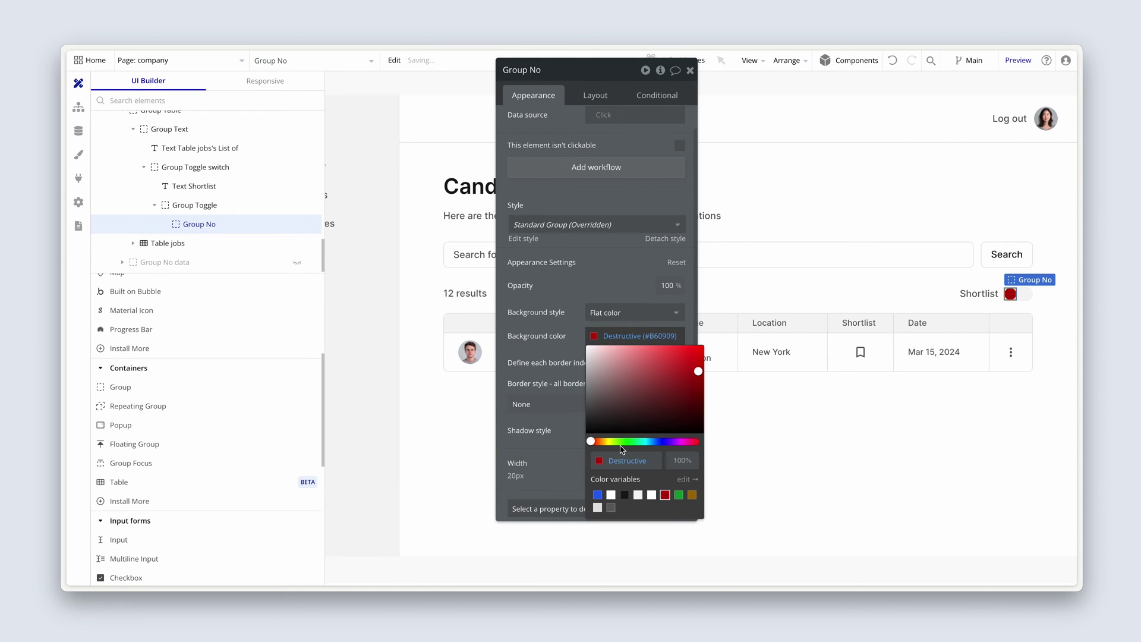
left_click(942, 290)
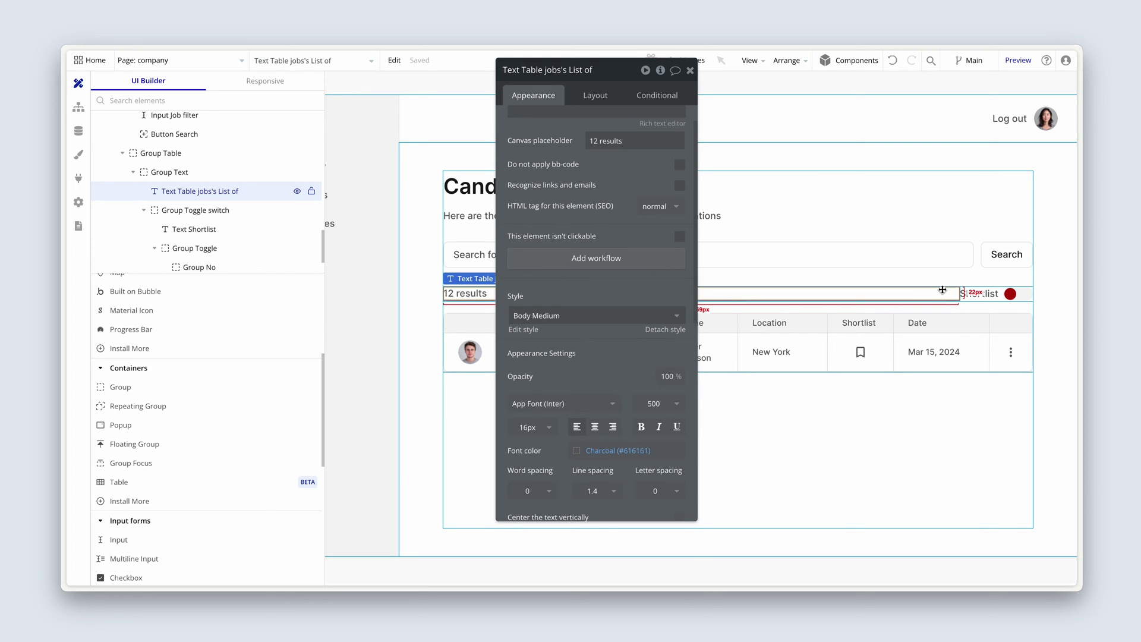
left_click(1011, 295)
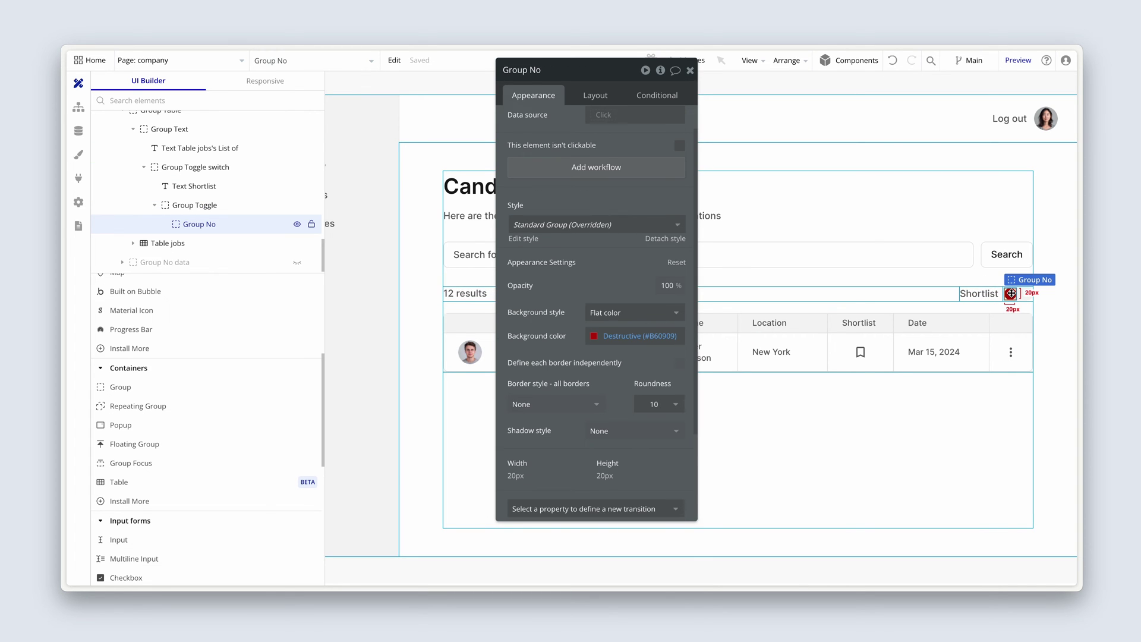
Hide Group No on page load and collapse it when hidden.
left_click(596, 96)
scroll(636, 167, "up", 1)
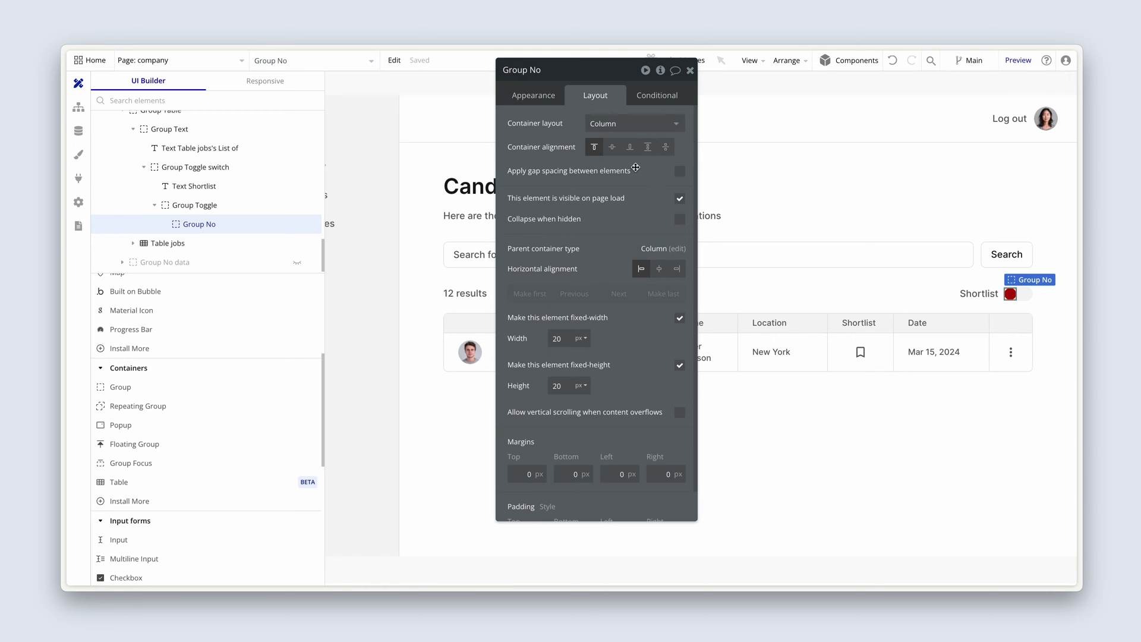
left_click(680, 199)
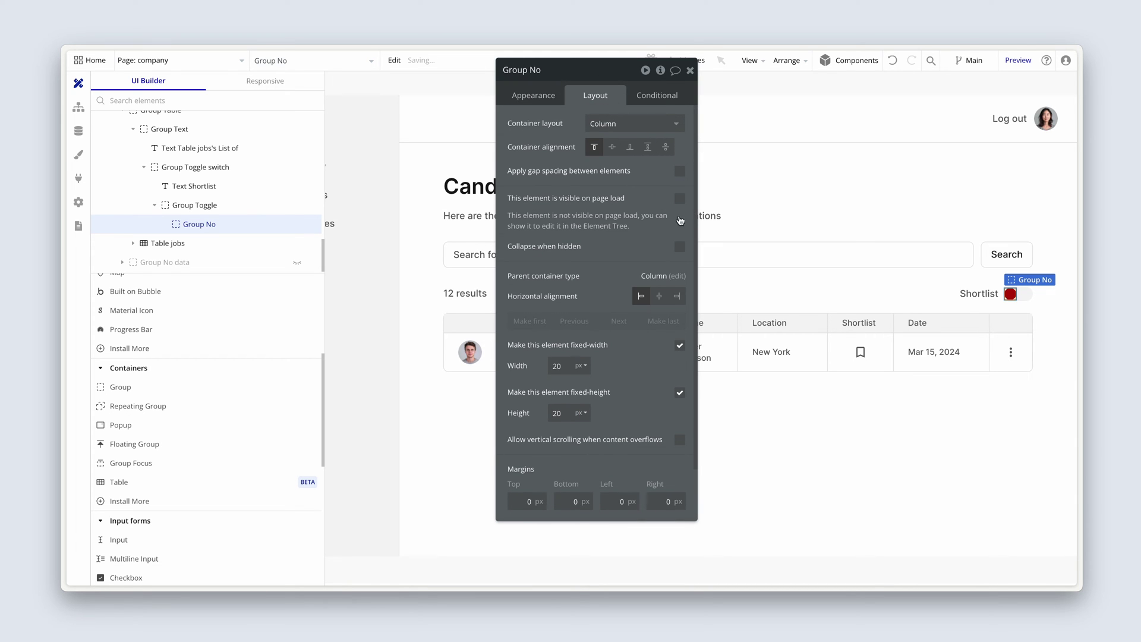
left_click(680, 247)
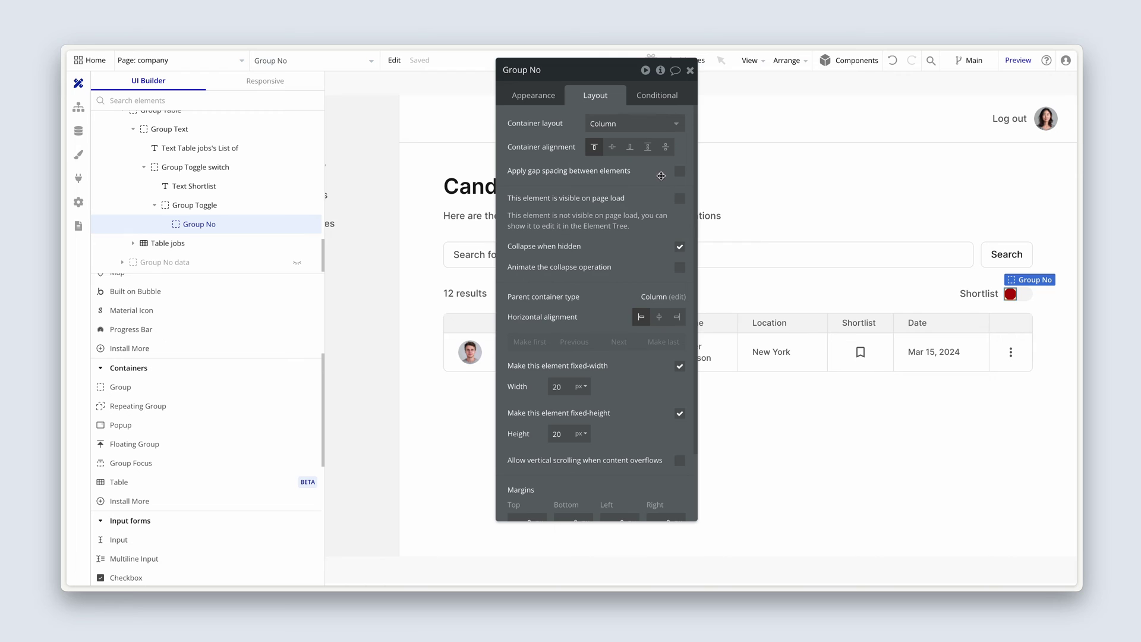
Add a condition making Group No visible when company's Toggle is no.
left_click(657, 94)
left_click(625, 126)
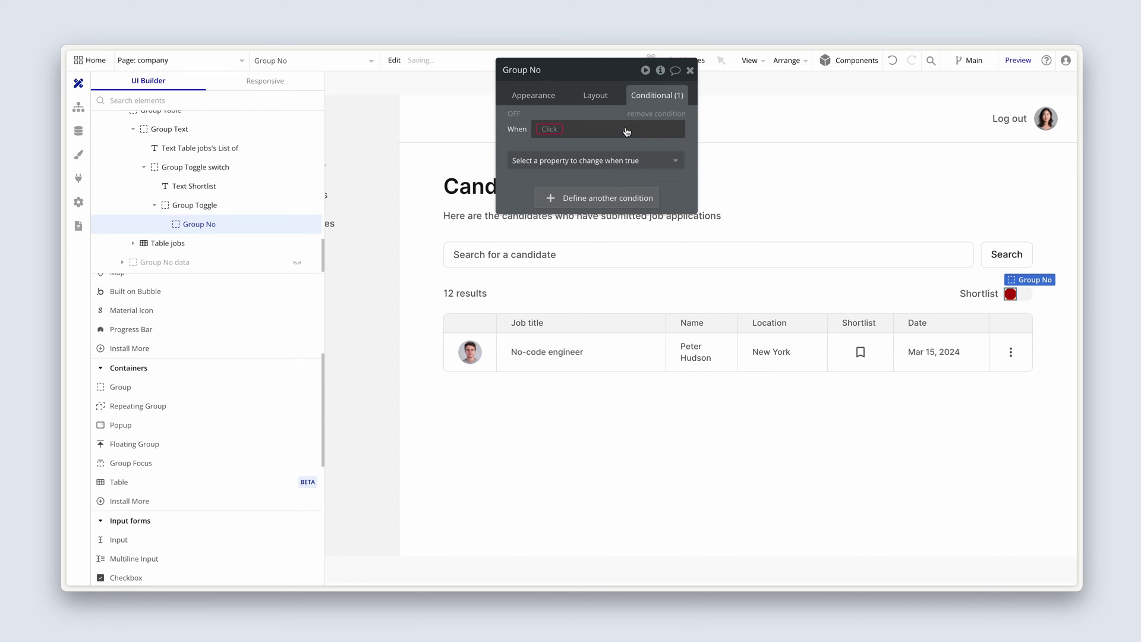
left_click(549, 135)
type("c")
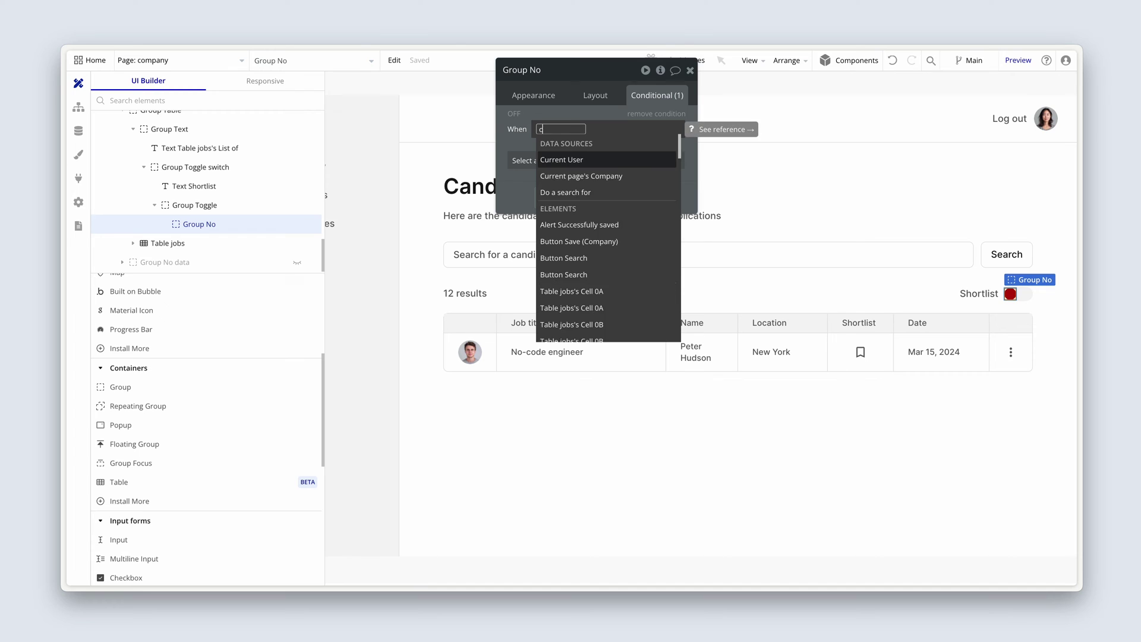
type("om")
left_click(594, 306)
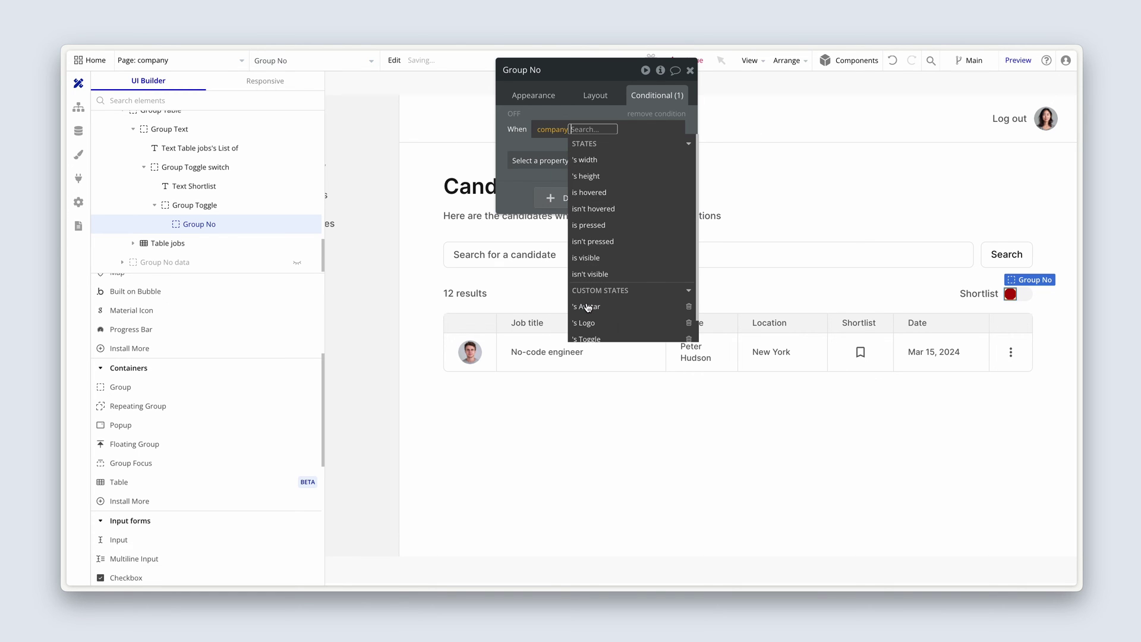
scroll(613, 317, "down", 1)
left_click(613, 317)
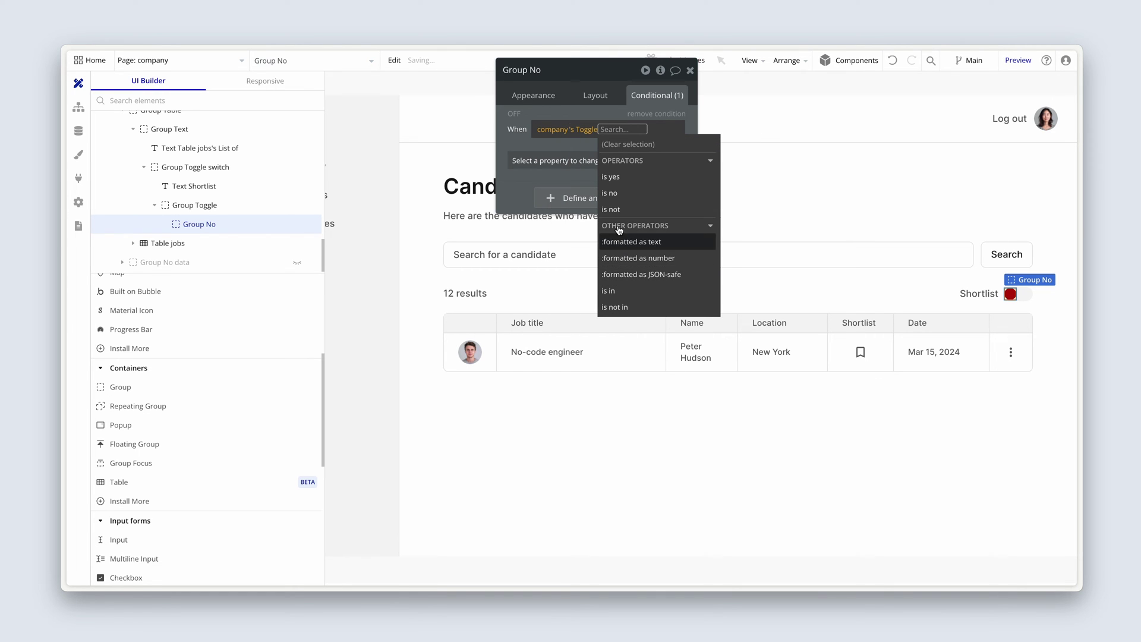
left_click(638, 202)
left_click(579, 143)
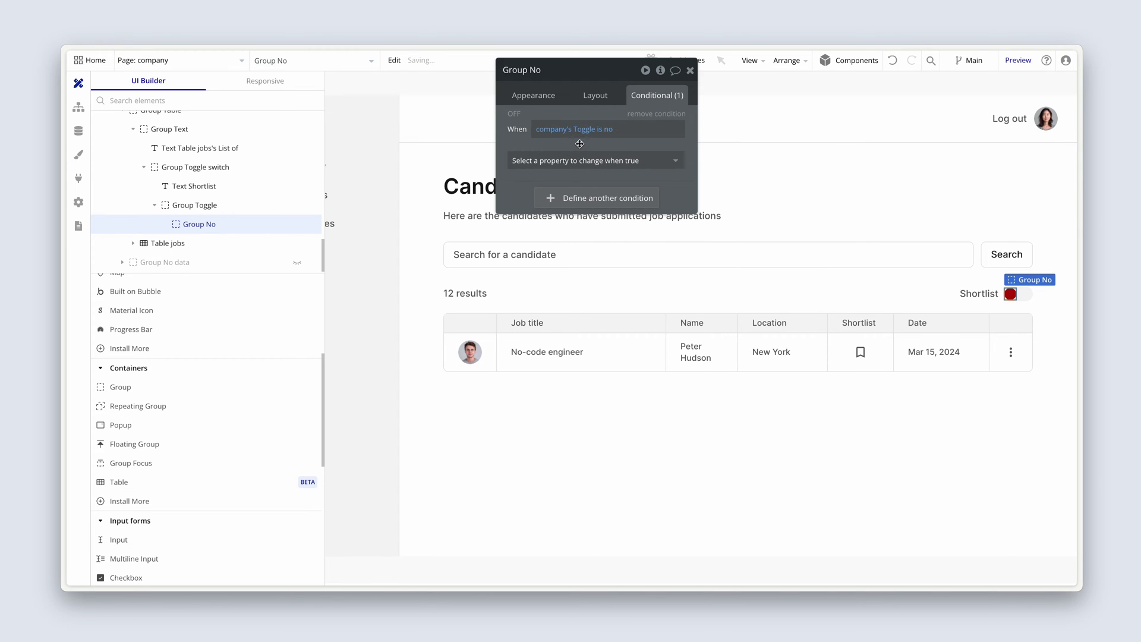
left_click(652, 162)
left_click(643, 198)
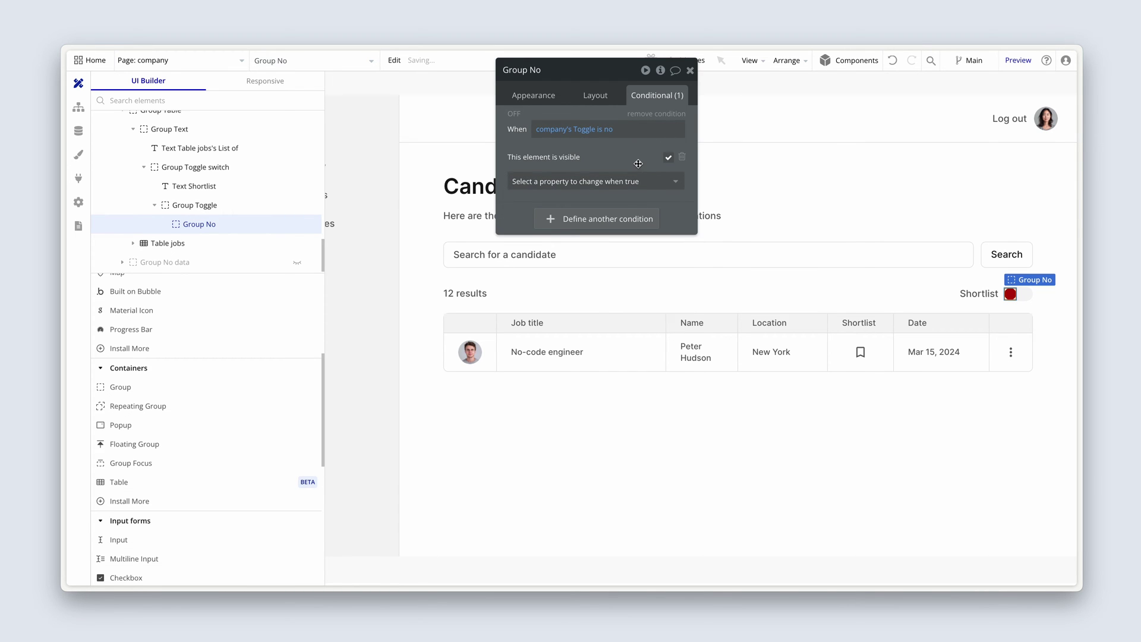
Set the default value of the company page's Toggle custom state to 'no' in the inspector.
left_click(344, 63)
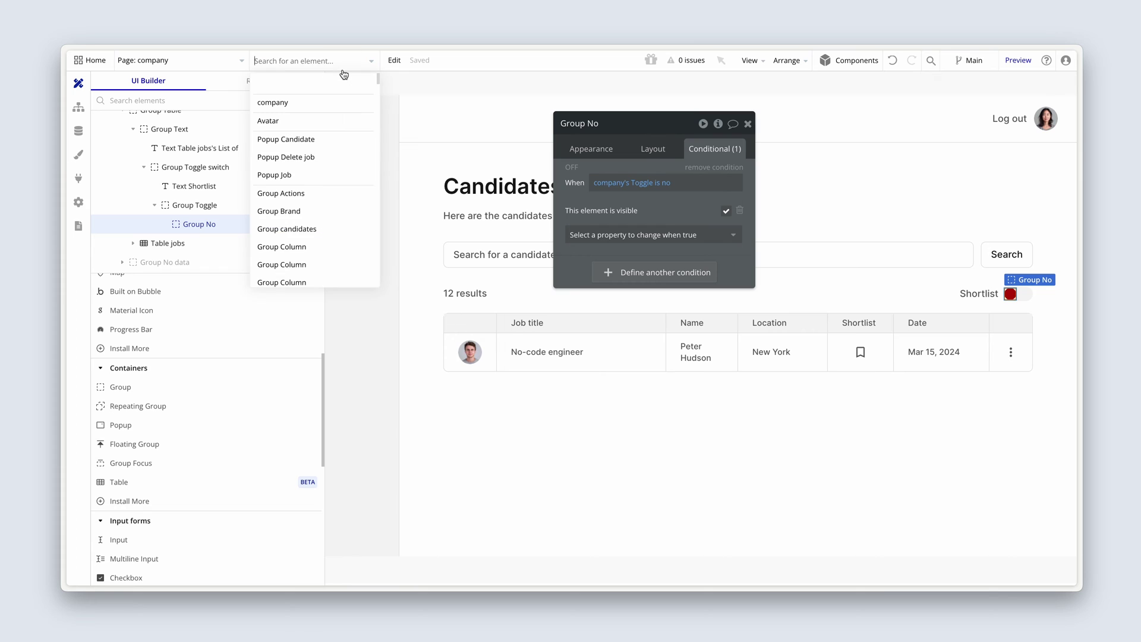
mouse_move(273, 102)
left_click(341, 108)
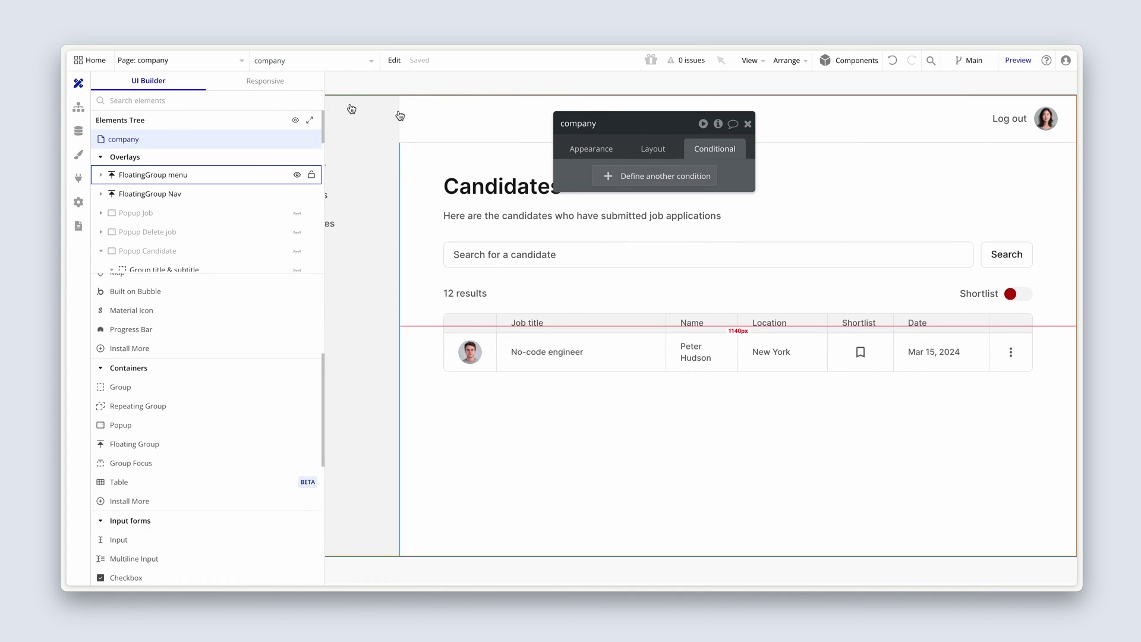
left_click(592, 148)
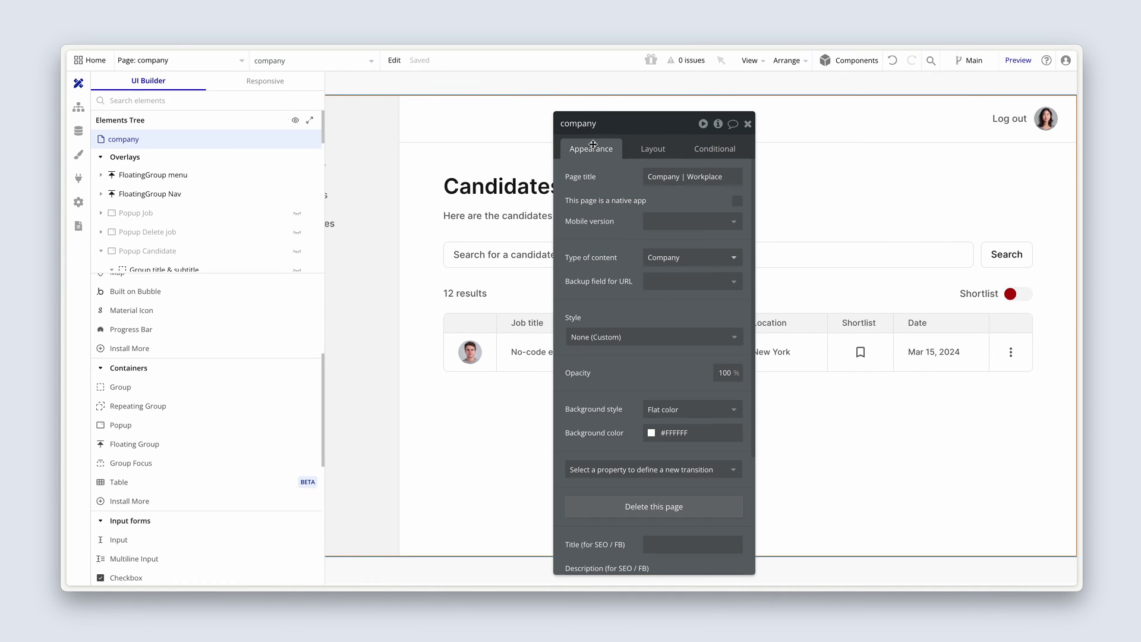
left_click(718, 127)
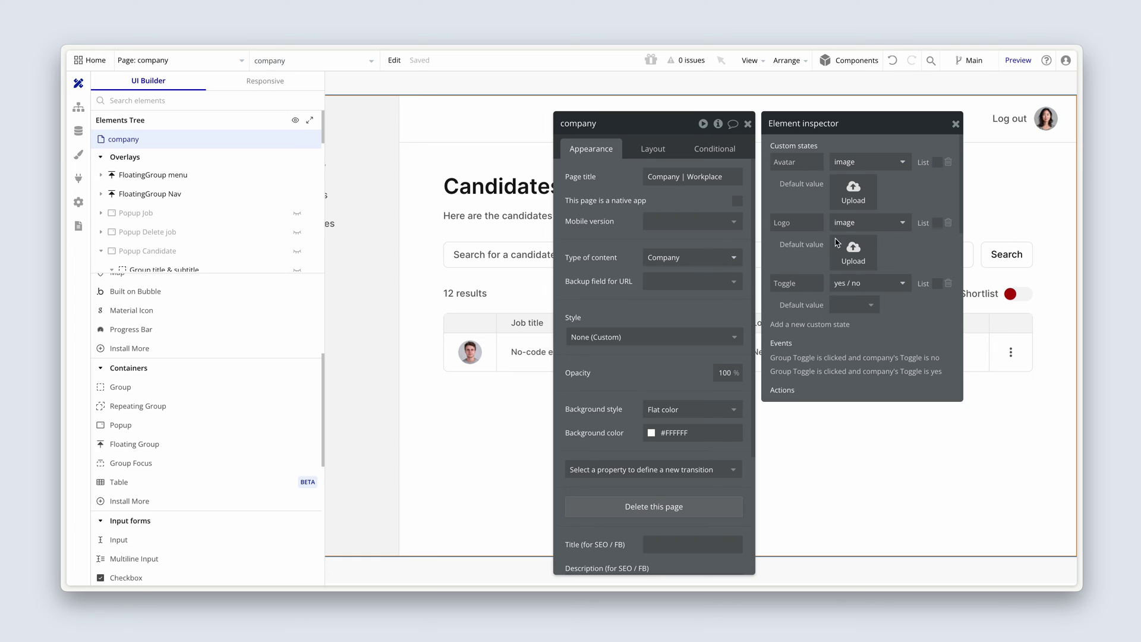
left_click(853, 306)
left_click(855, 364)
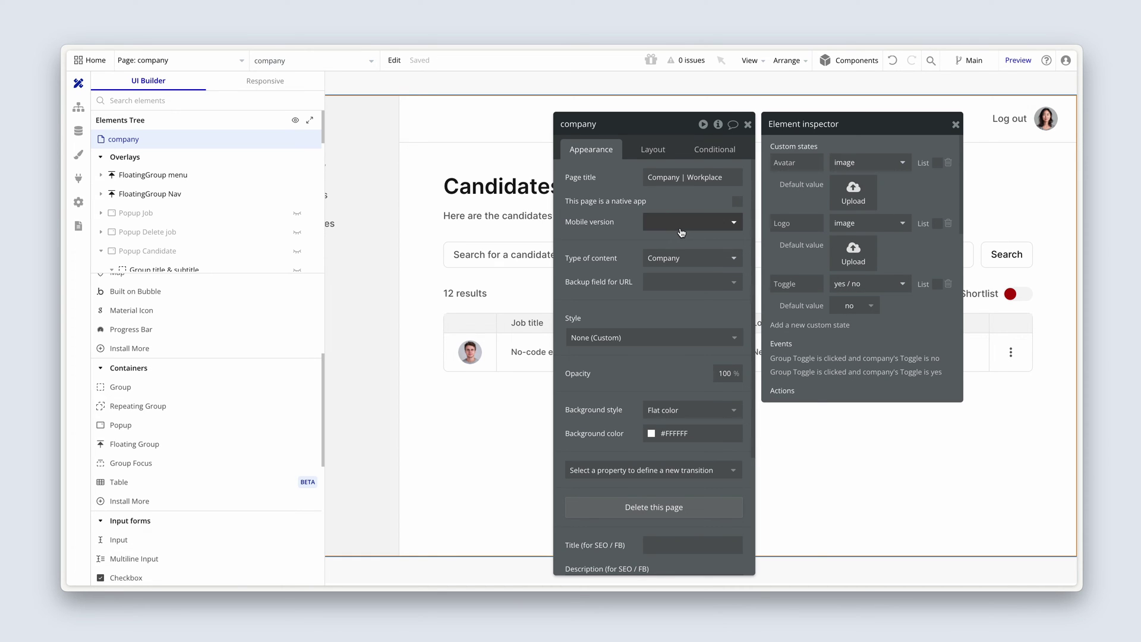
mouse_move(606, 200)
left_mouse_down()
mouse_move(454, 185)
mouse_move(463, 197)
left_mouse_up()
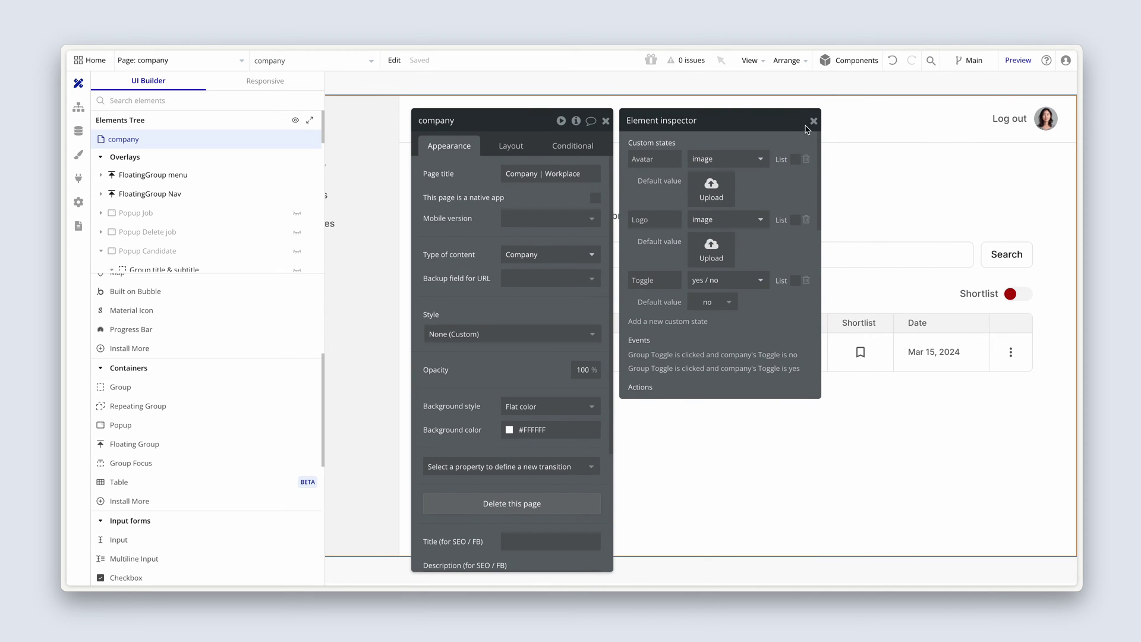
left_click(812, 121)
Change Group No's background colour to Charcoal (#616161).
left_click(1014, 294)
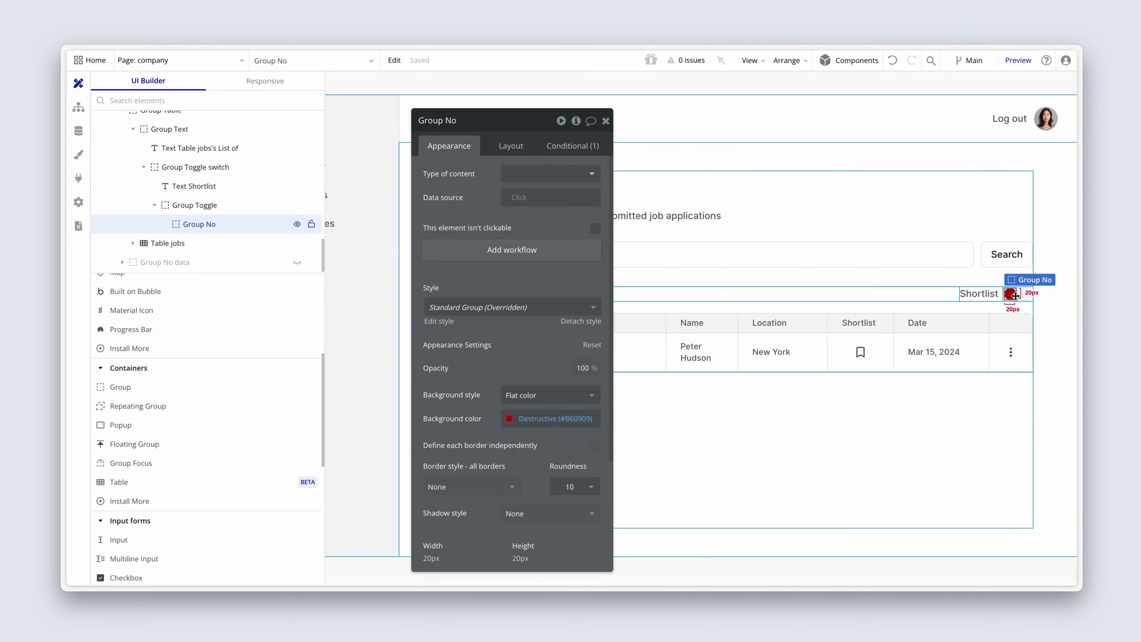
left_click_drag(522, 351, 847, 342)
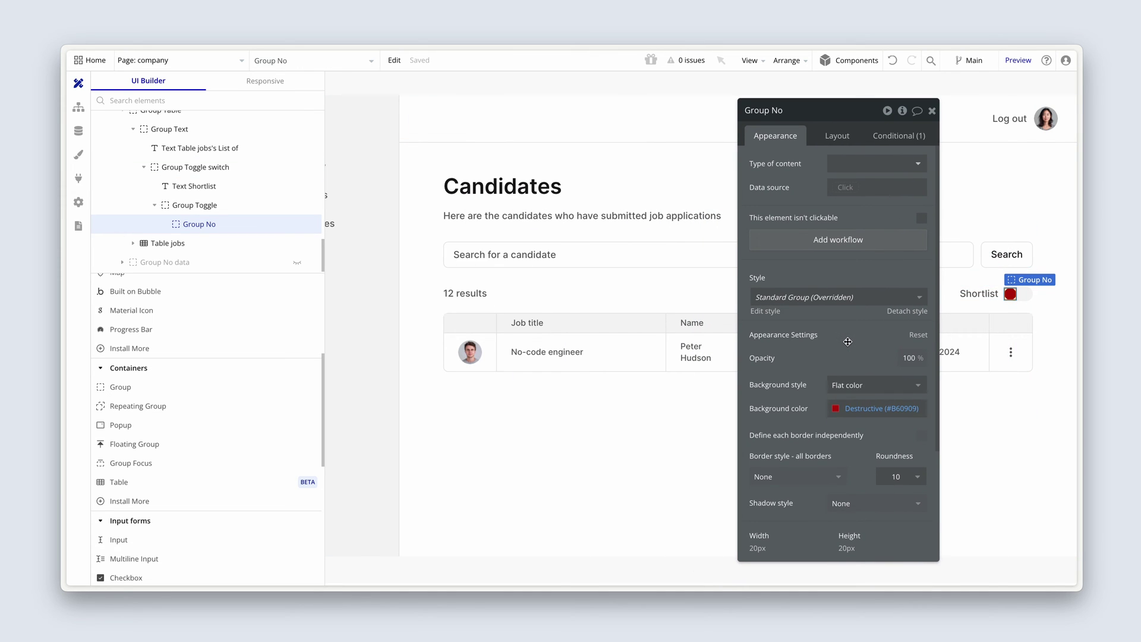
scroll(847, 342, "down", 2)
scroll(844, 269, "down", 1)
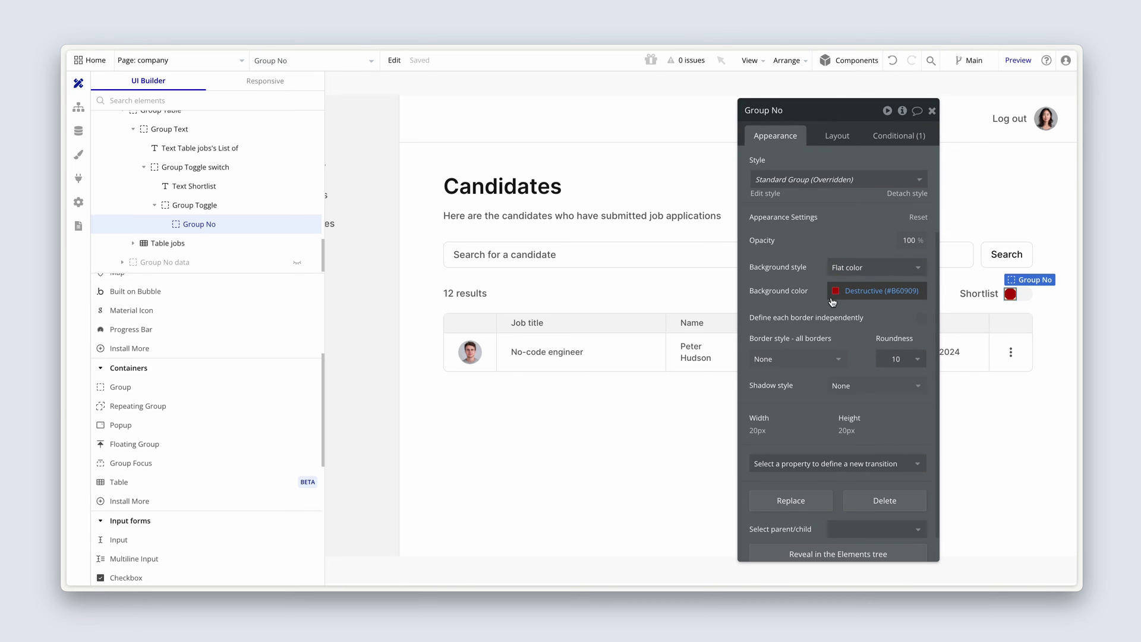
left_click(838, 293)
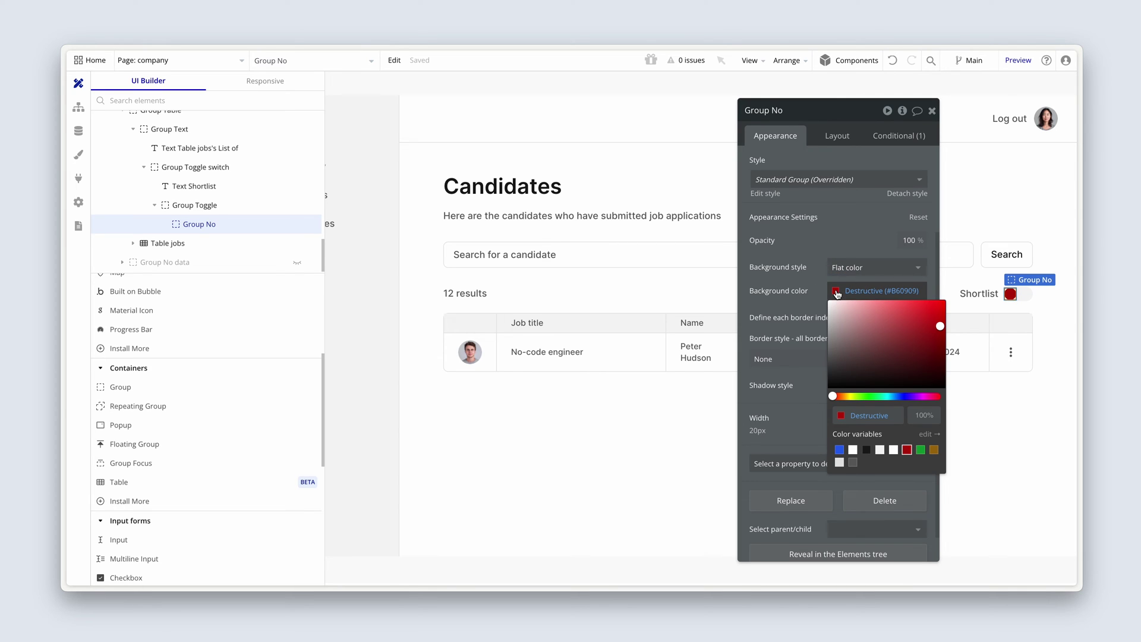
left_click(854, 463)
left_click(808, 316)
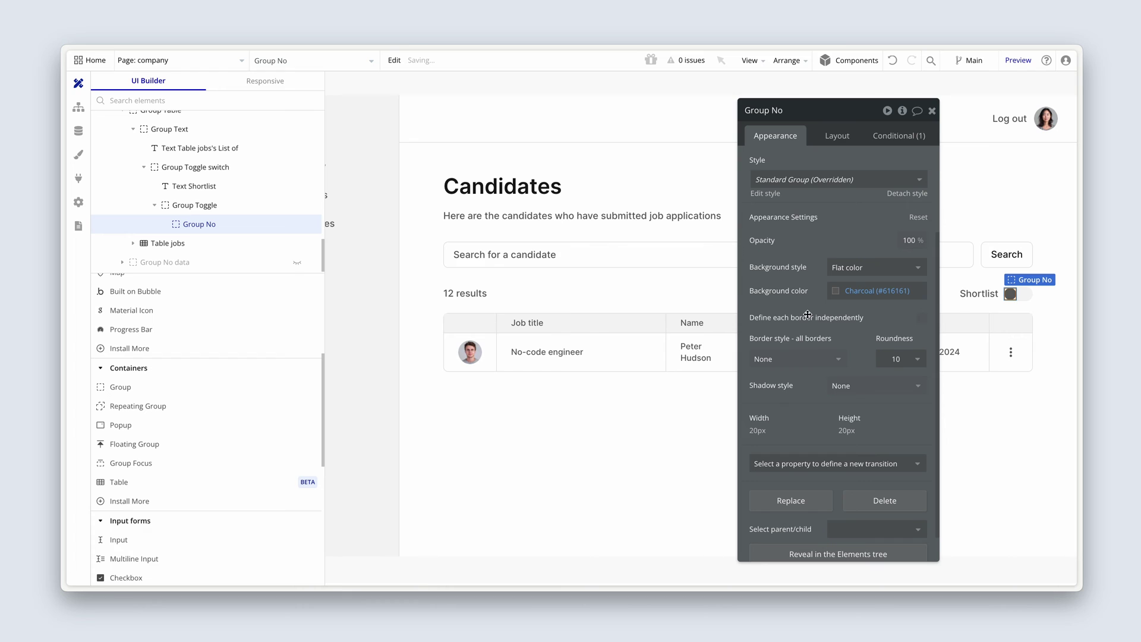
left_click(987, 312)
left_click(1010, 295)
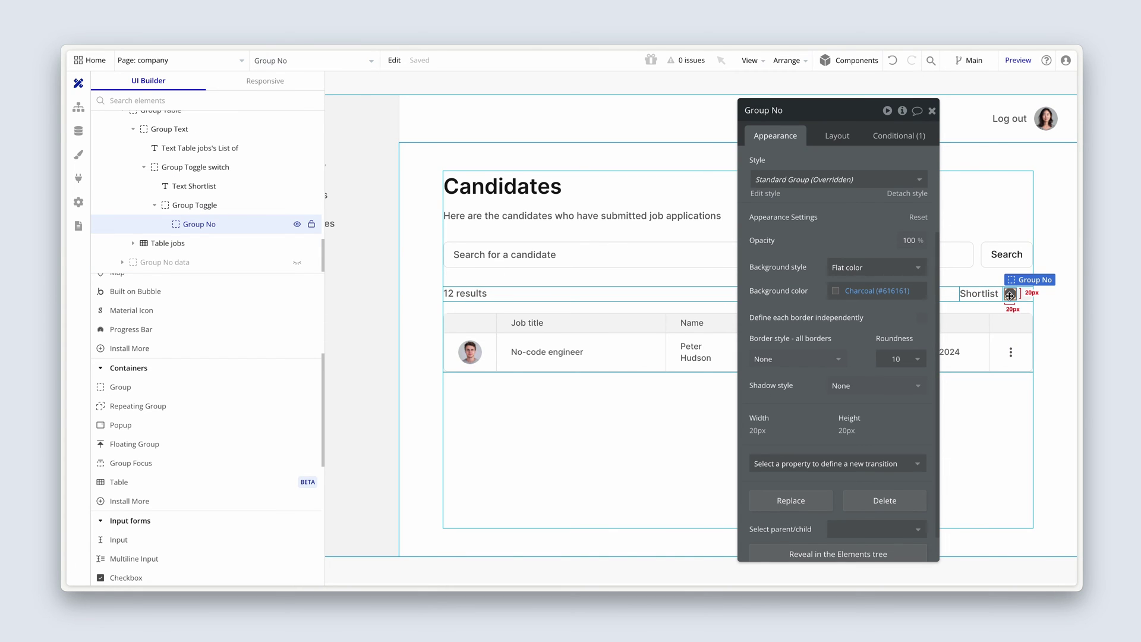
left_click(1008, 312)
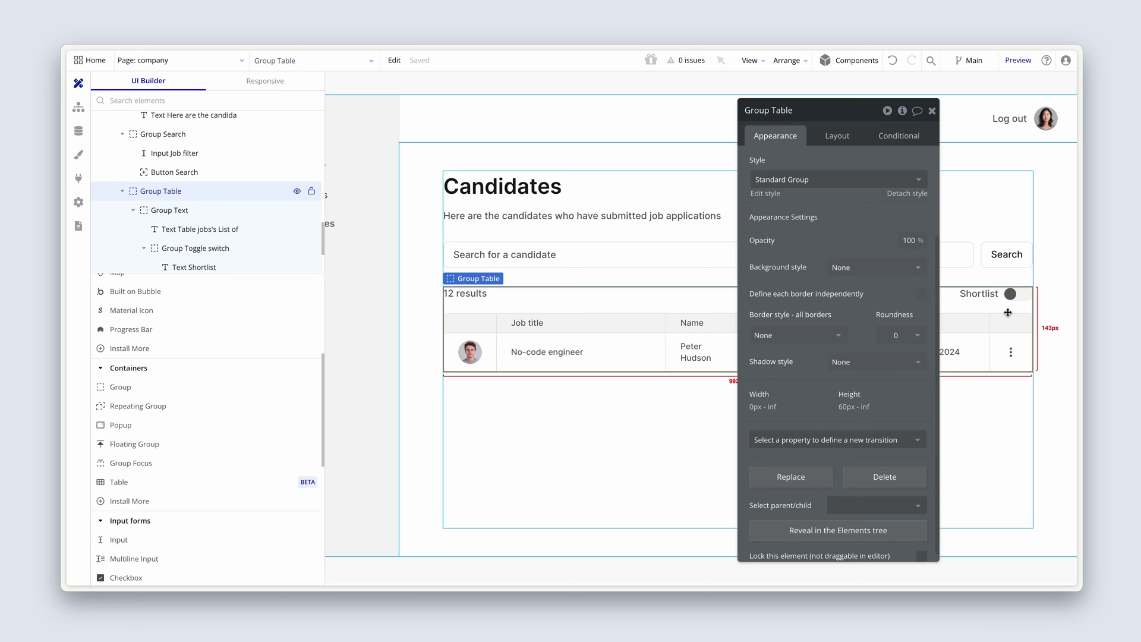
left_click(1010, 294)
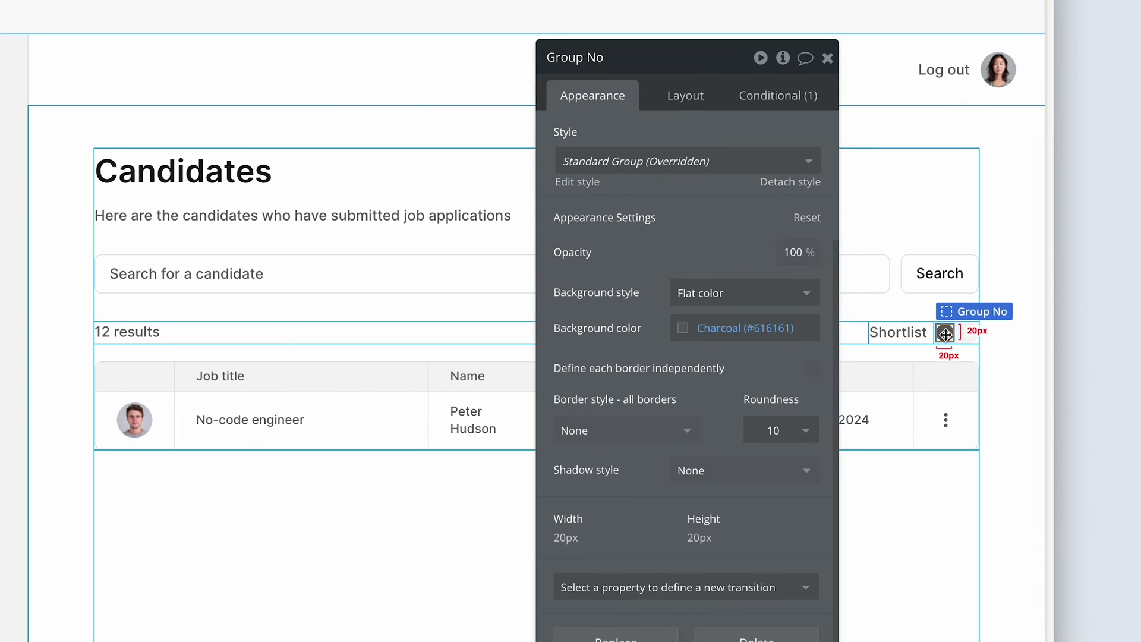
Duplicate the handle into the toggle and give Group Toggle a space-between Row layout.
key("ctrl+d")
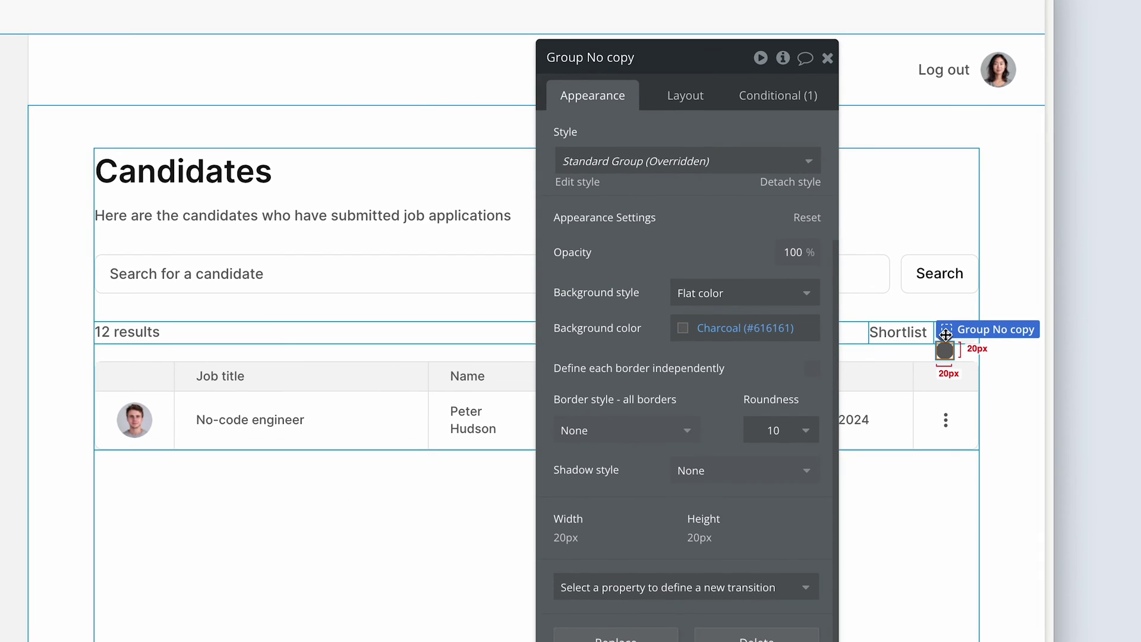
left_click_drag(946, 334, 947, 339)
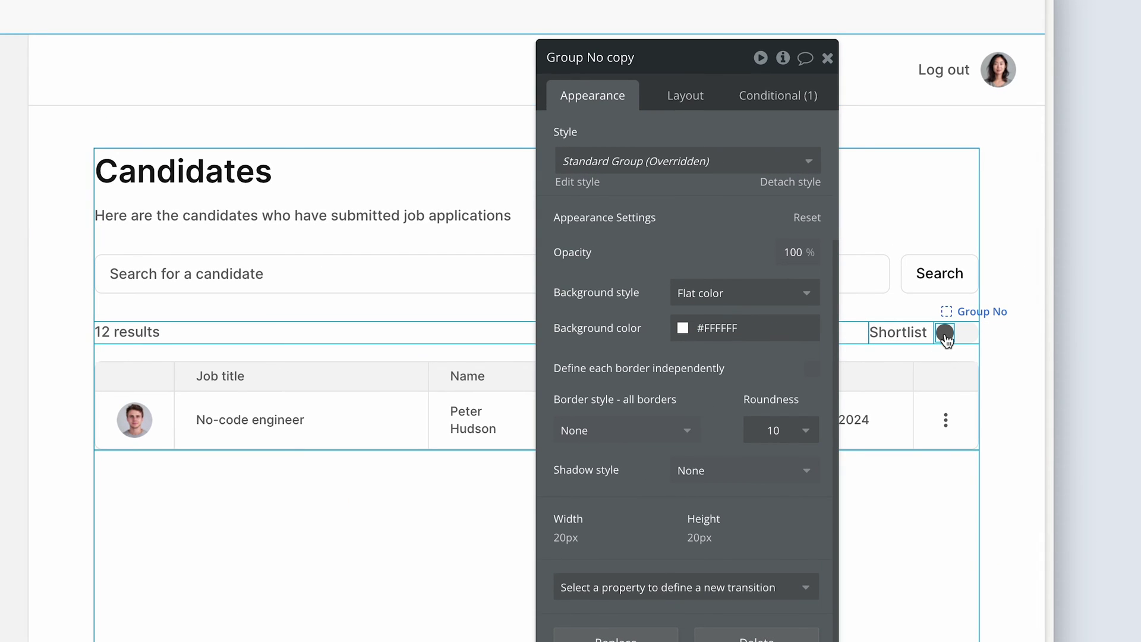
left_click(966, 334)
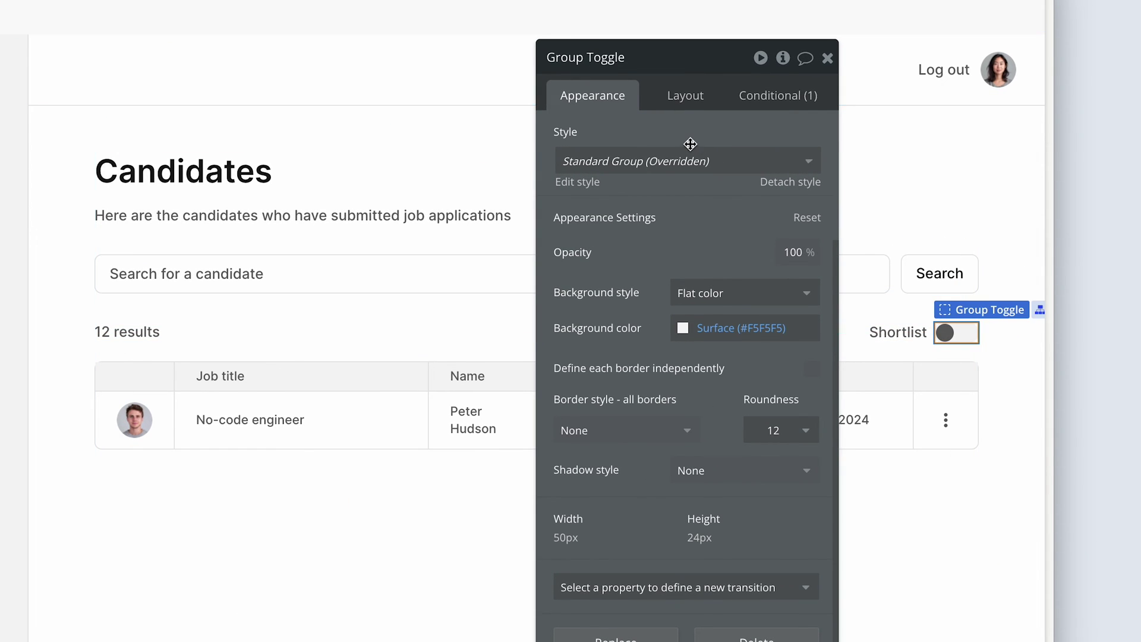
left_click(678, 100)
scroll(670, 174, "up", 1)
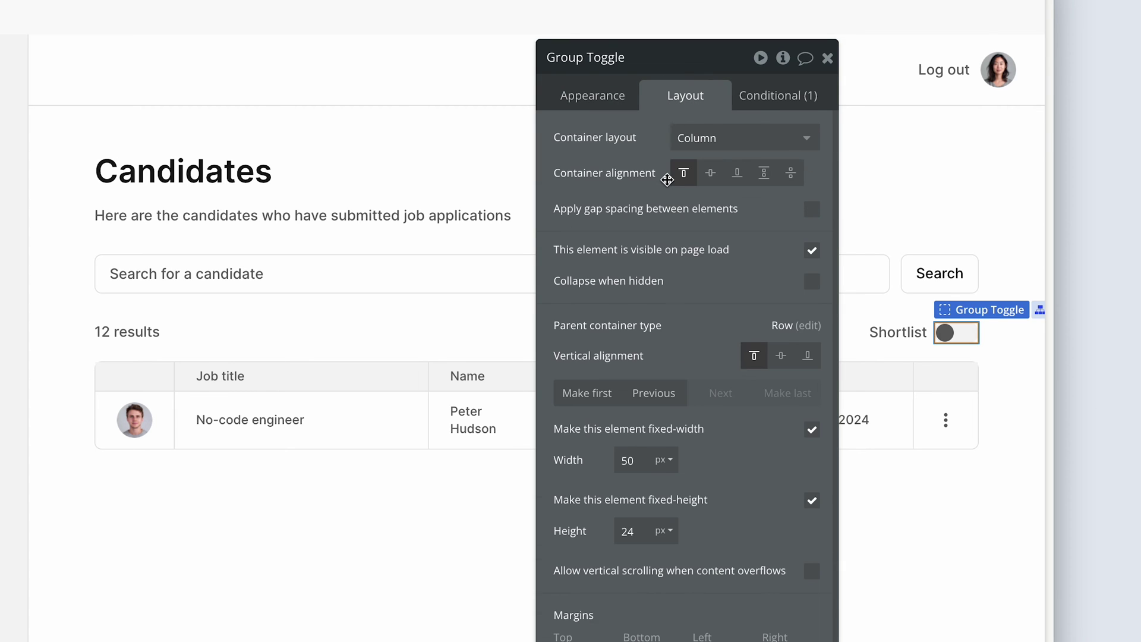
left_click(743, 145)
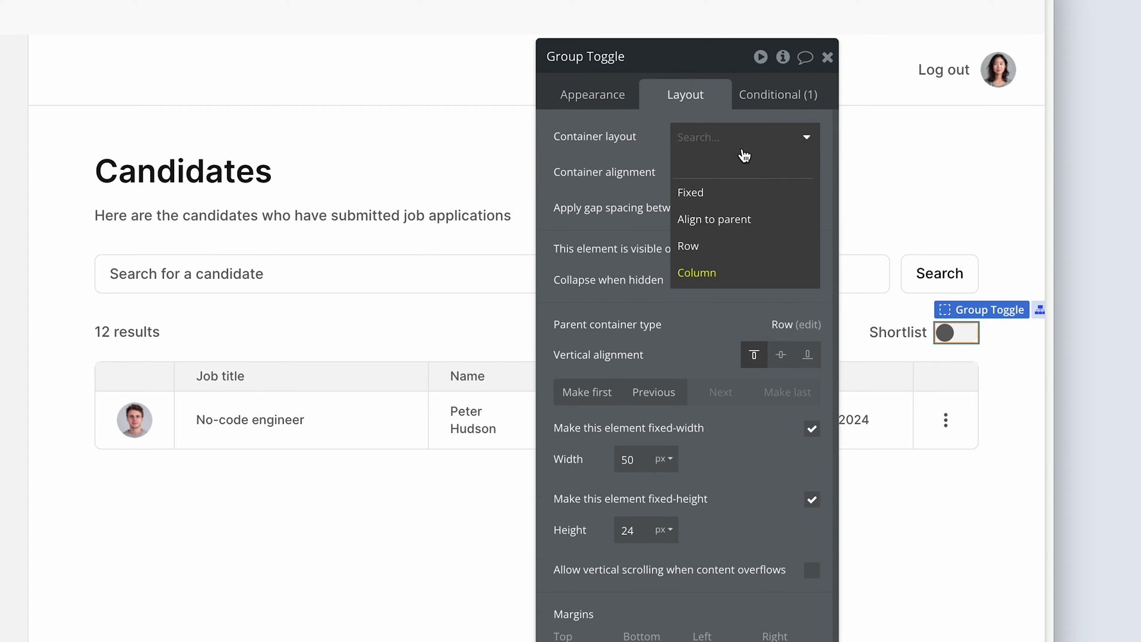
left_click(740, 246)
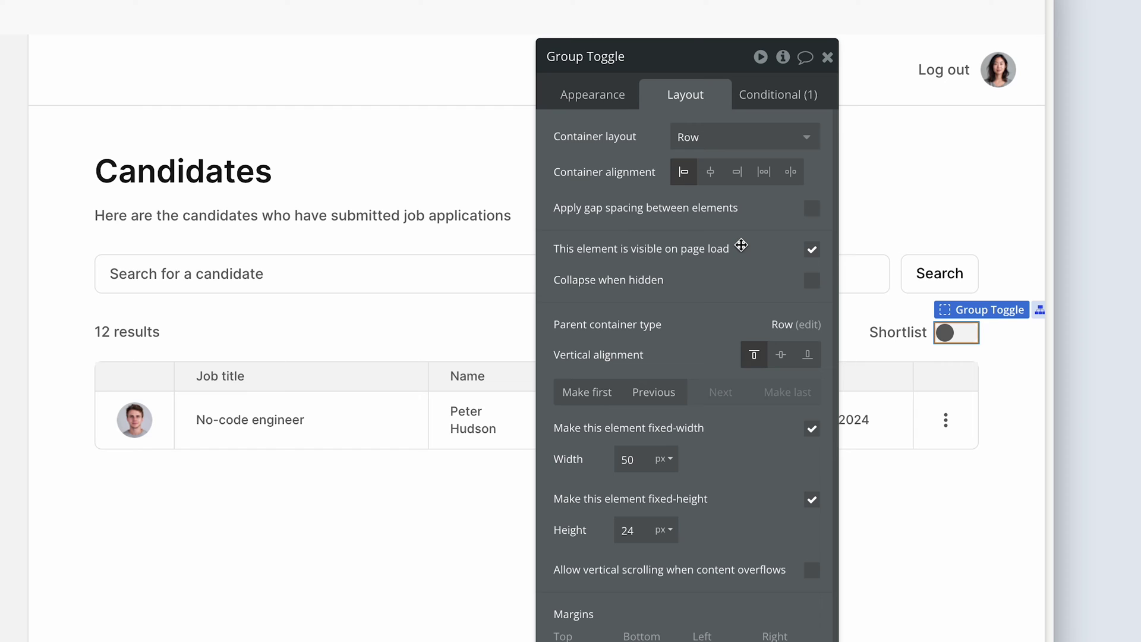
left_click(792, 175)
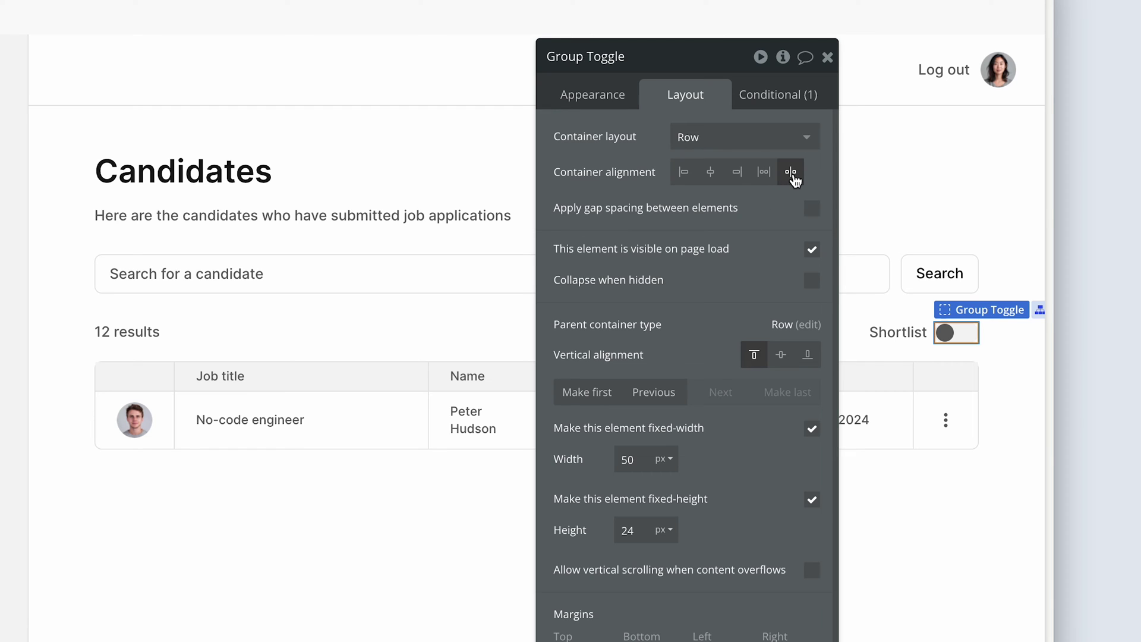
left_click(945, 334)
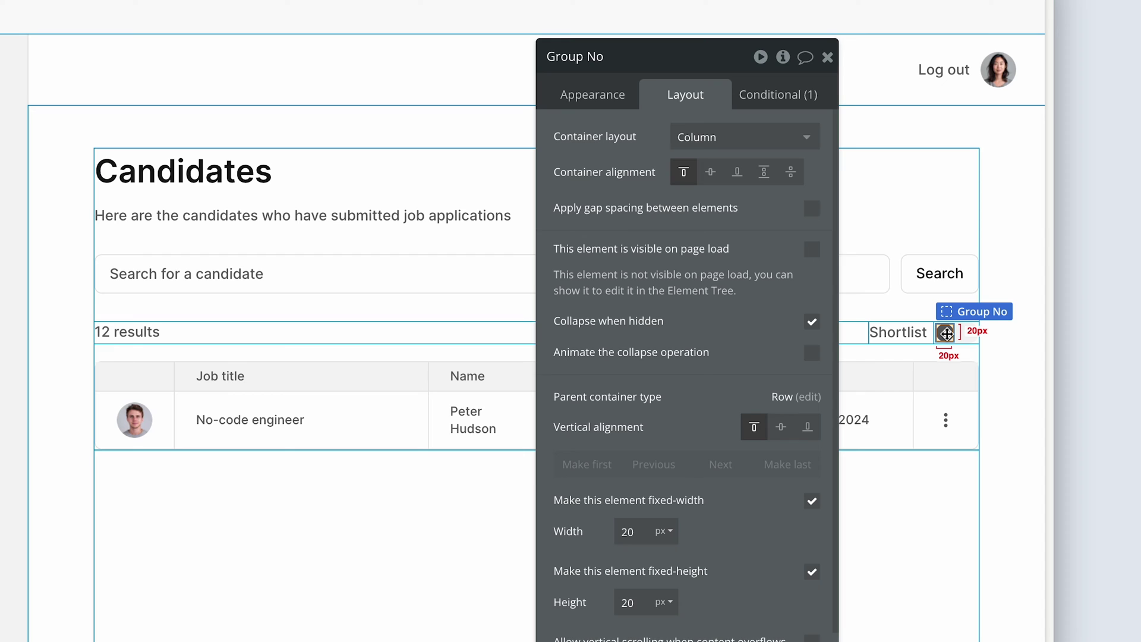
Duplicate Group No as Group Yes with a Success green background.
key("ctrl+d")
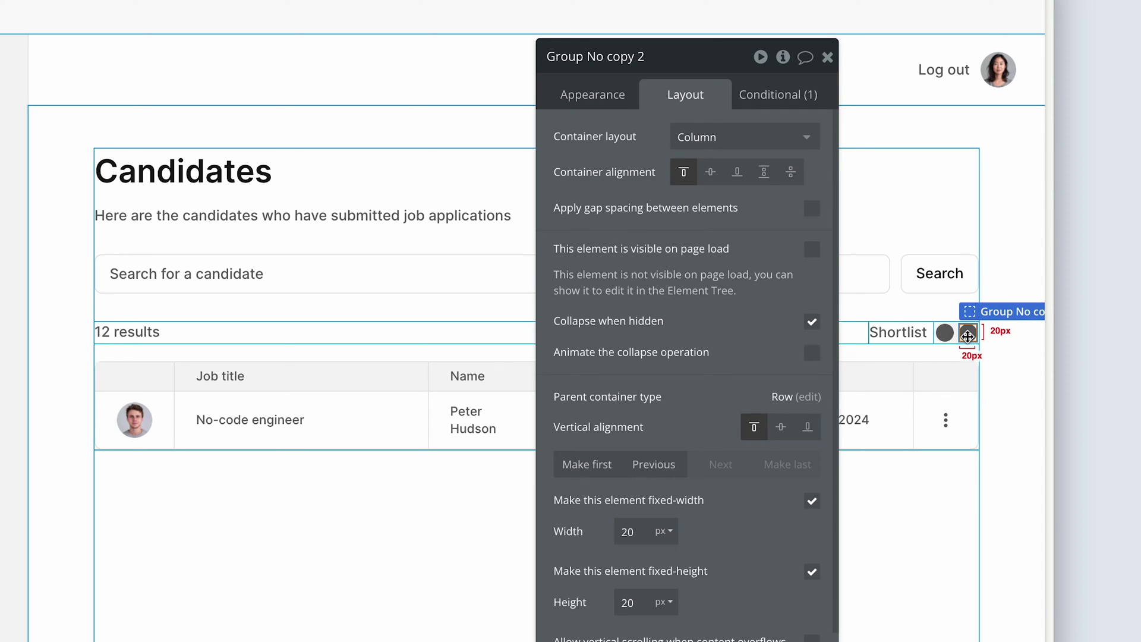
left_click(599, 99)
left_click(607, 52)
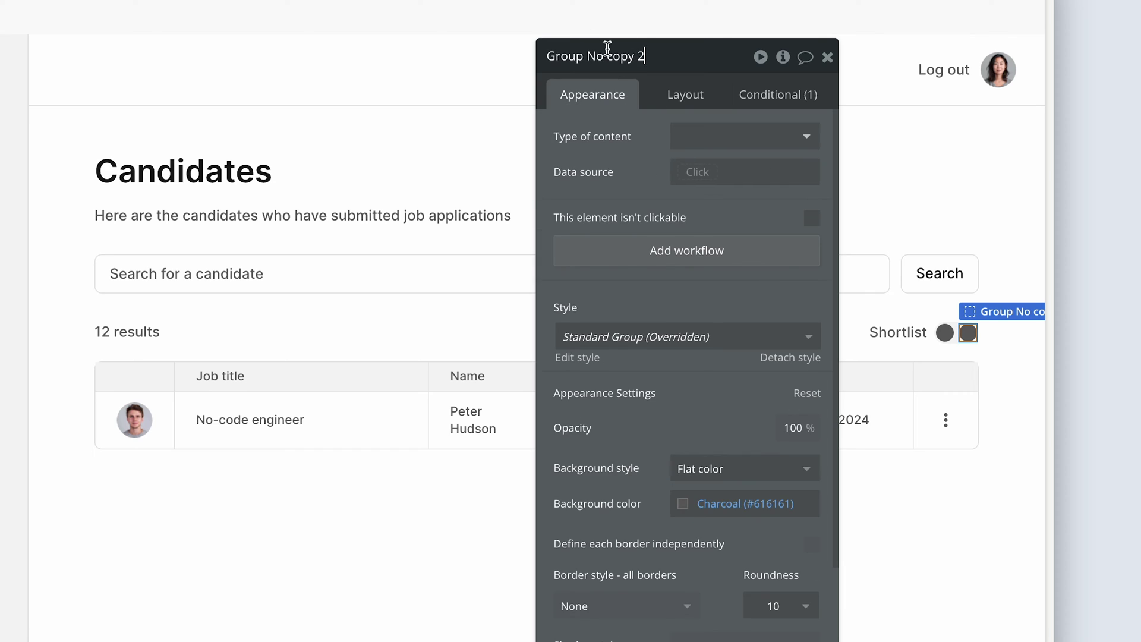
left_click_drag(587, 56, 678, 64)
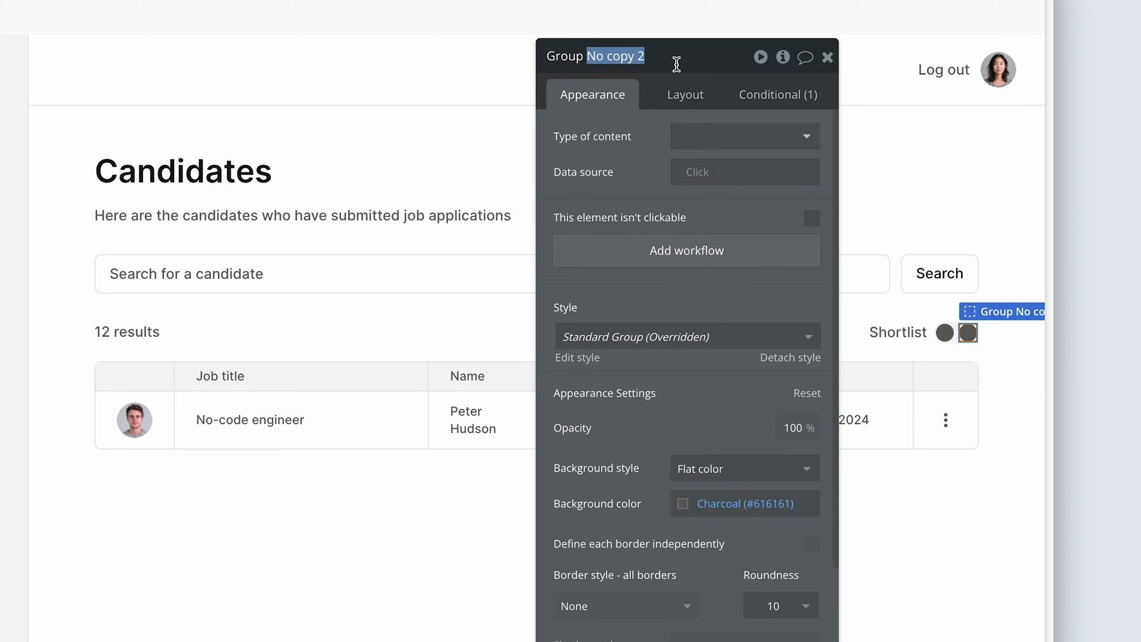
type("Yes")
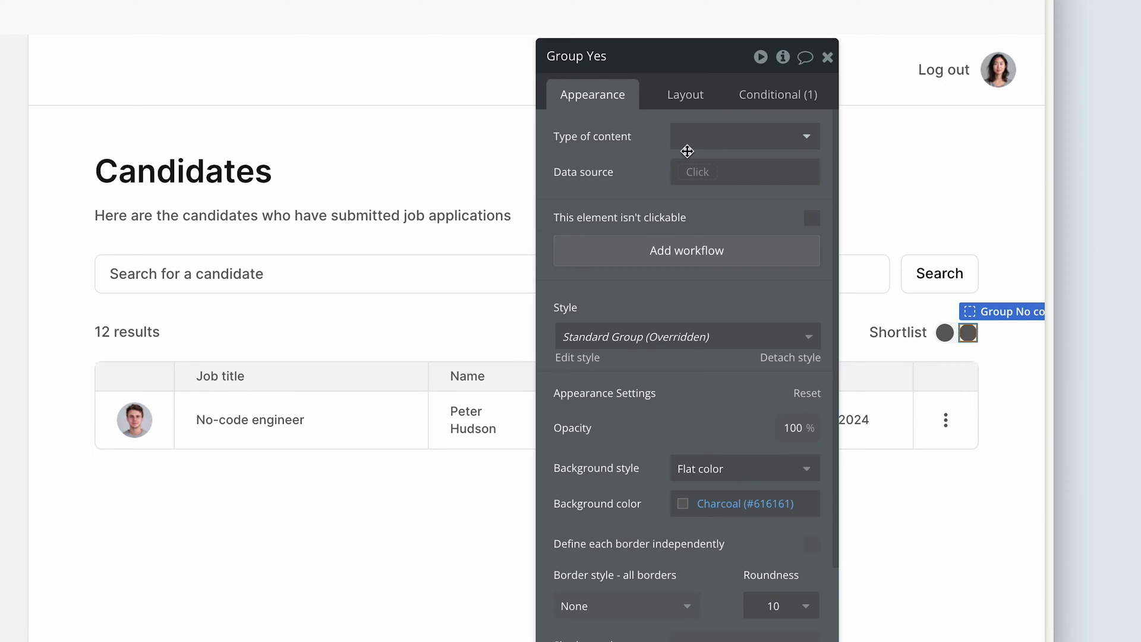
scroll(683, 150, "down", 3)
scroll(683, 178, "down", 1)
left_click(685, 281)
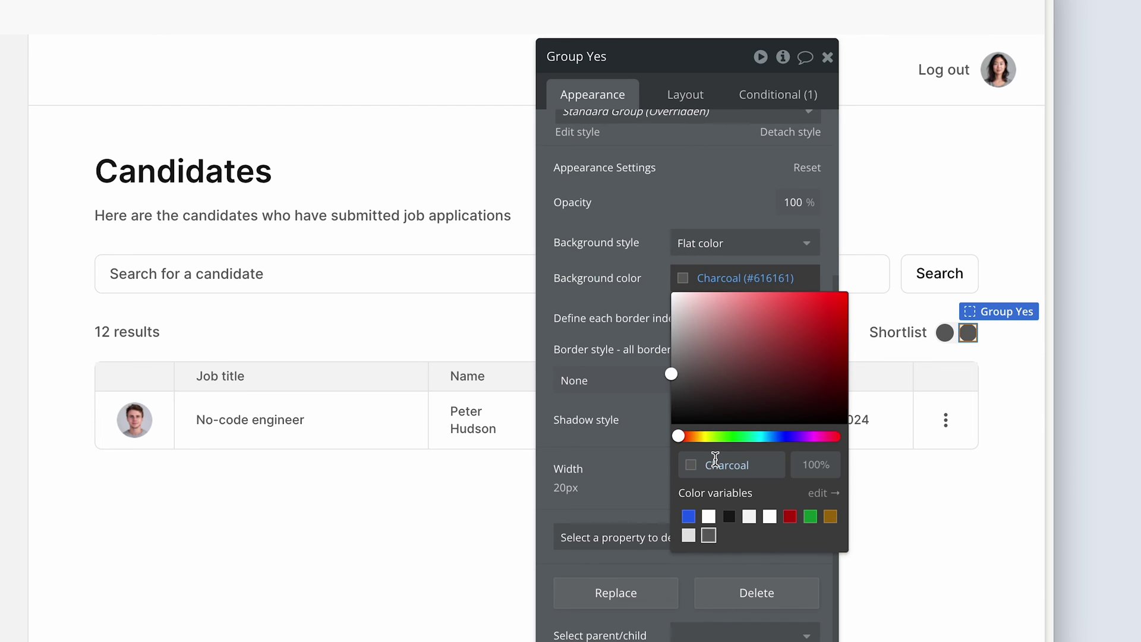
left_click(810, 517)
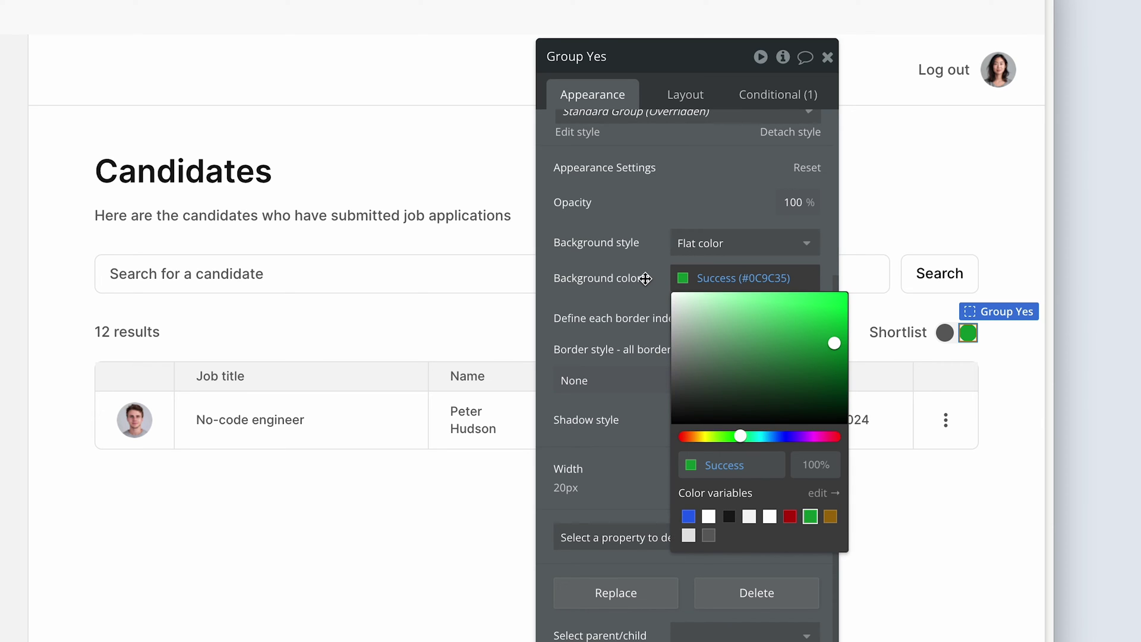
mouse_move(599, 279)
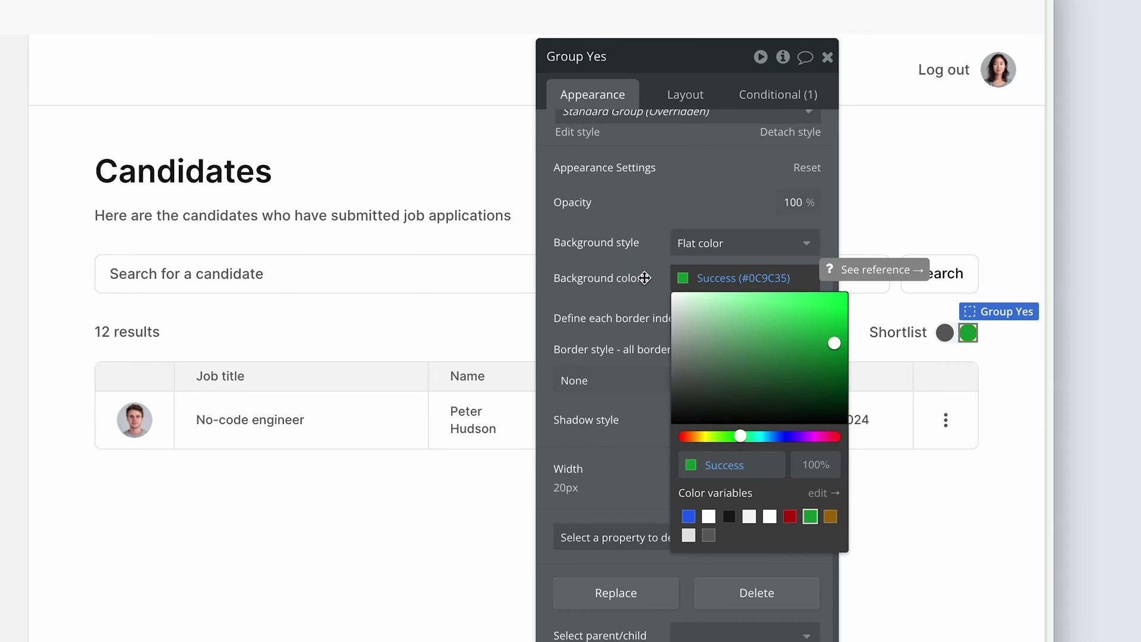
left_click(645, 277)
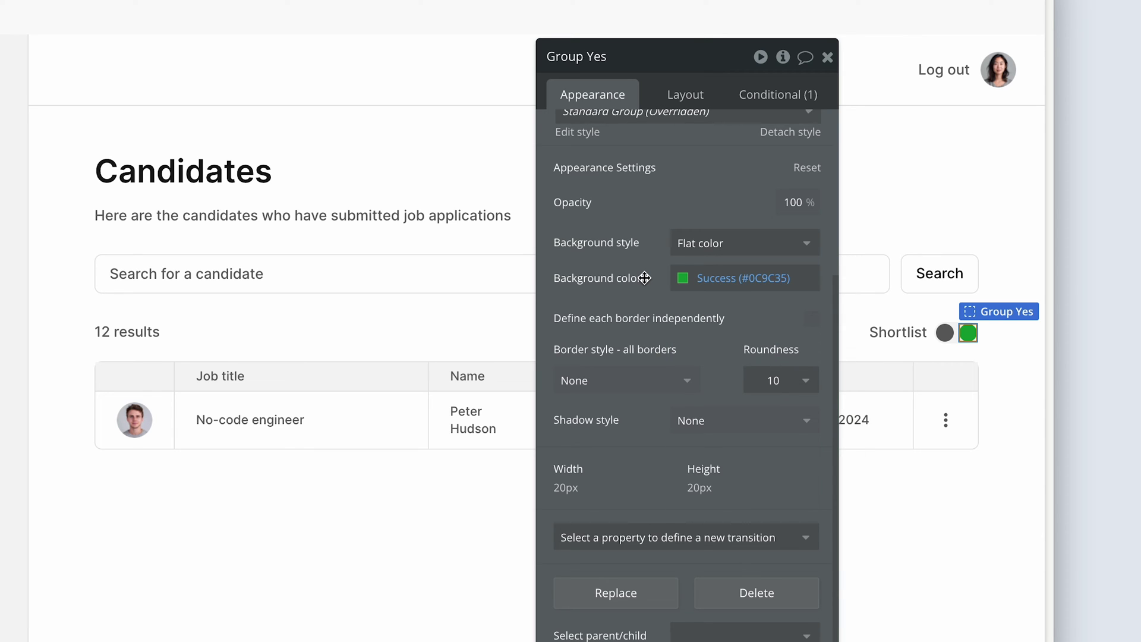
Change Group Yes's visibility condition to company's Toggle is yes.
left_click(771, 96)
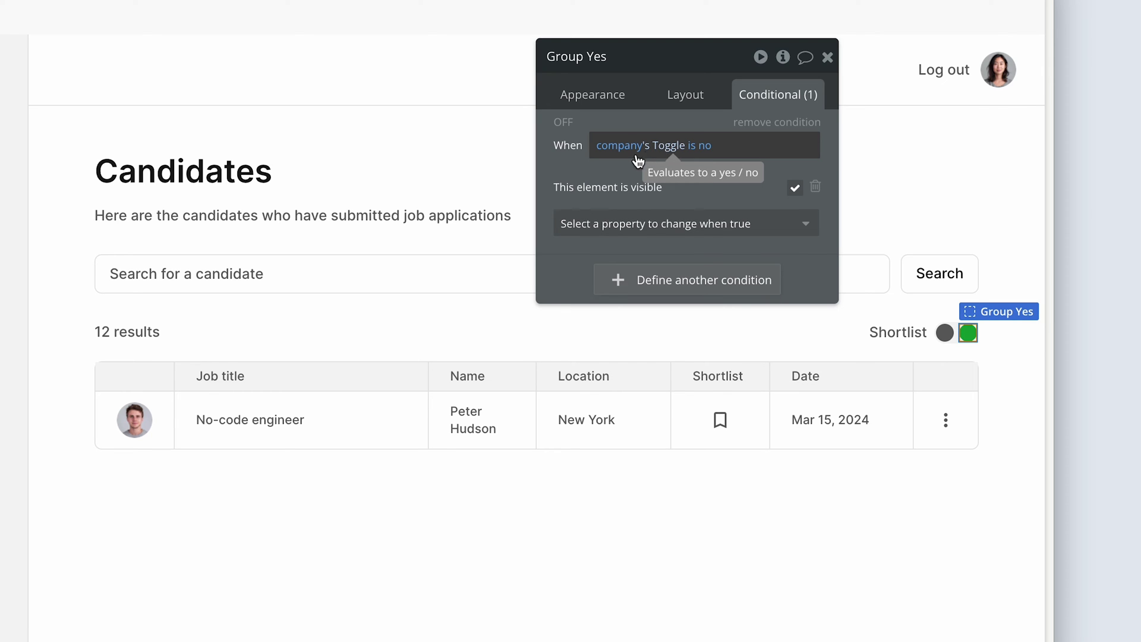
left_click(704, 146)
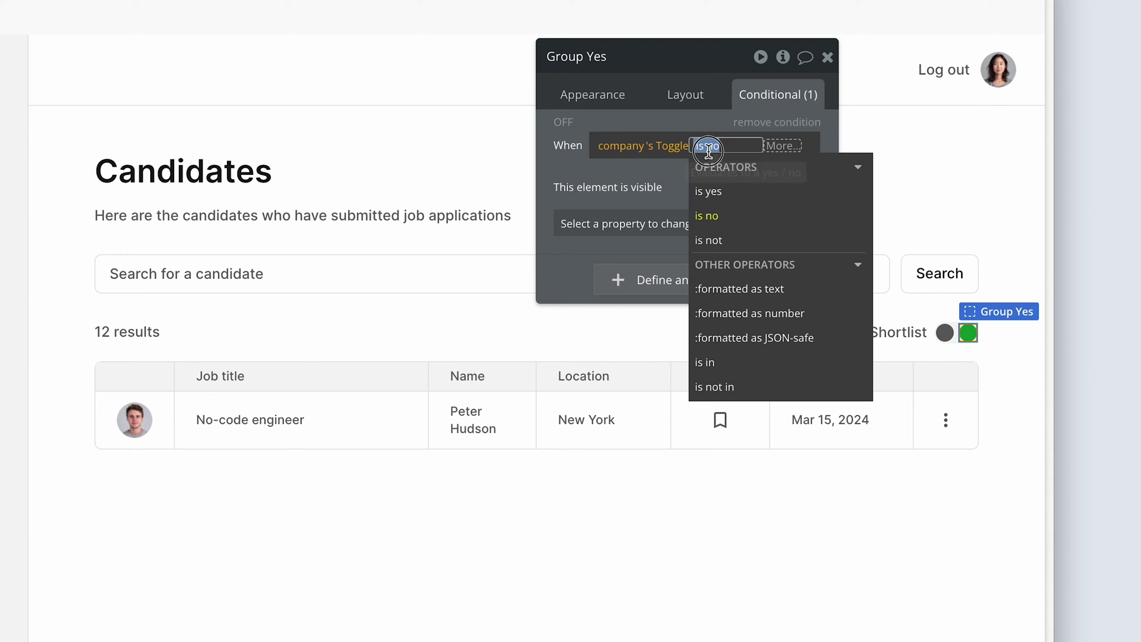
left_click(737, 193)
left_click(698, 189)
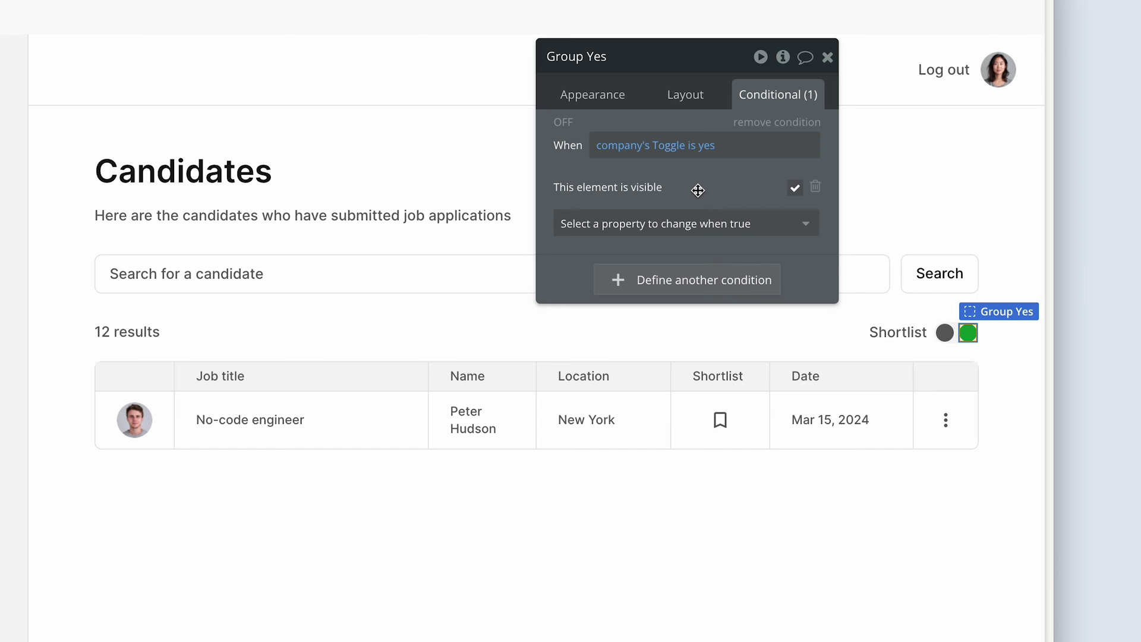
left_click(596, 107)
Give Group Toggle a solid 1 px outline in the Borders colour (#E5E5E5).
left_click_drag(613, 137, 591, 233)
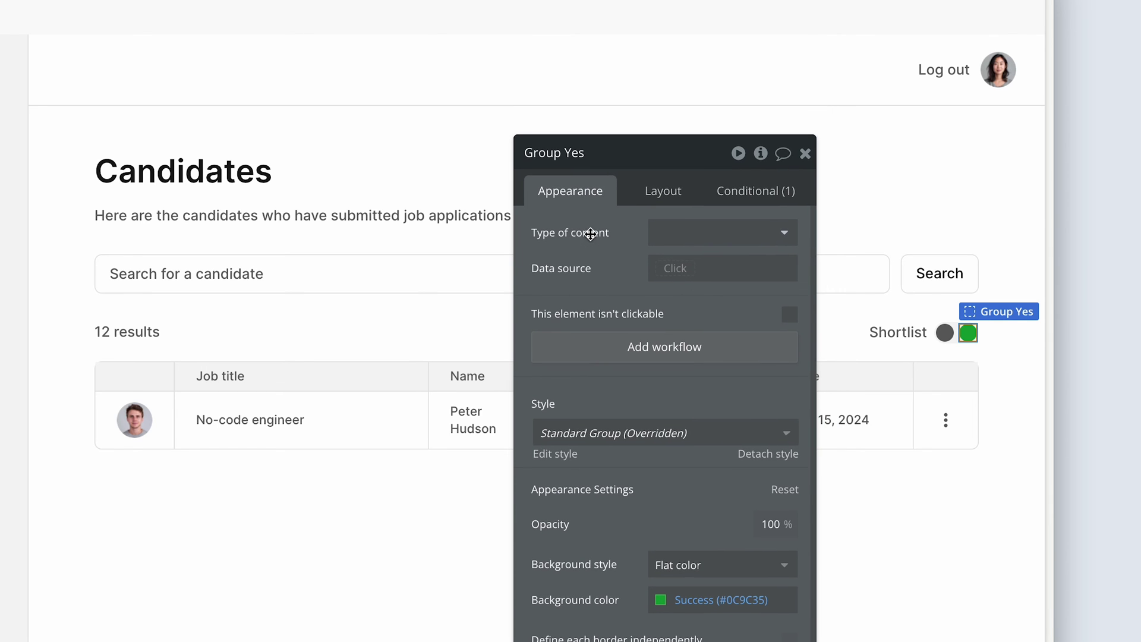
left_click(956, 341)
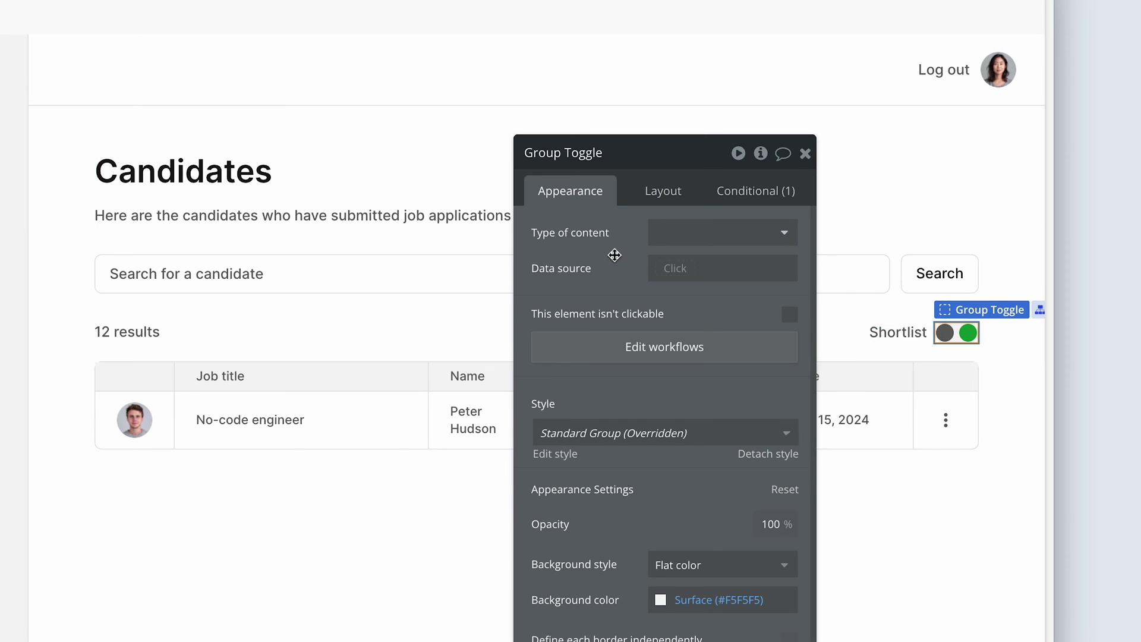
left_click_drag(612, 256, 584, 242)
scroll(580, 268, "down", 5)
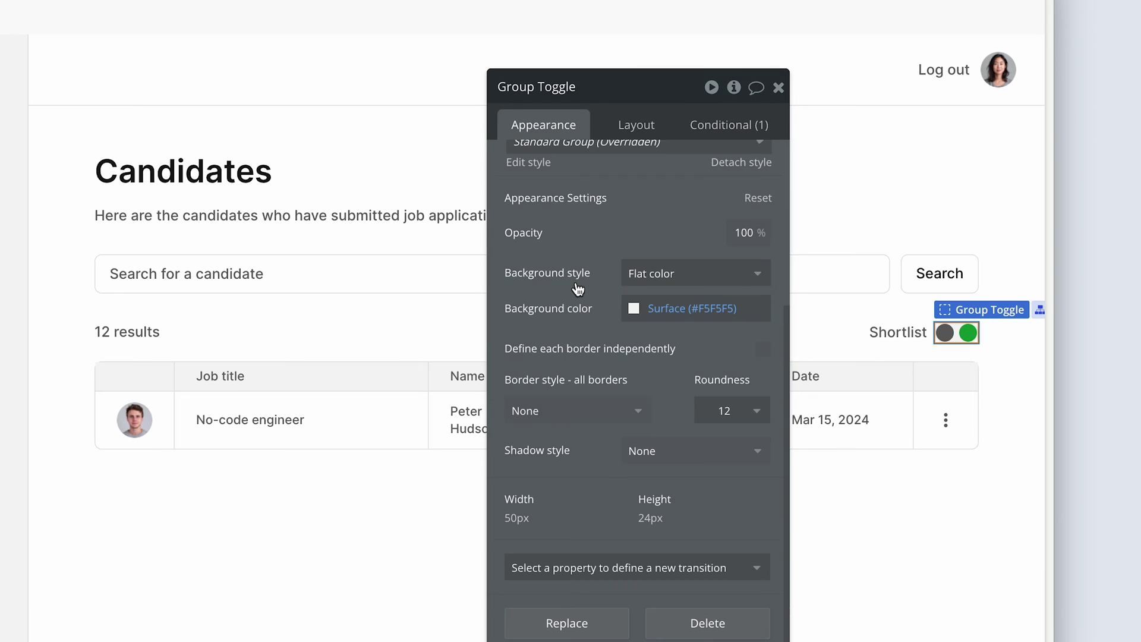
left_click(571, 411)
left_click(580, 493)
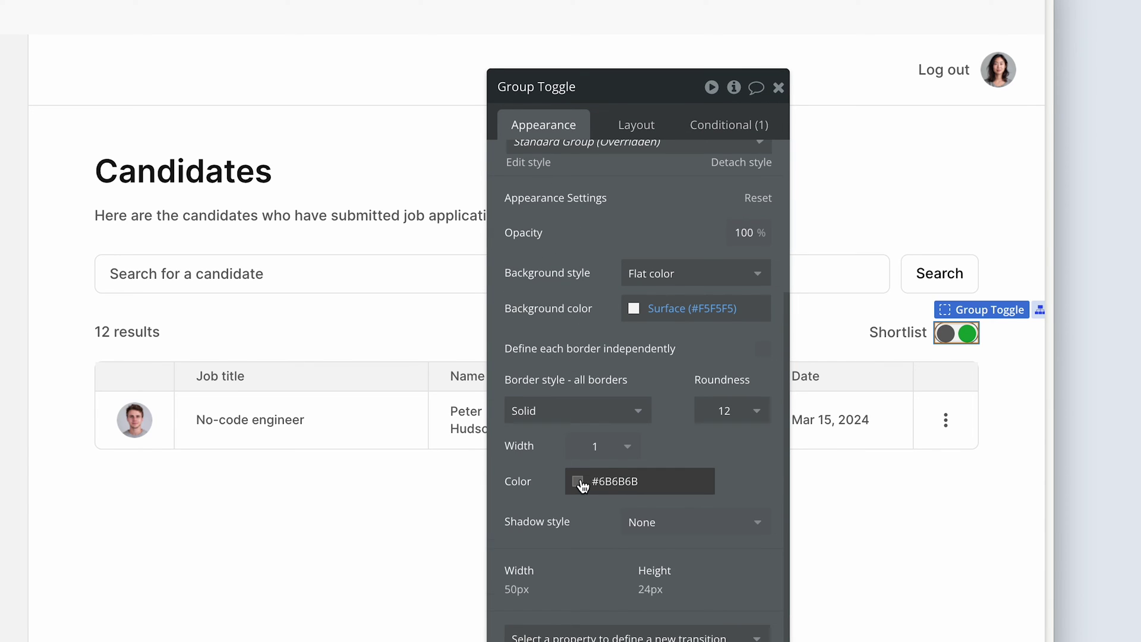
left_click(580, 483)
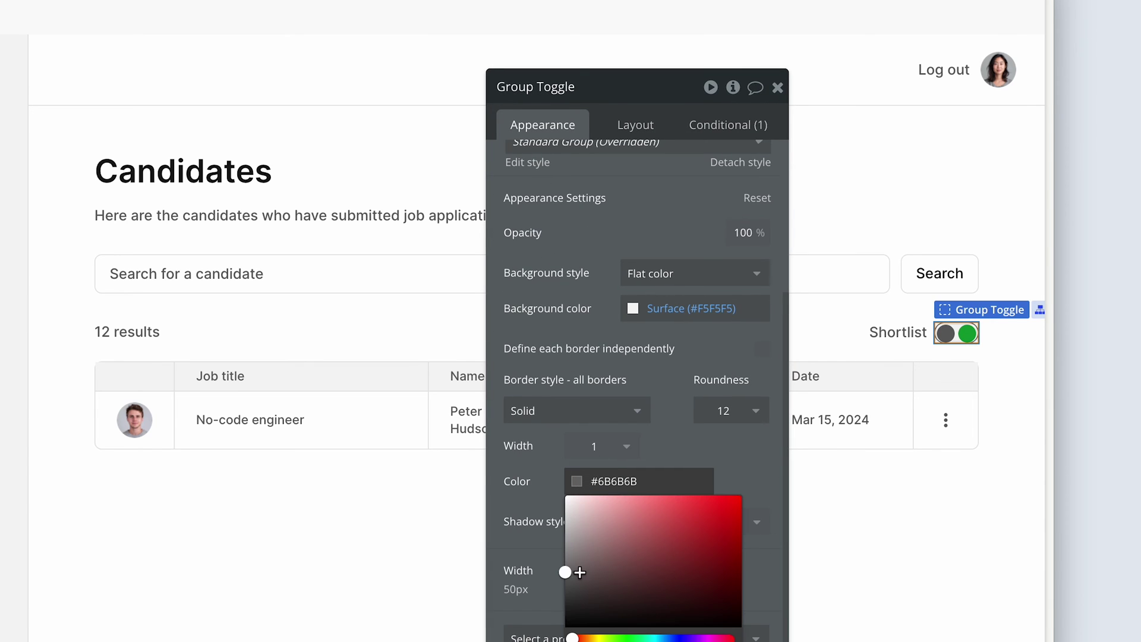
left_click(855, 492)
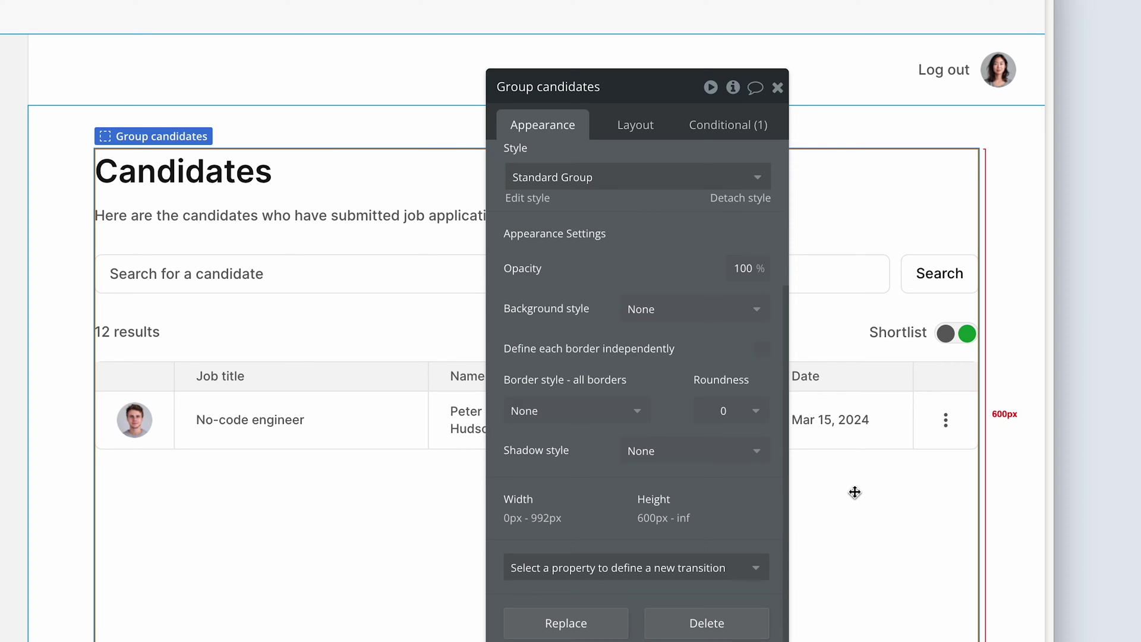
Select the grey Group No circle inside the toggle and show its layout settings.
left_click(959, 344)
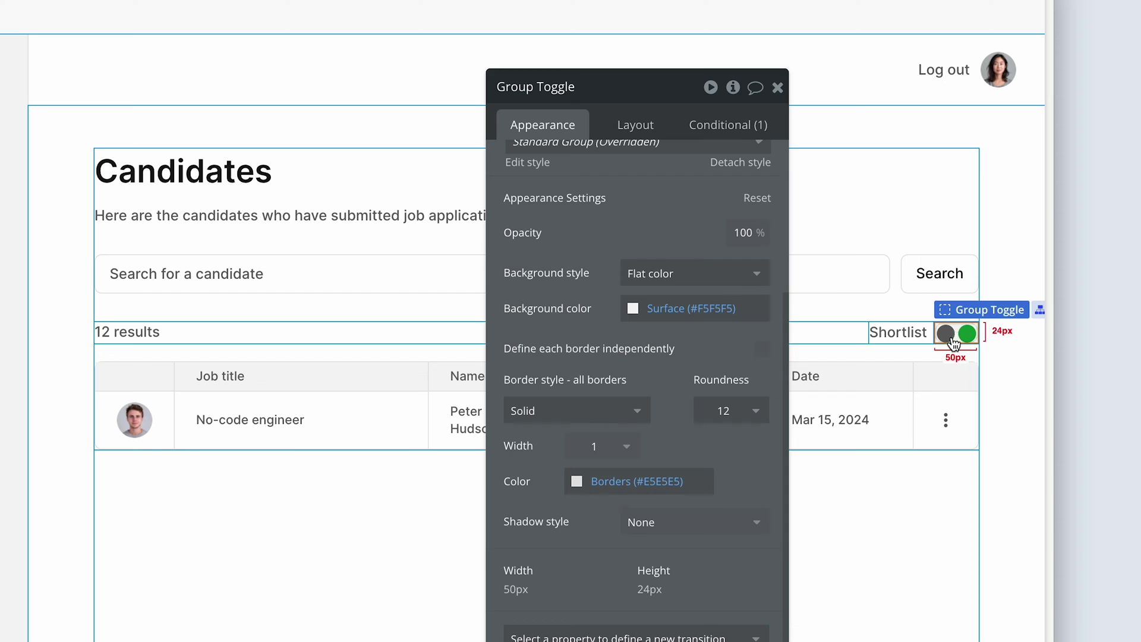
left_click(946, 334)
left_click(634, 124)
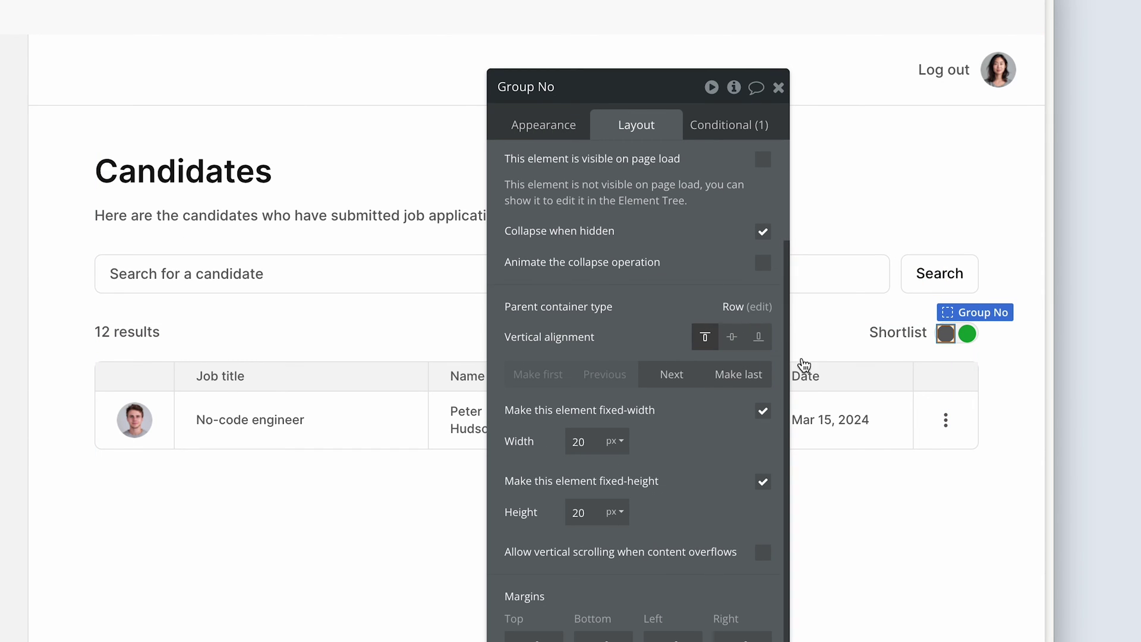
Give Group Toggle a fixed 50 by 26 px size.
left_click(968, 334)
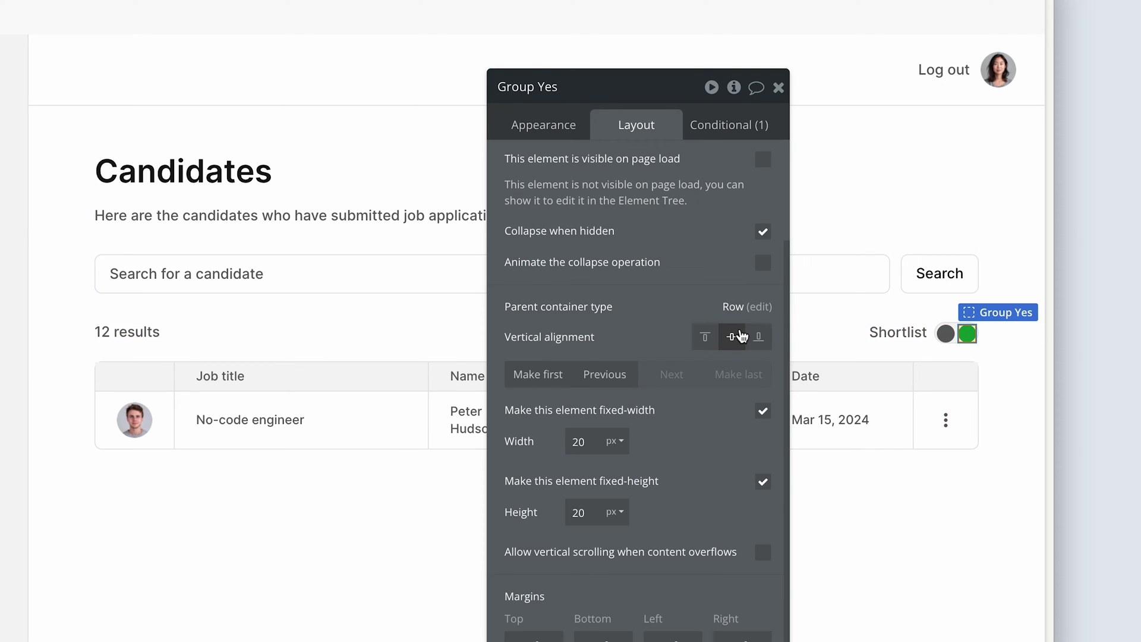
left_click(956, 351)
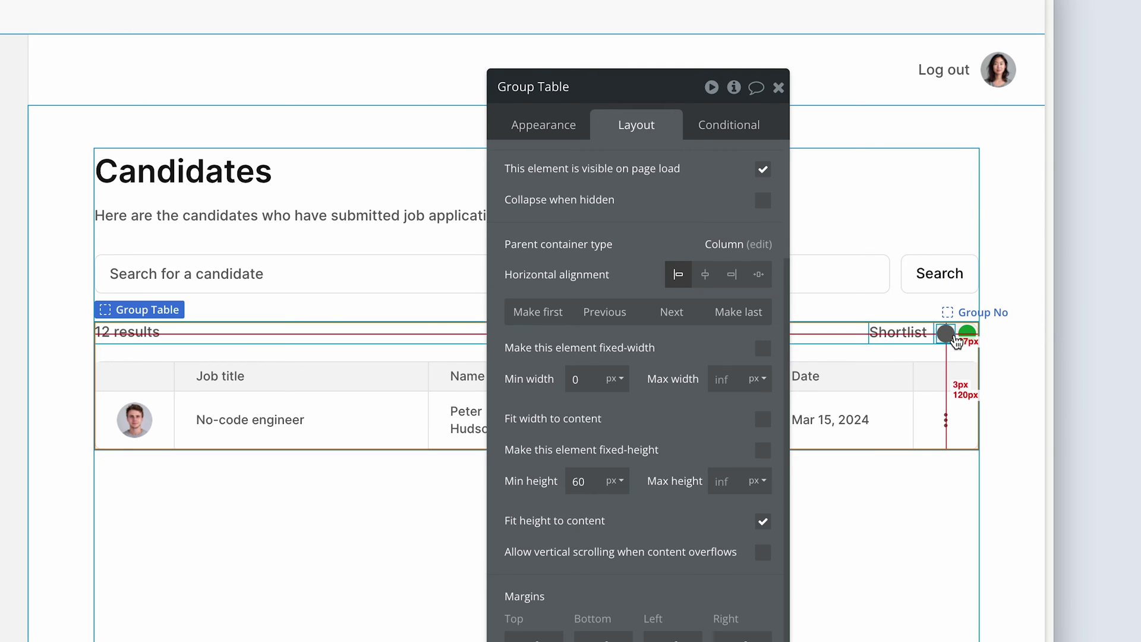
left_click(959, 343)
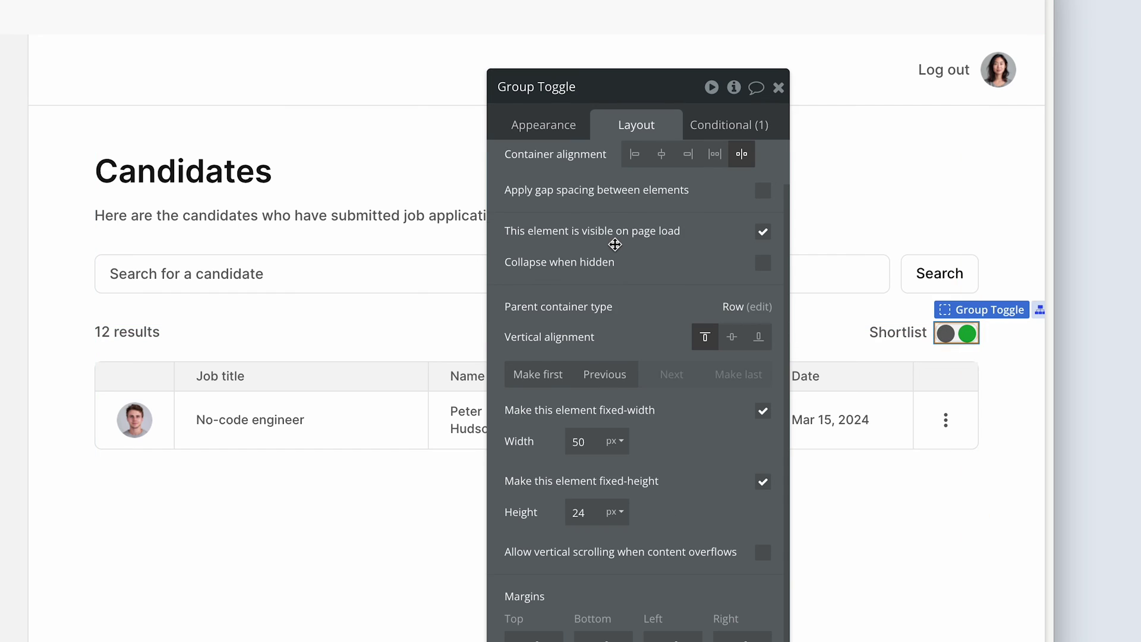
left_click_drag(580, 516, 605, 523)
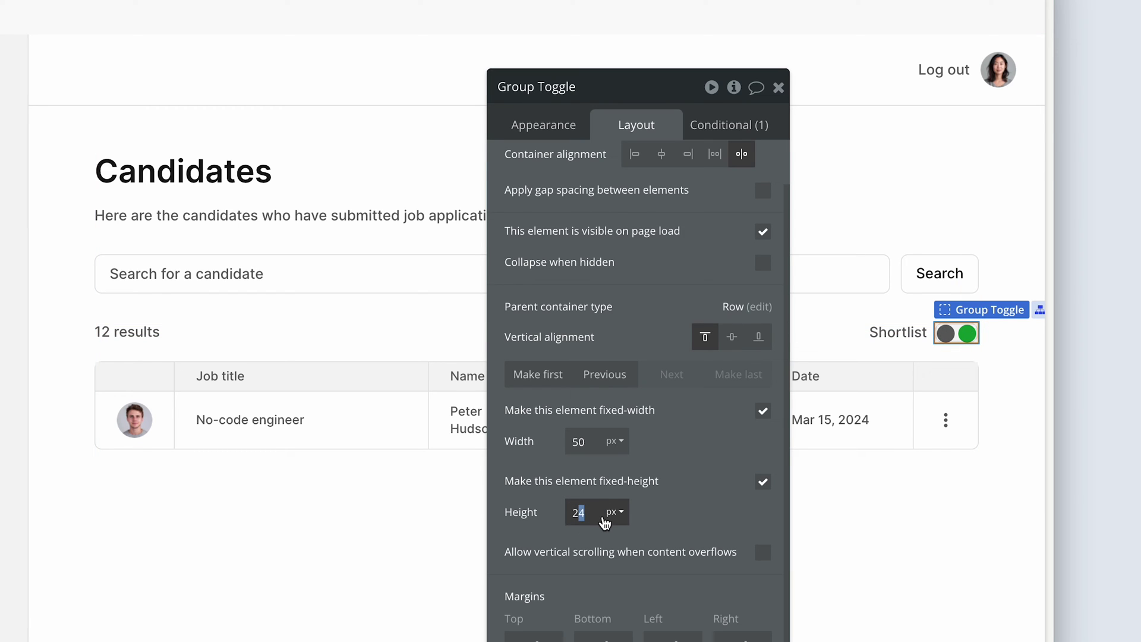
type("6")
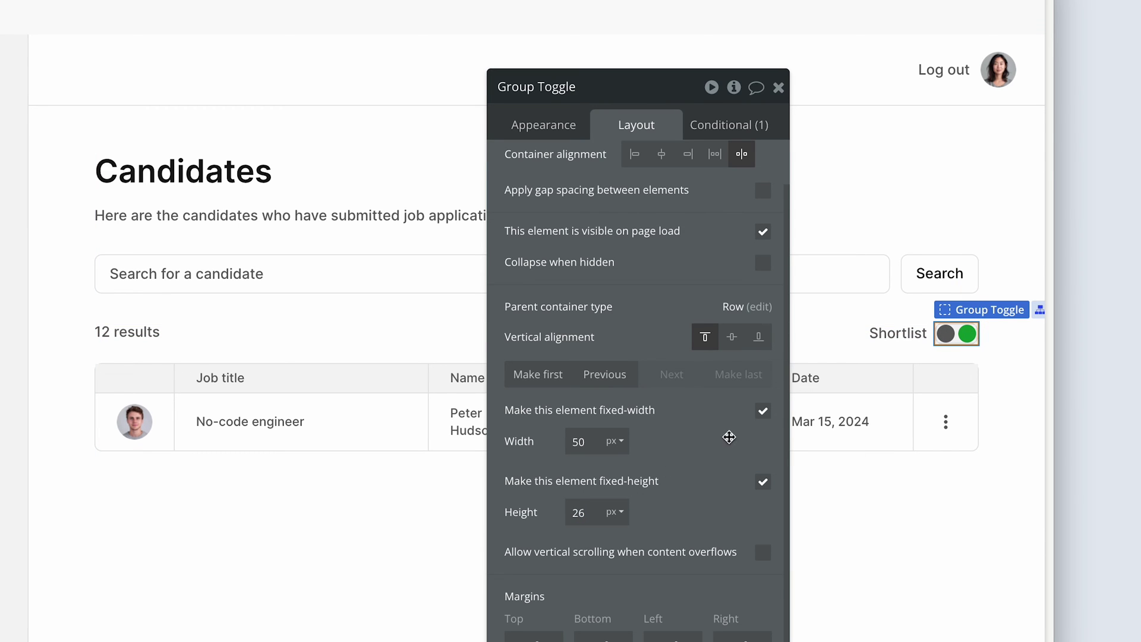
Click through the main container, toggle and handle groups, ending on Group Table.
left_click(966, 357)
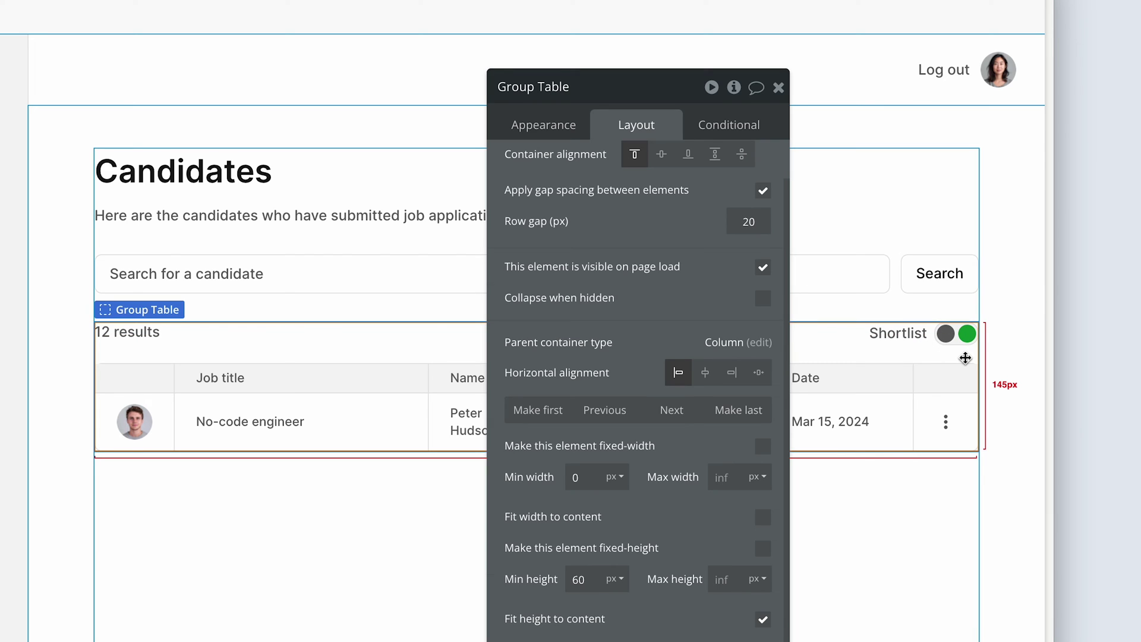
left_click(993, 329)
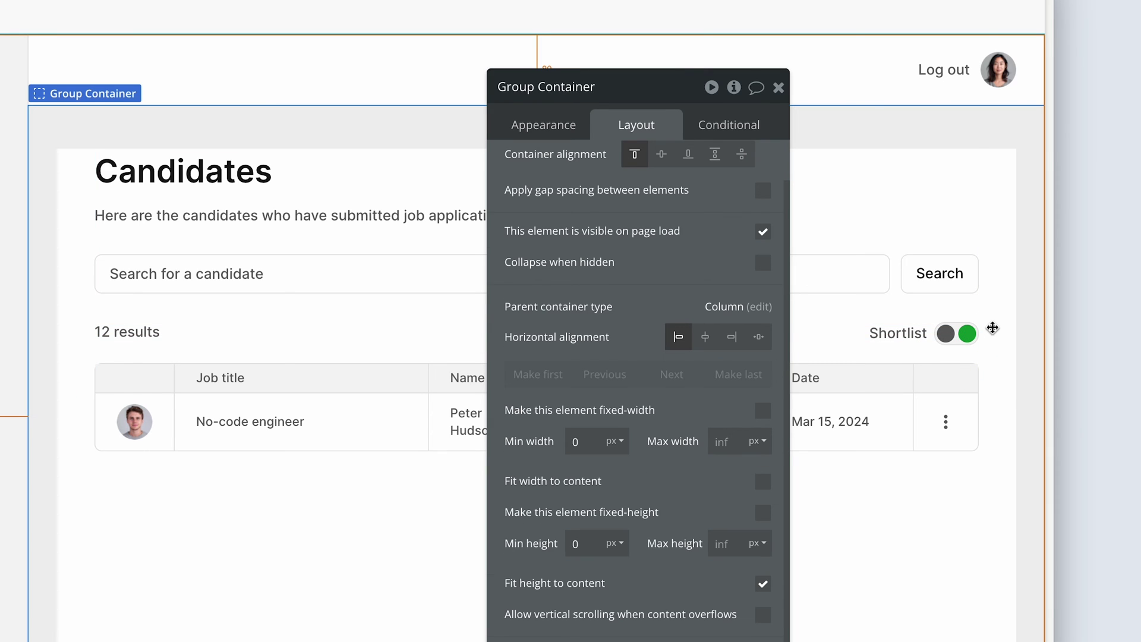
left_click(957, 344)
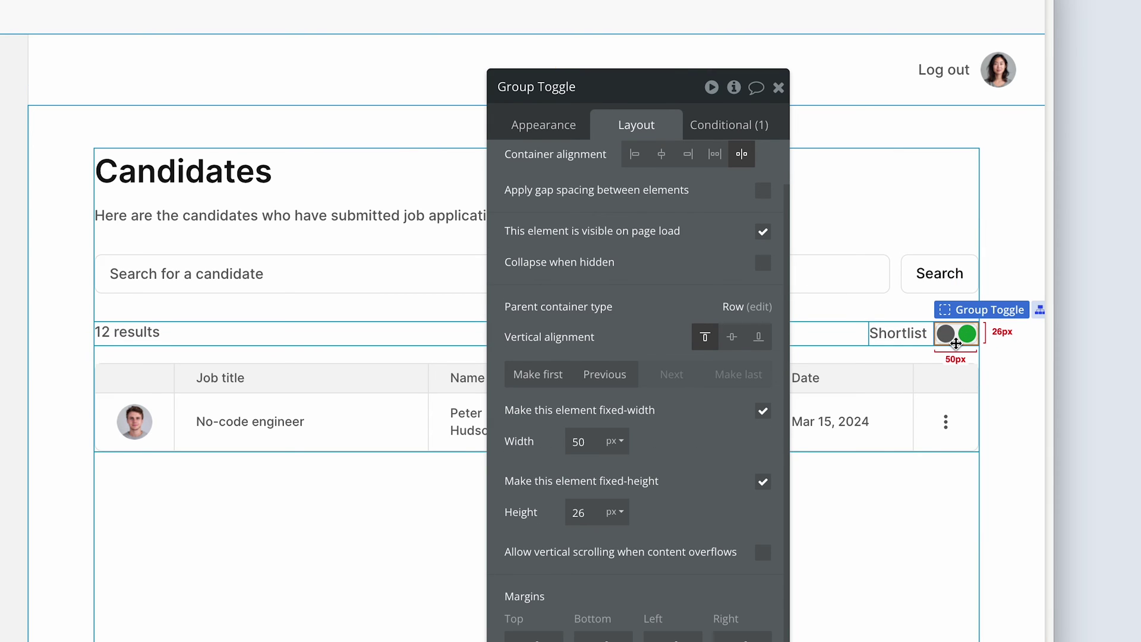
left_click(947, 336)
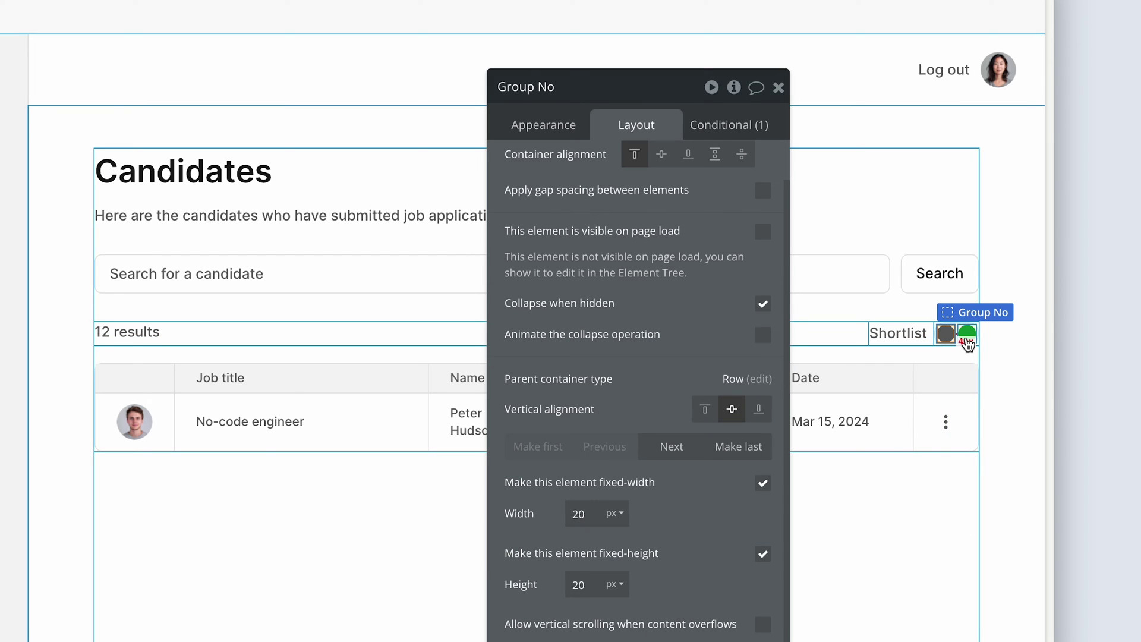
left_click(966, 343)
left_click(946, 334)
left_click(946, 362)
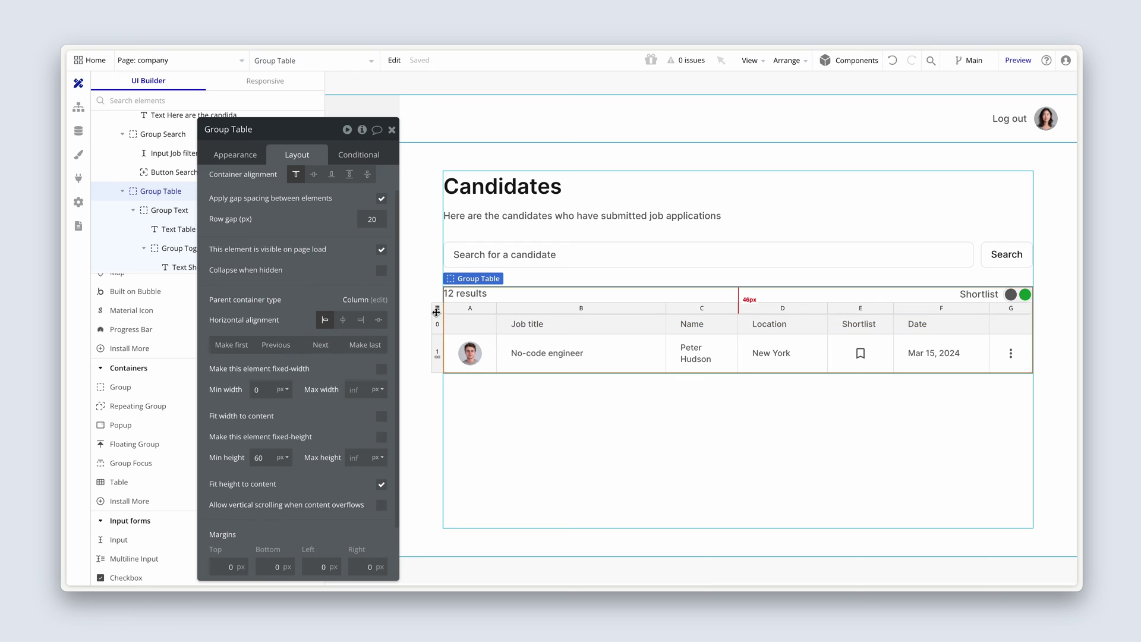
Open Table jobs' Search for Applications data source.
left_click(437, 308)
left_click_drag(437, 307, 528, 343)
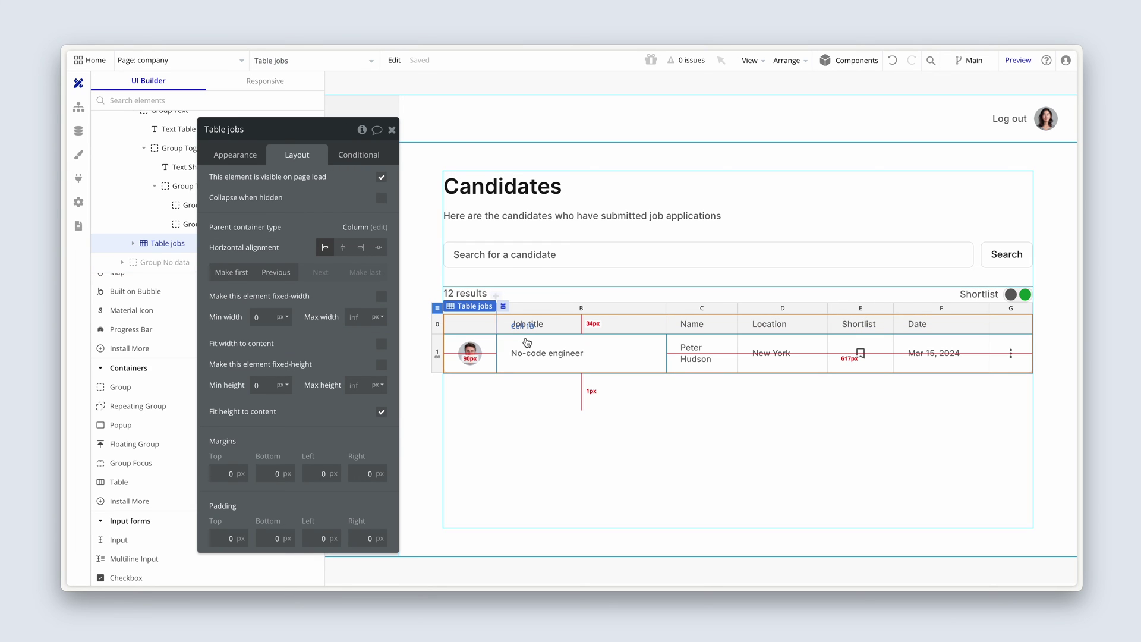
left_click(236, 154)
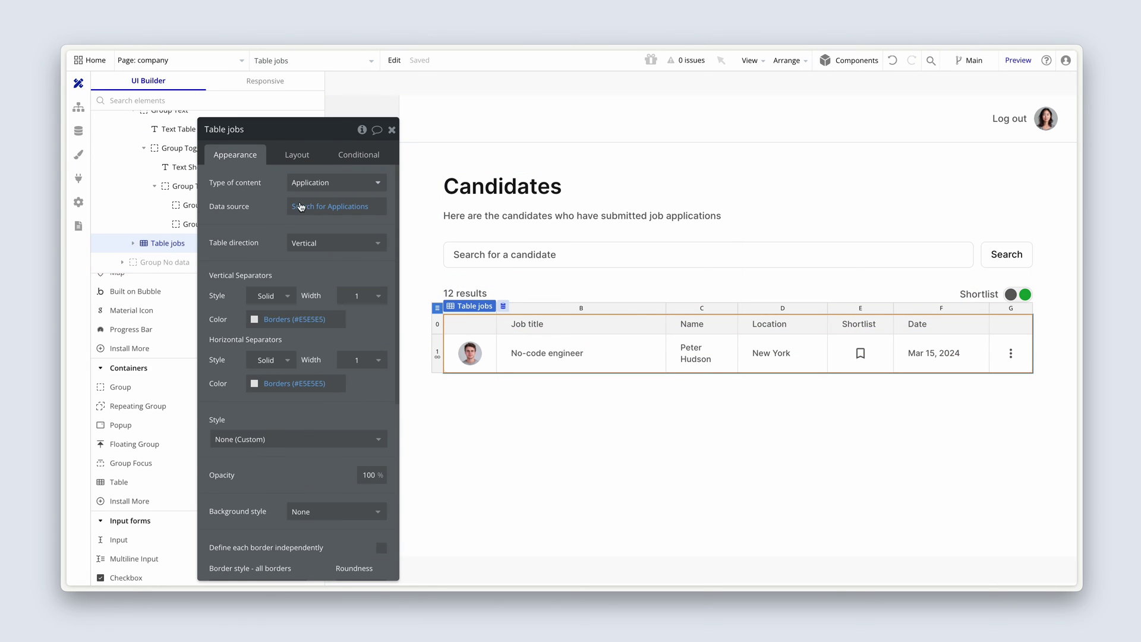
left_click(339, 212)
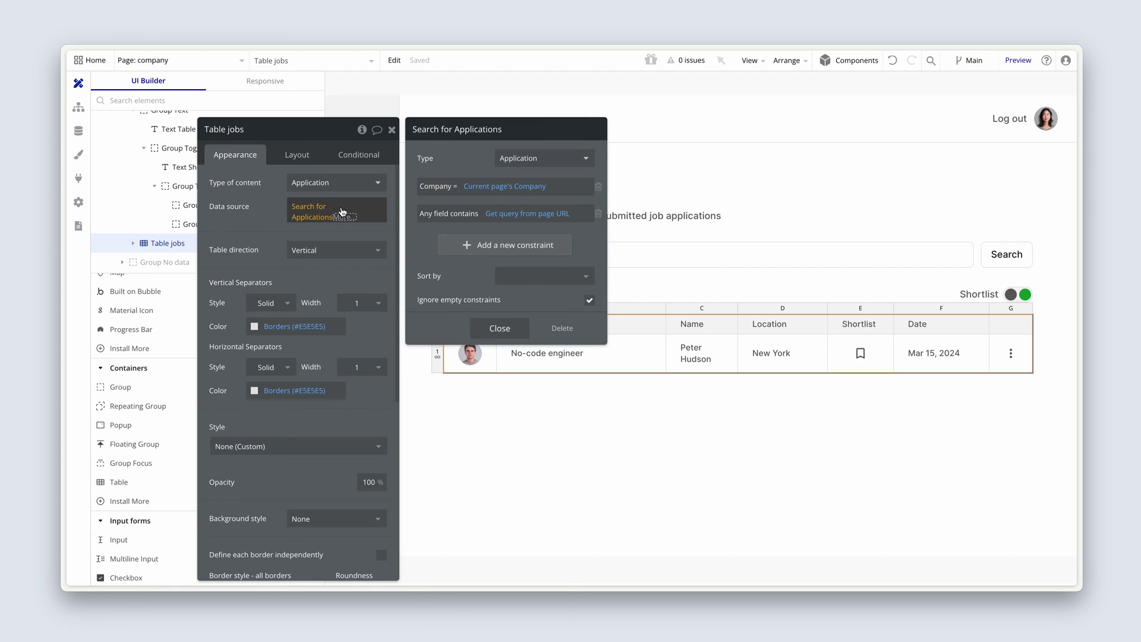
Add the search constraint Shortlisted = company's Toggle.
left_click(455, 245)
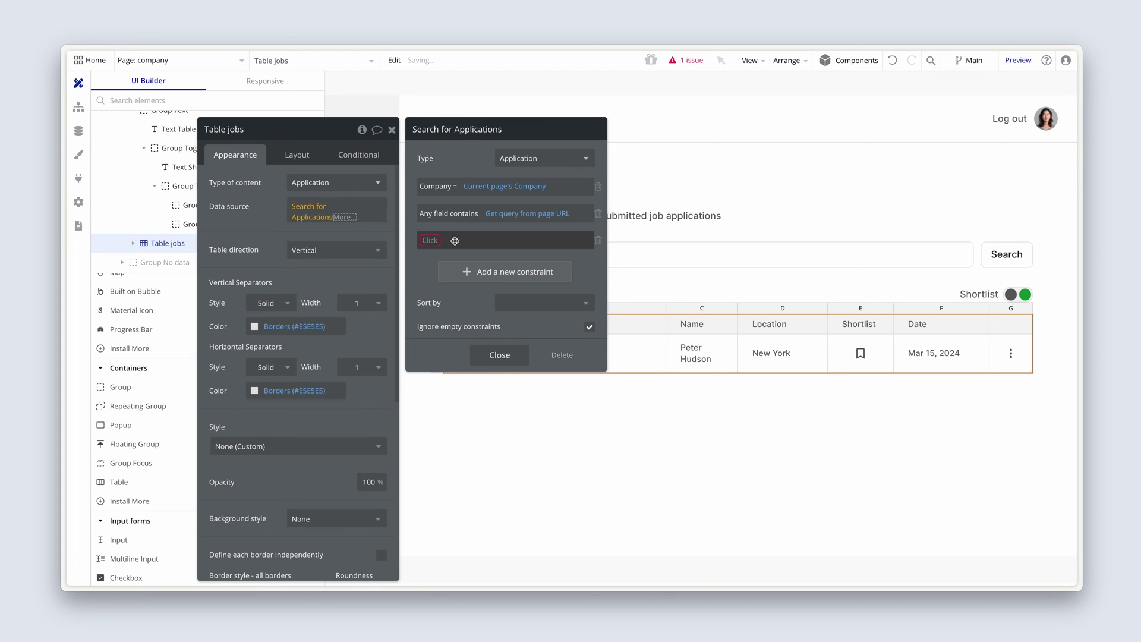
left_click(434, 239)
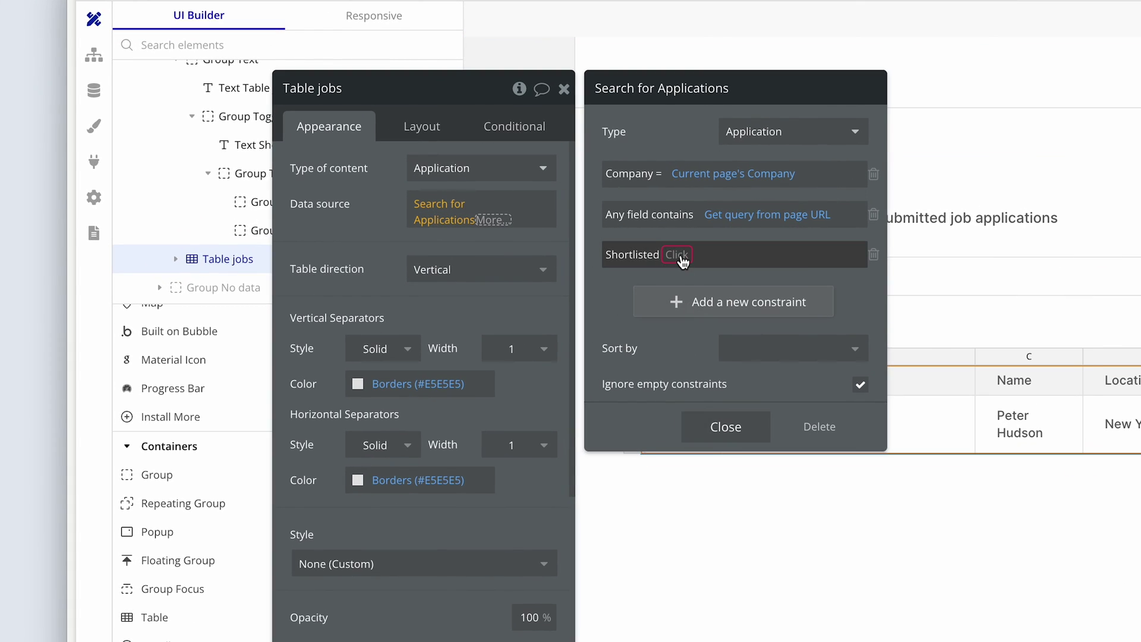
left_click(683, 255)
left_click(694, 280)
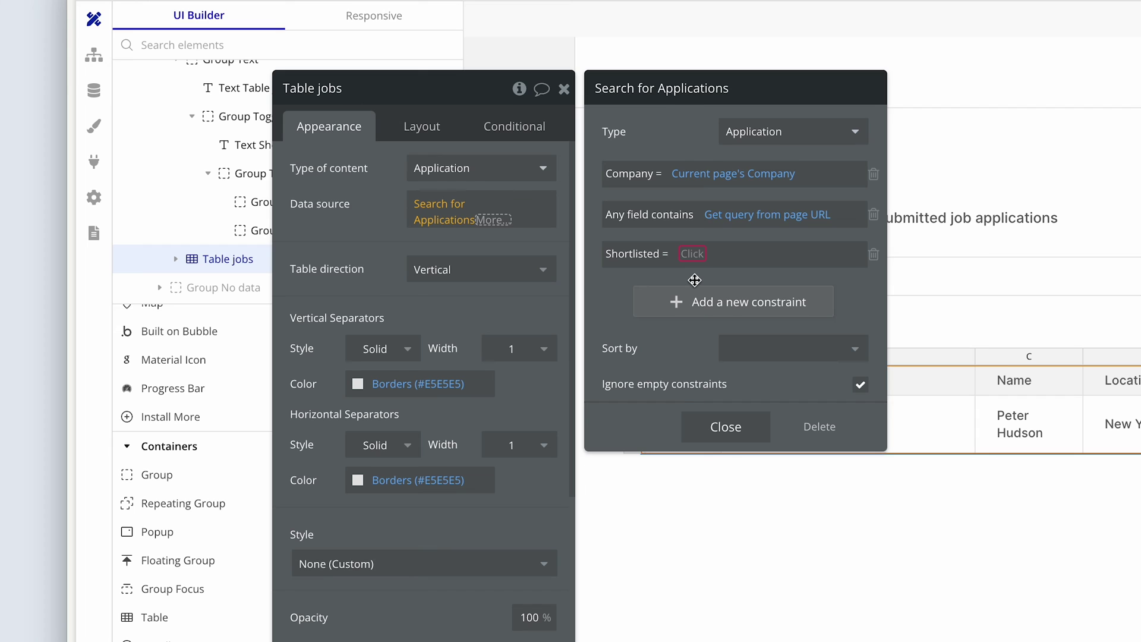
left_click(692, 255)
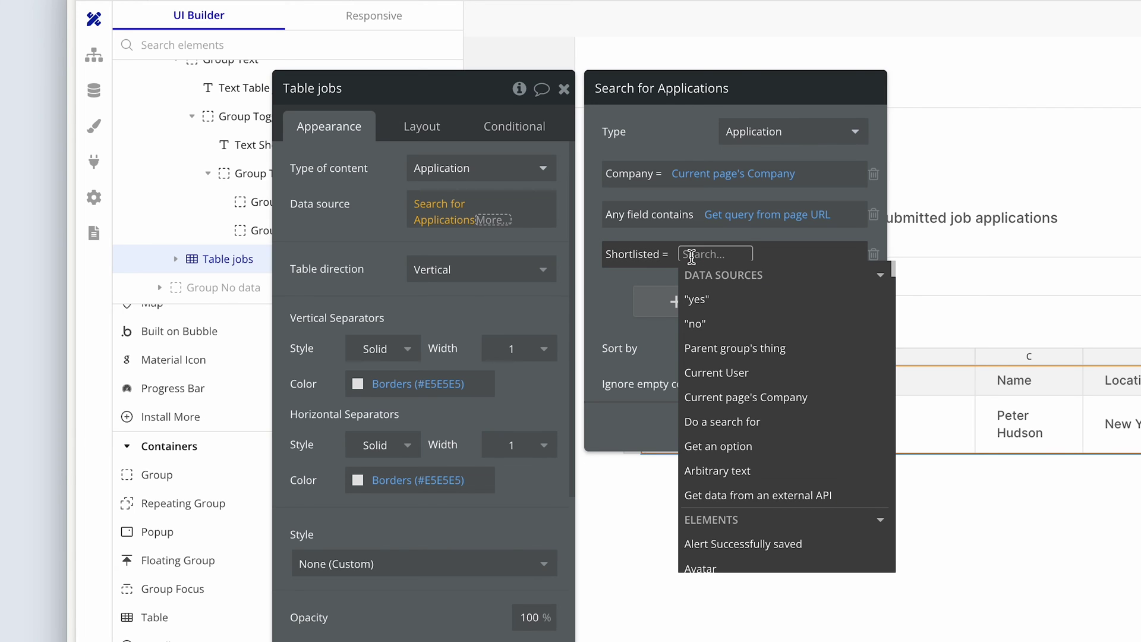
type("com")
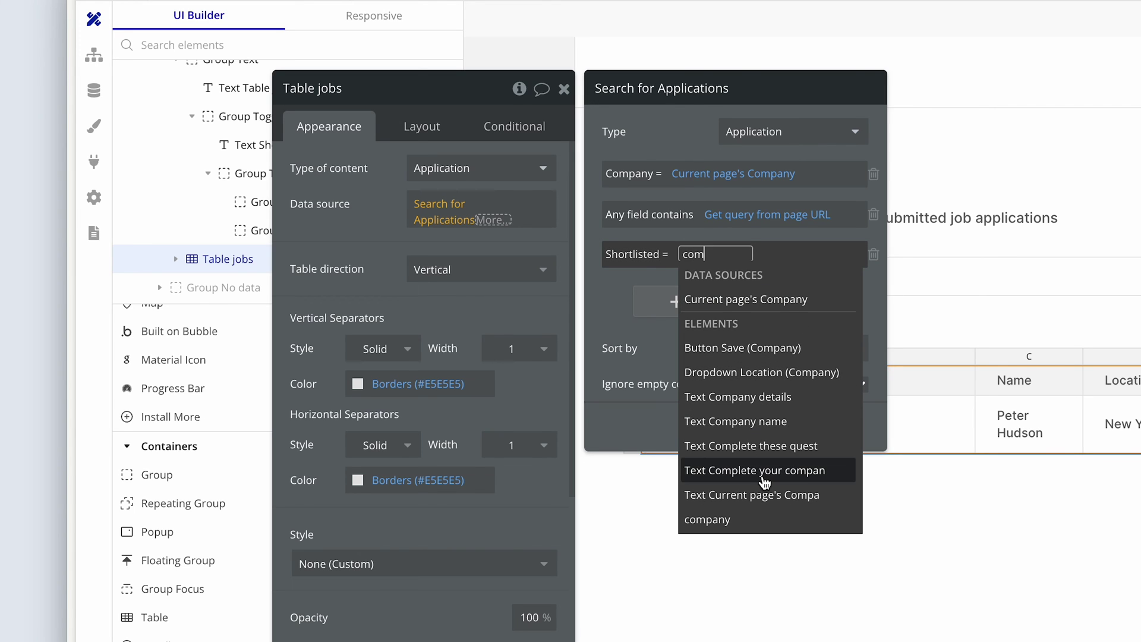
left_click(770, 521)
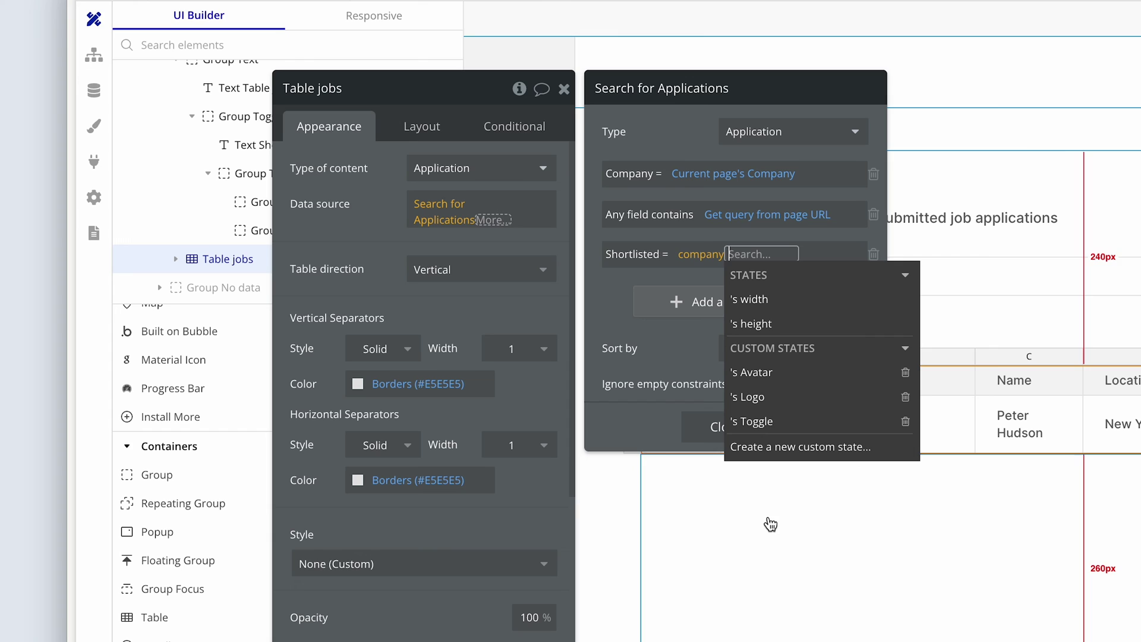
left_click(807, 428)
left_click(701, 348)
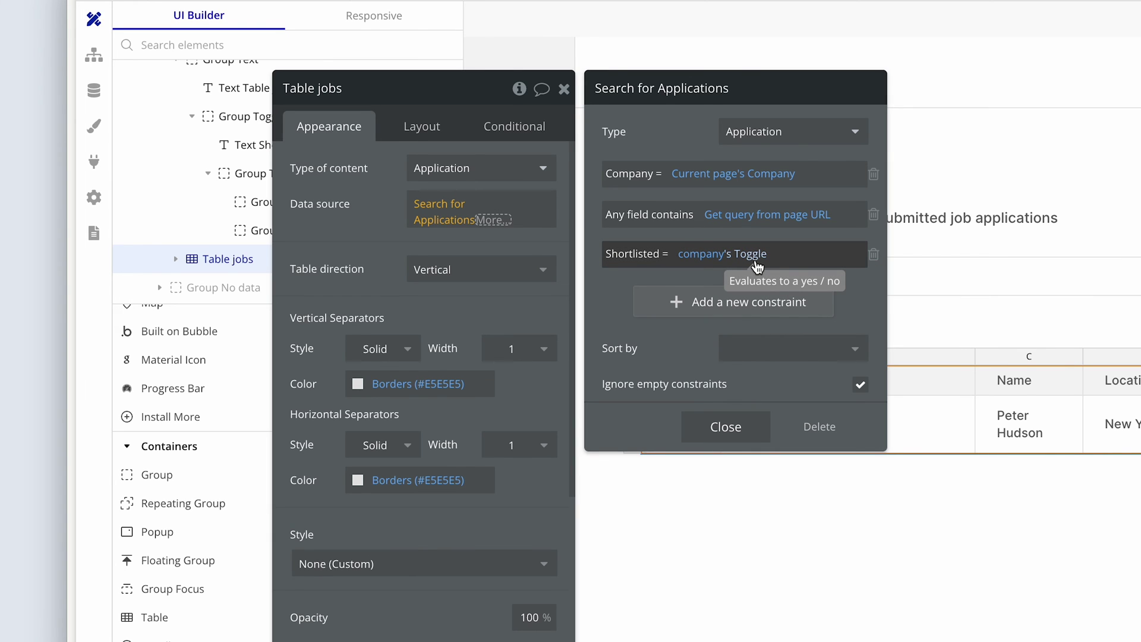
left_click(99, 94)
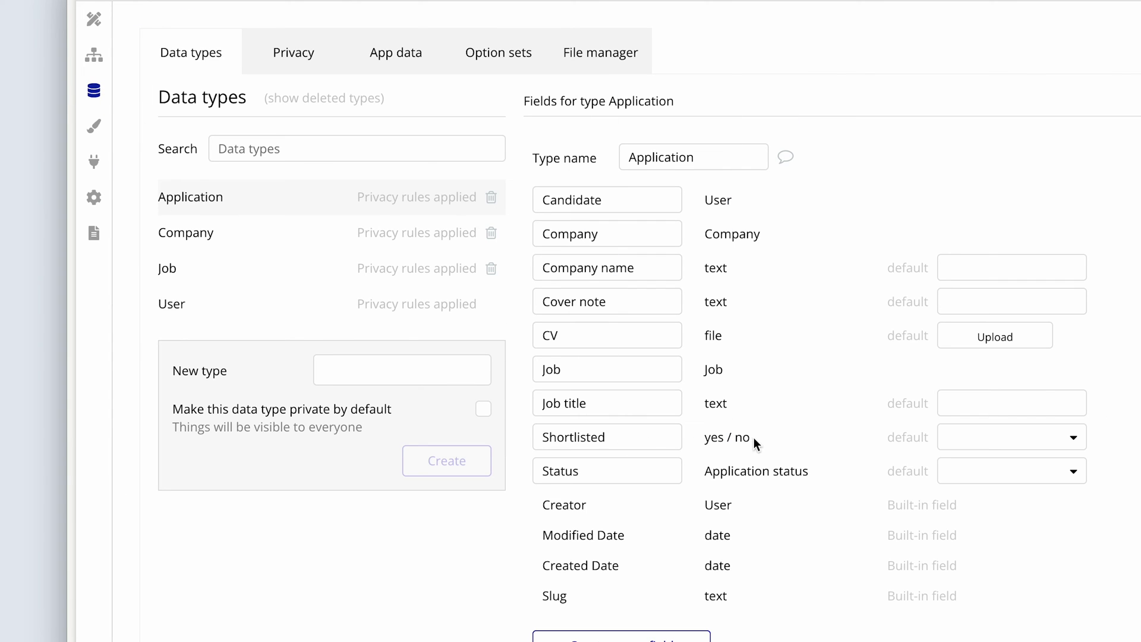
Return to the Design tab and select Group Container.
left_click(93, 22)
left_click(613, 525)
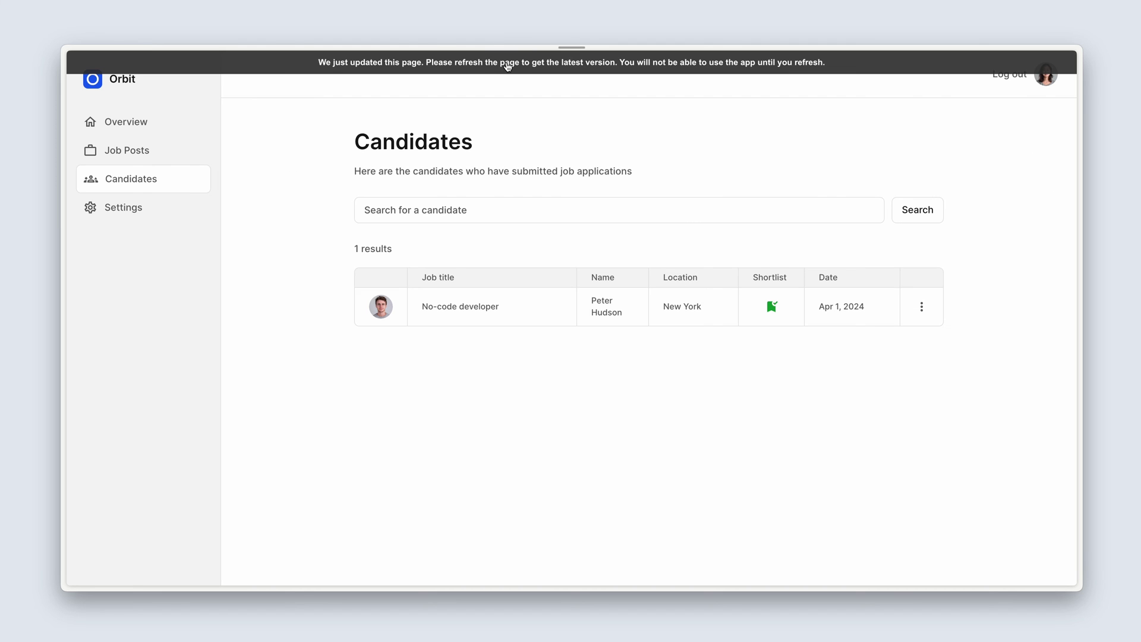
Refresh the Candidates preview and flip the Shortlist switch repeatedly, ending off with 0 results.
left_click(507, 66)
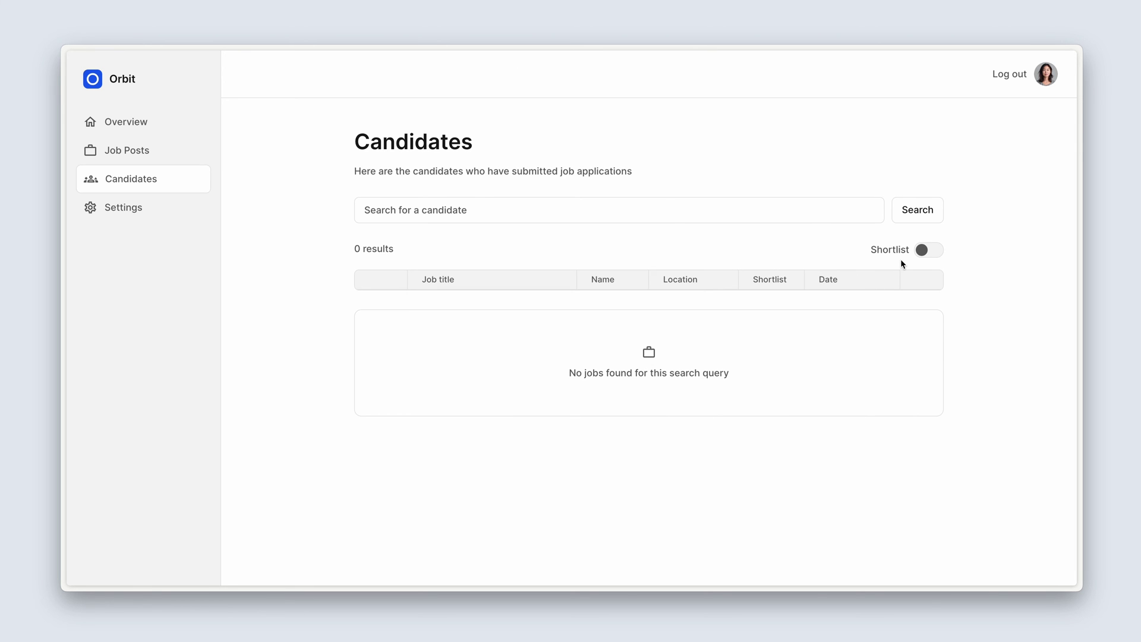
left_click(925, 251)
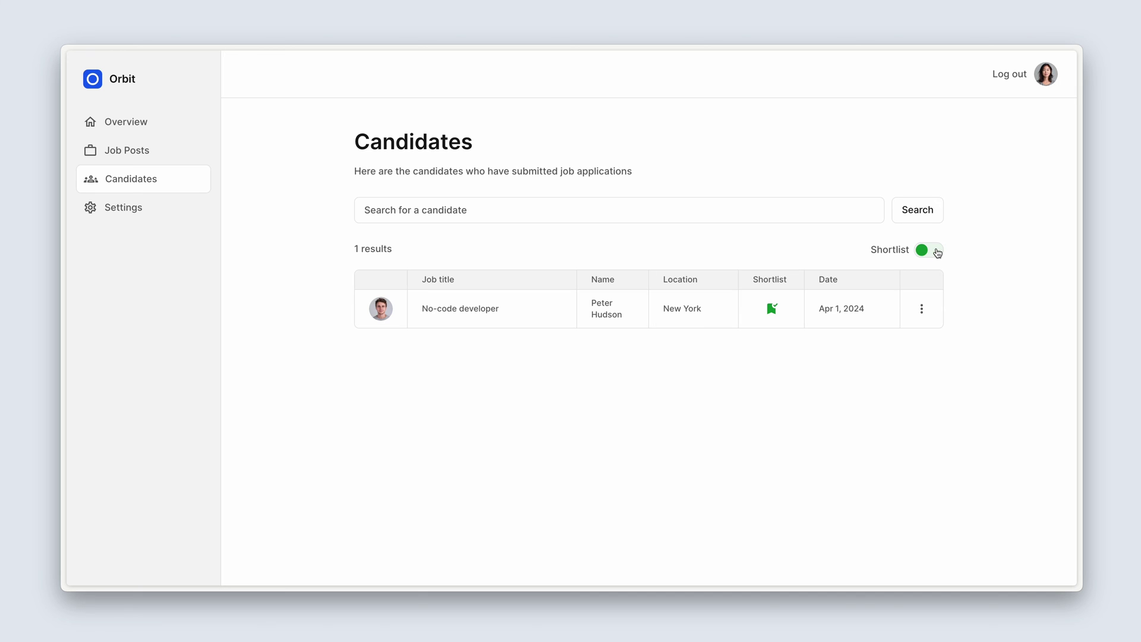
left_click(938, 253)
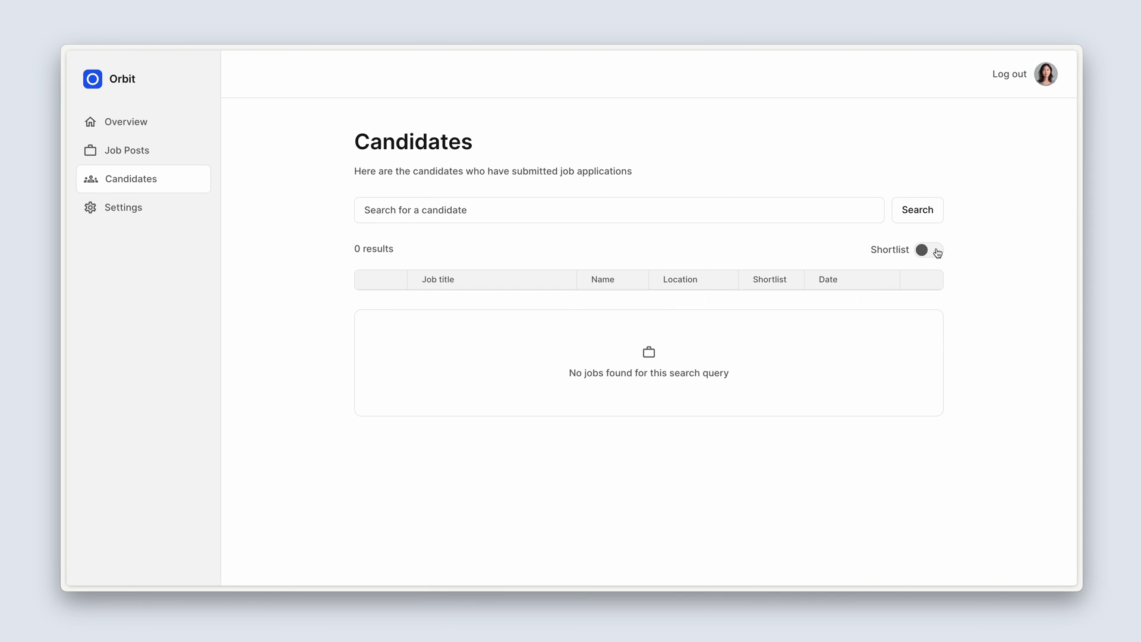
left_click(937, 254)
left_click(937, 253)
left_click(938, 254)
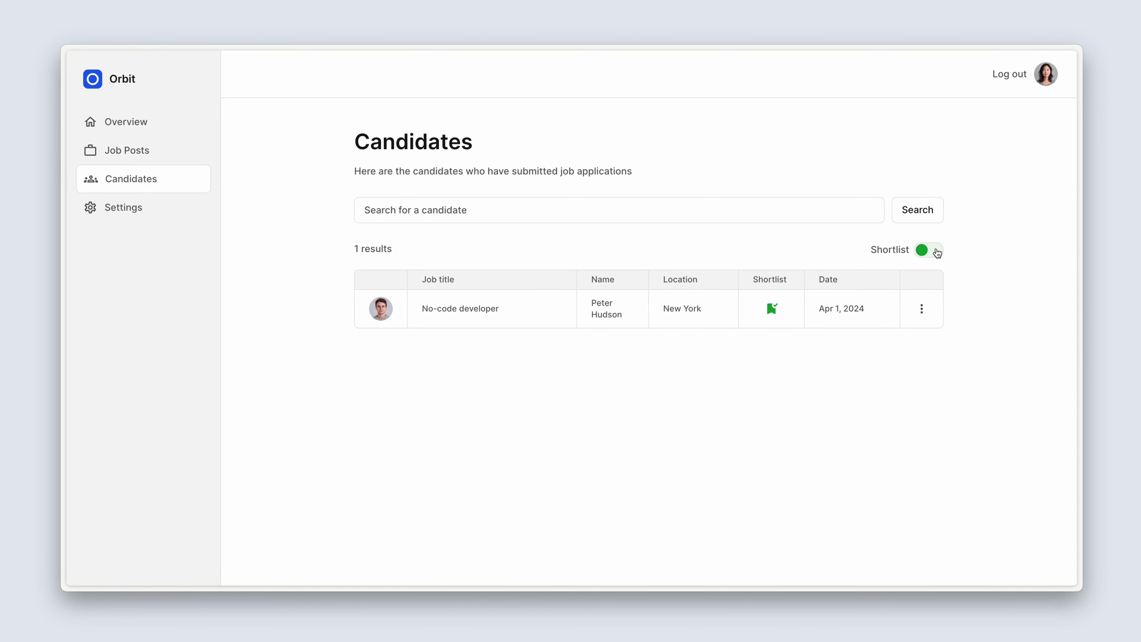
left_click(937, 253)
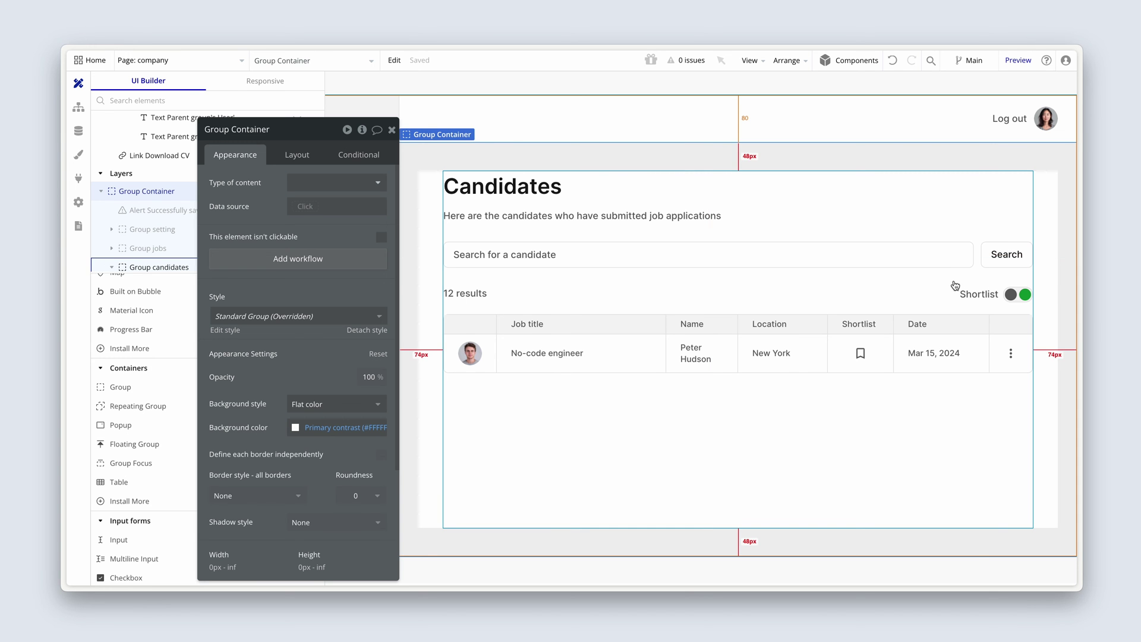
Inspect Table jobs' Shortlisted = company's Toggle constraint, then open the page element list.
left_click(451, 319)
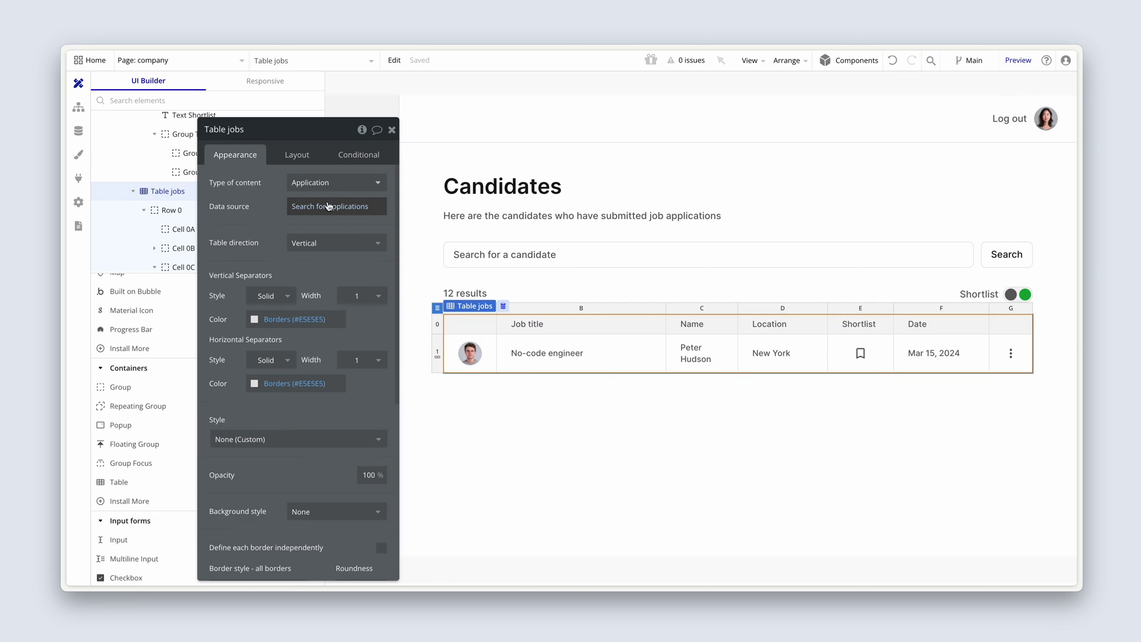
left_click(331, 209)
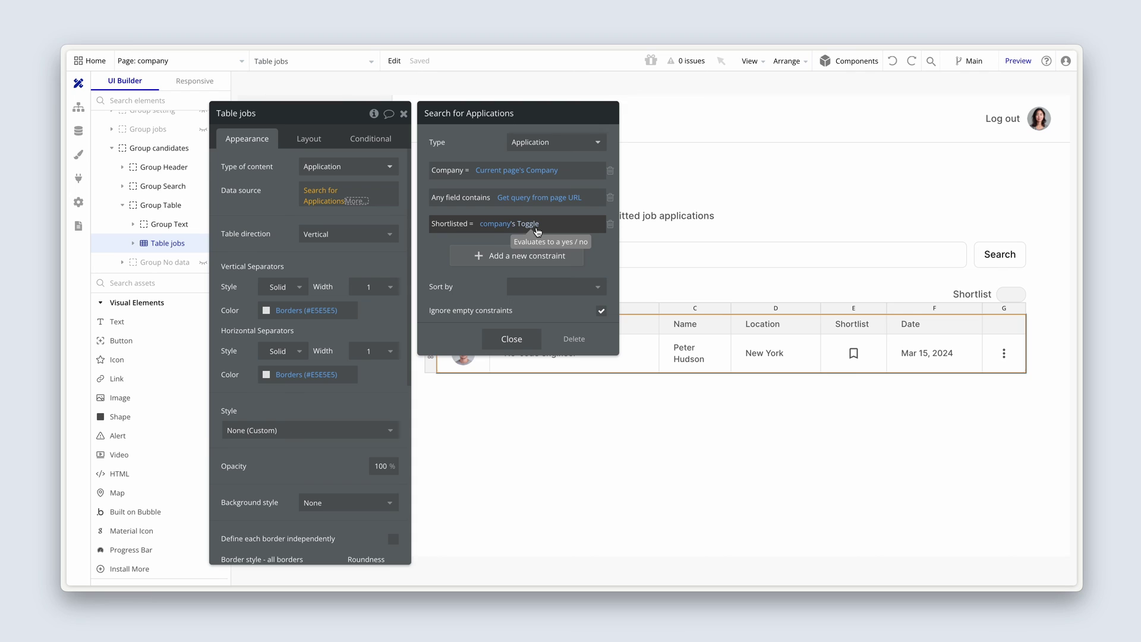
left_click(303, 60)
Select the company page and inspect its yes/no Toggle custom state with blank default.
left_click(301, 98)
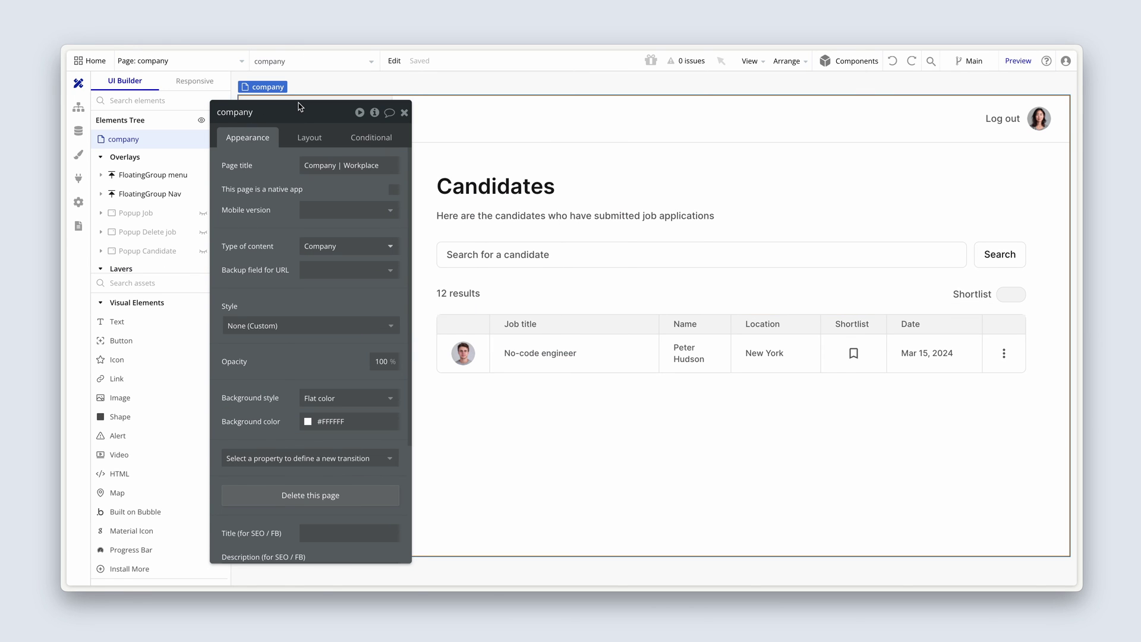
left_click_drag(257, 151, 286, 143)
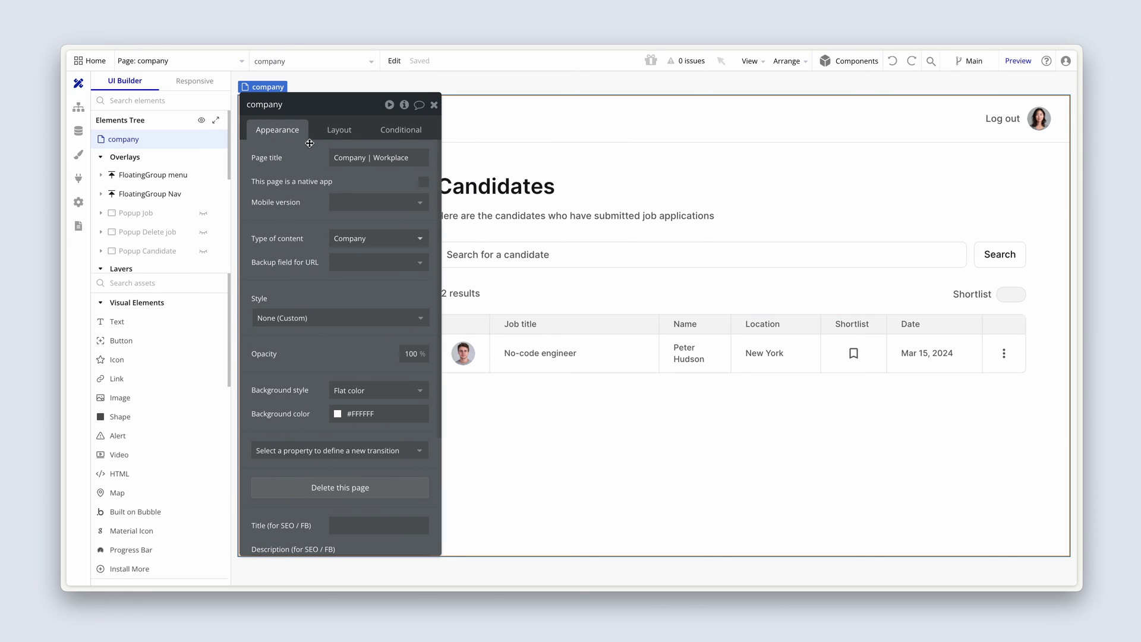
left_click(404, 106)
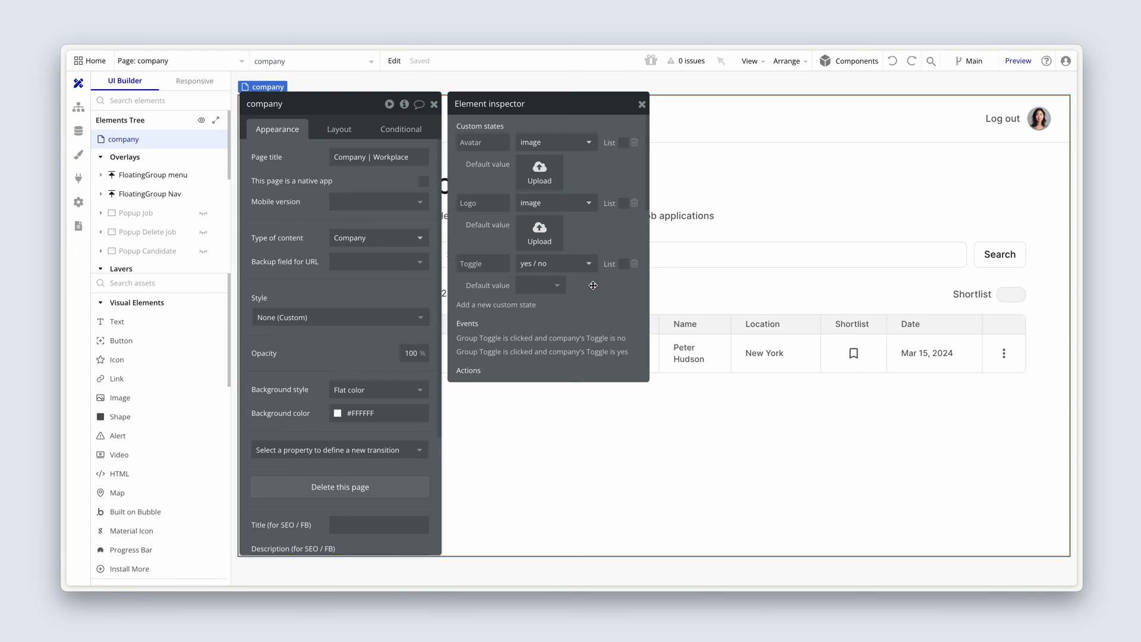
Clear the 'no' value in the Set state step of the Toggle-is-yes click workflow.
left_click(1000, 292)
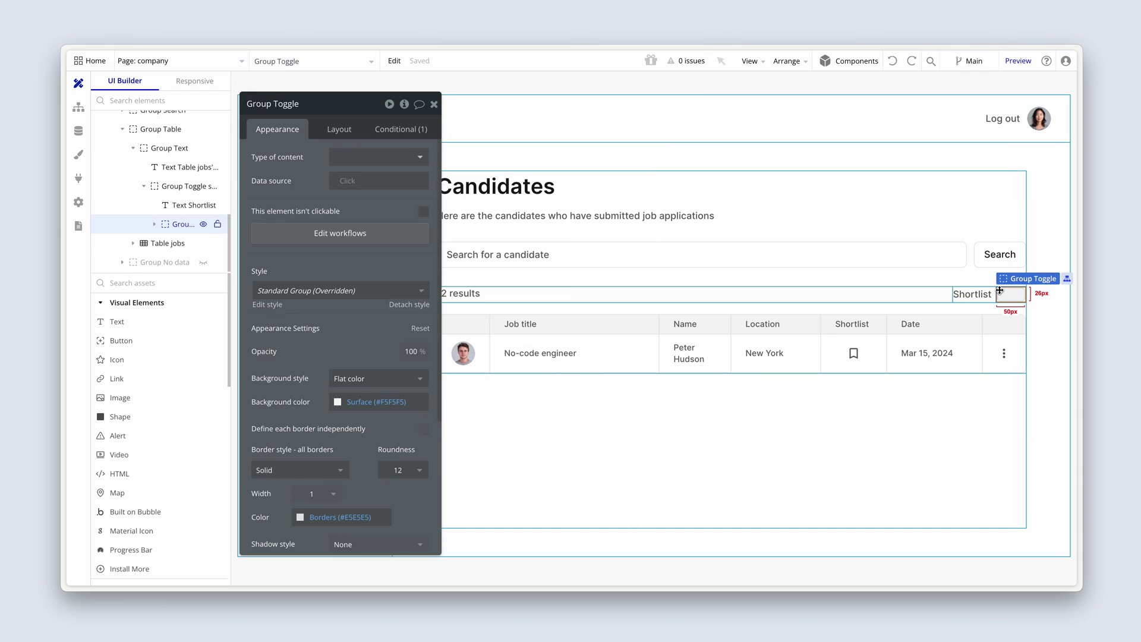
left_click_drag(393, 206, 804, 221)
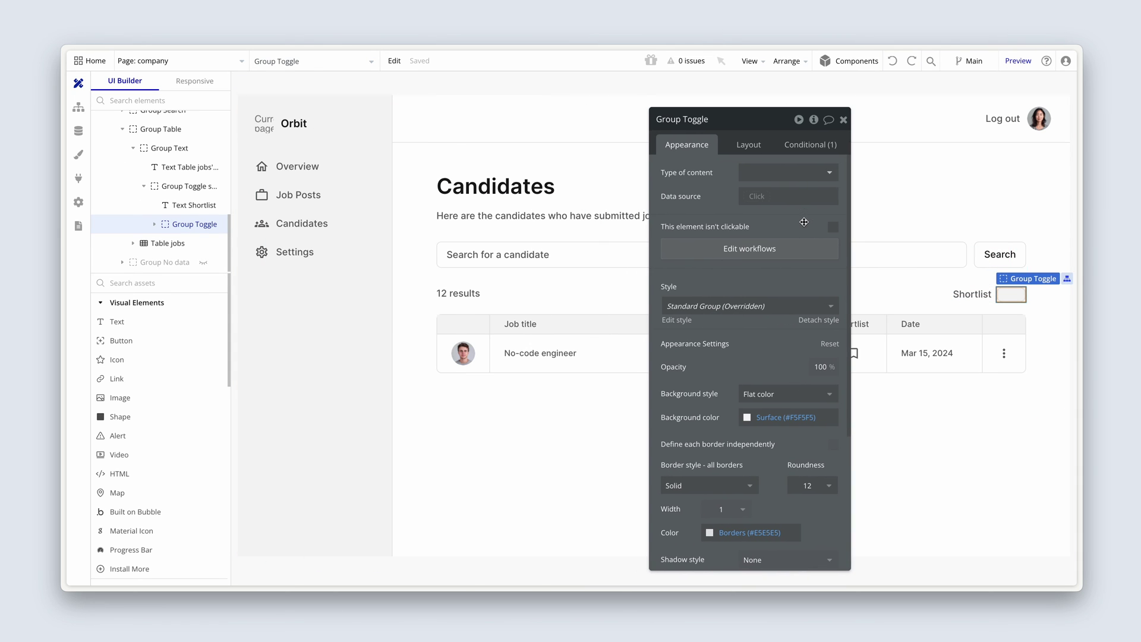
left_click(793, 254)
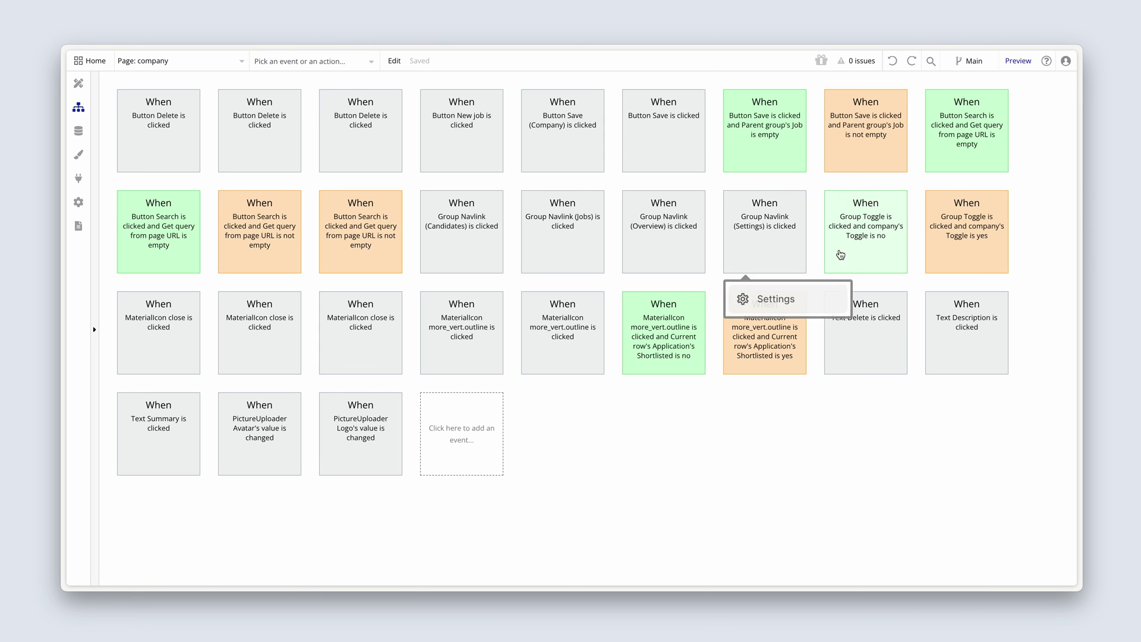
left_click(955, 241)
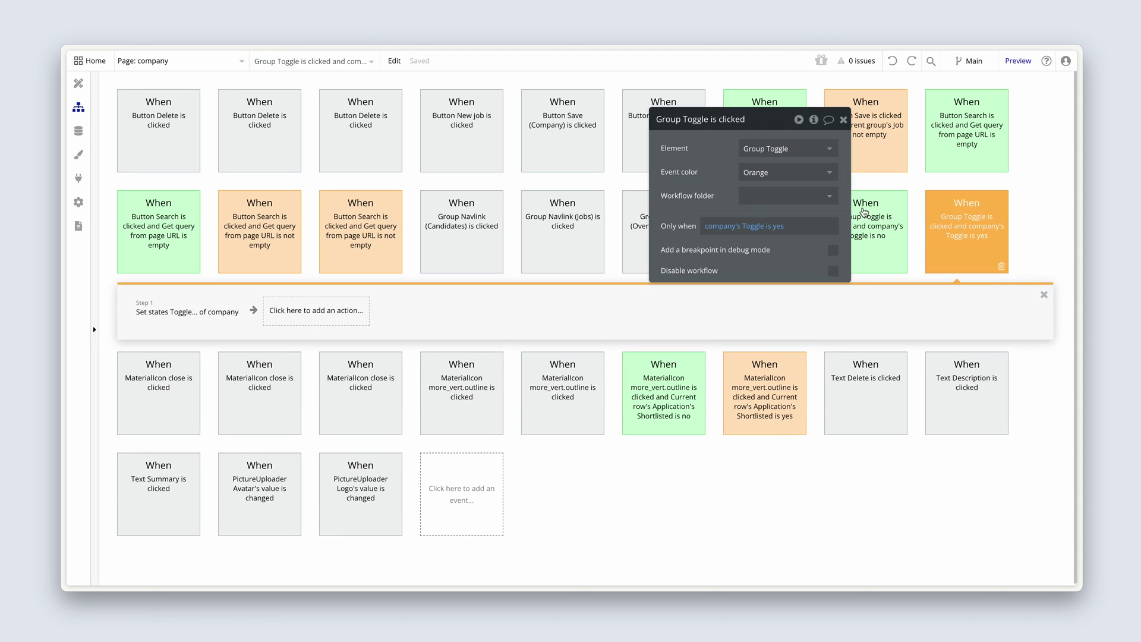
left_click_drag(720, 184, 782, 204)
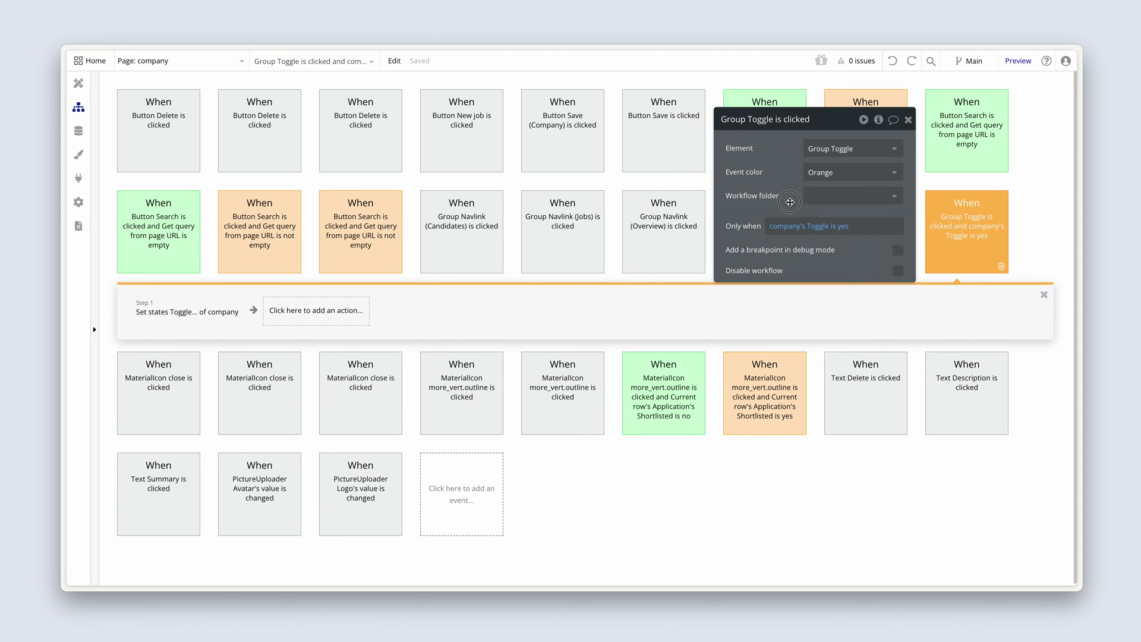
left_click_drag(790, 201, 336, 388)
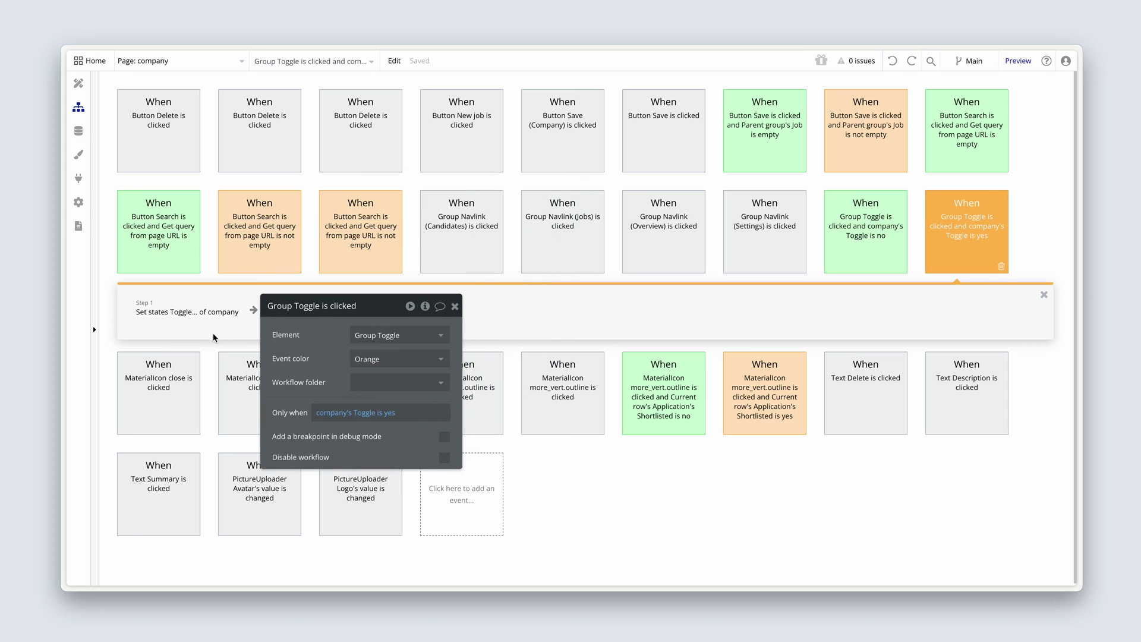
left_click(211, 322)
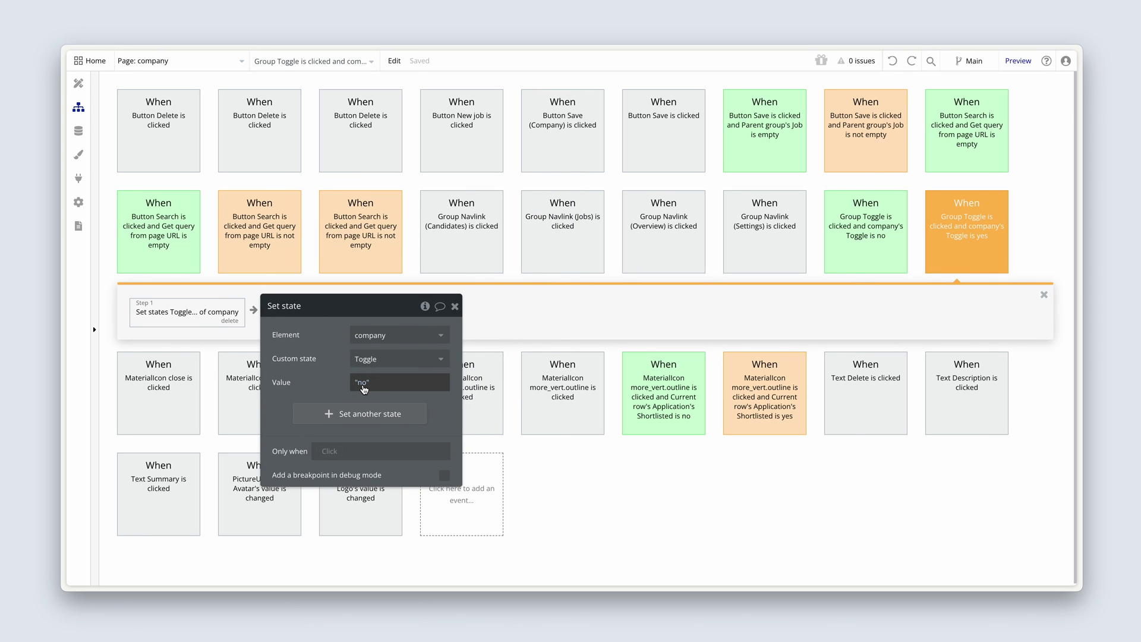
right_click(363, 389)
left_click(447, 384)
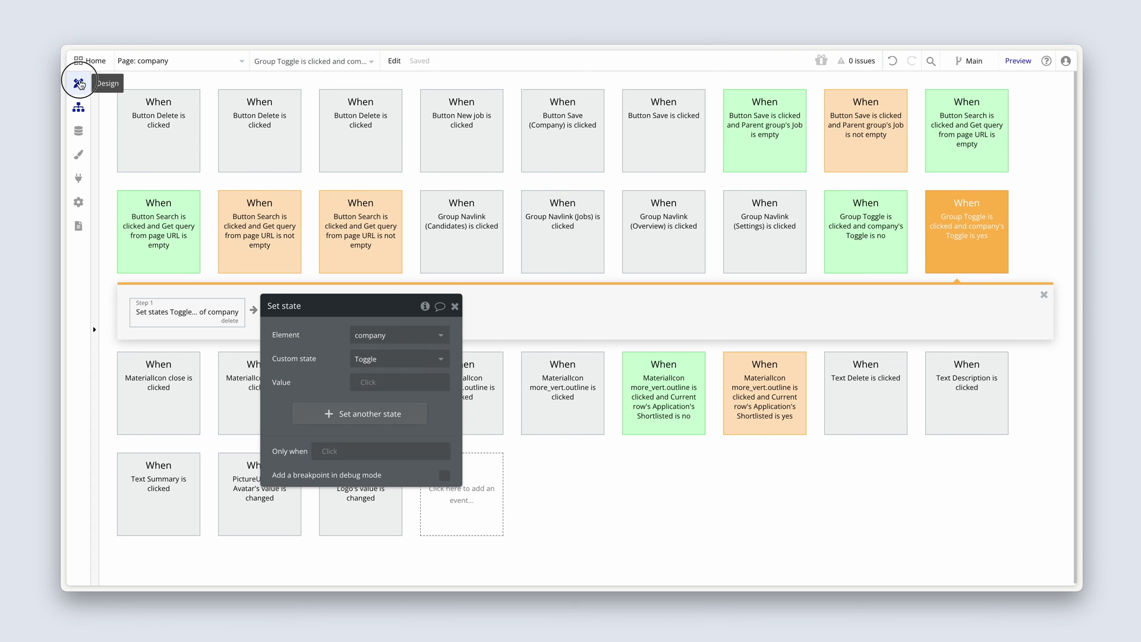
Expand Group Toggle in the Element Tree and reveal Group No and Group Yes.
left_click(79, 84)
left_click_drag(319, 357, 268, 328)
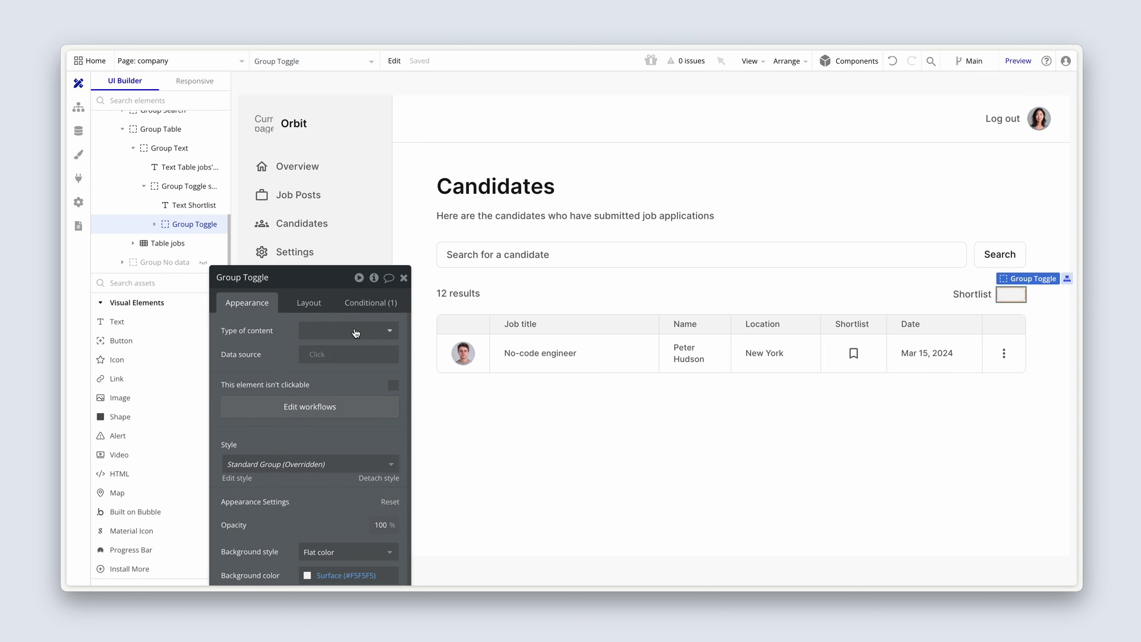
left_click(315, 304)
left_click_drag(268, 277, 805, 194)
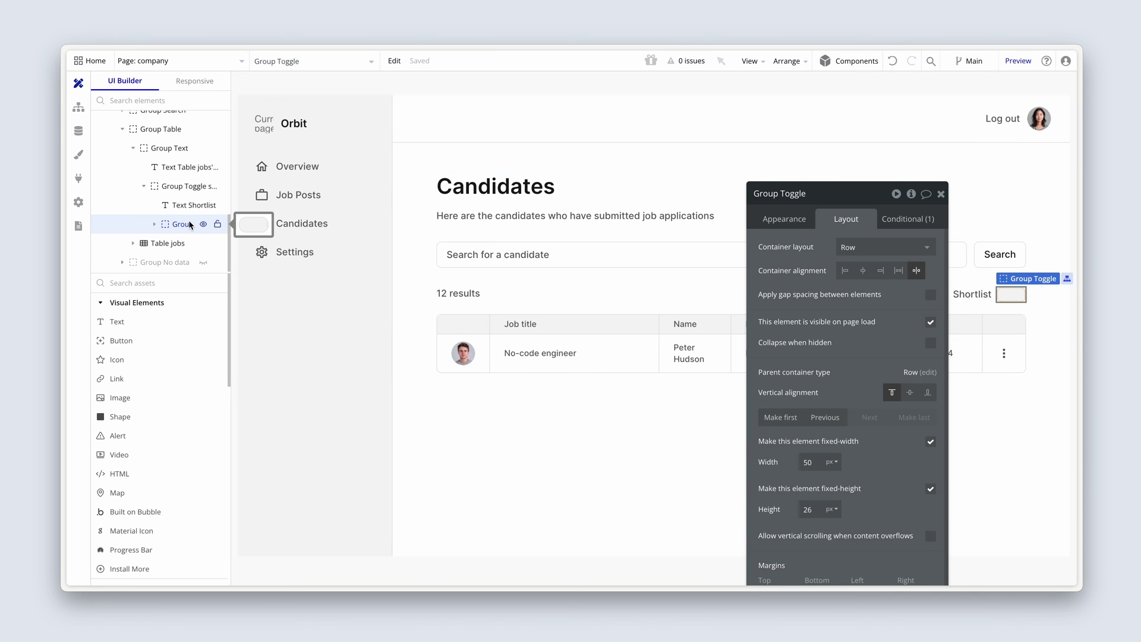
left_click(155, 226)
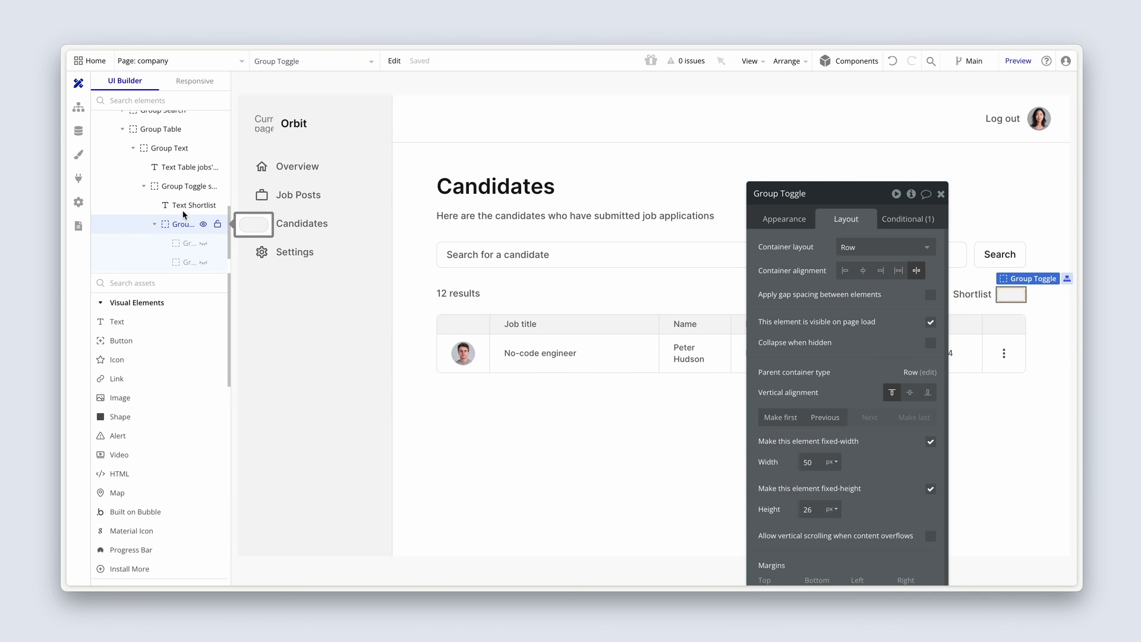
scroll(178, 218, "down", 1)
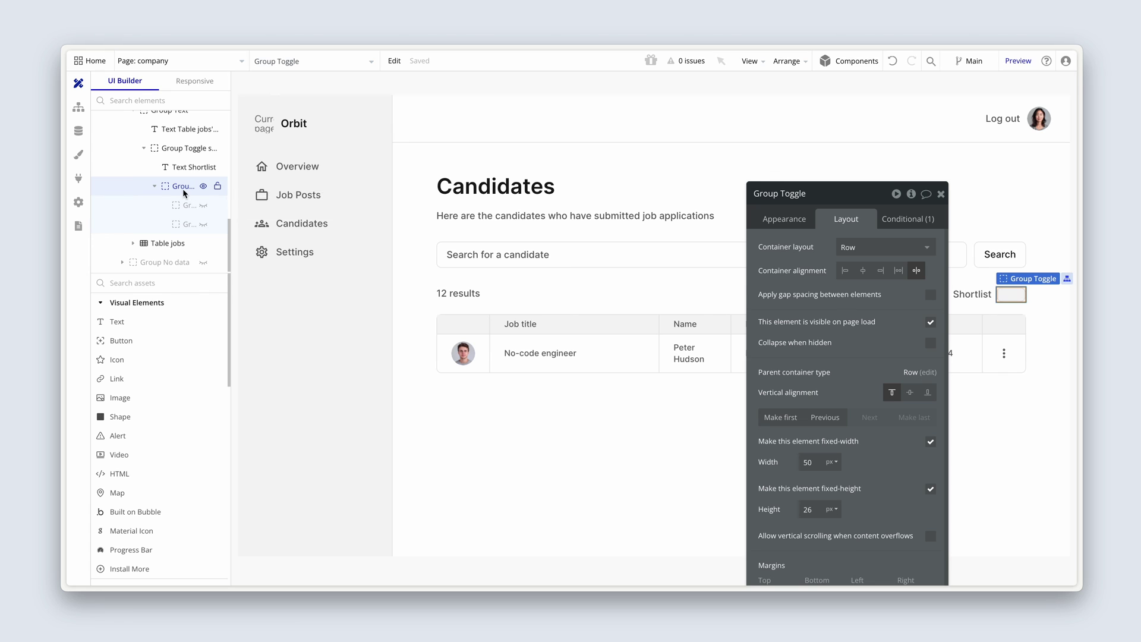
left_click_drag(232, 210, 278, 210)
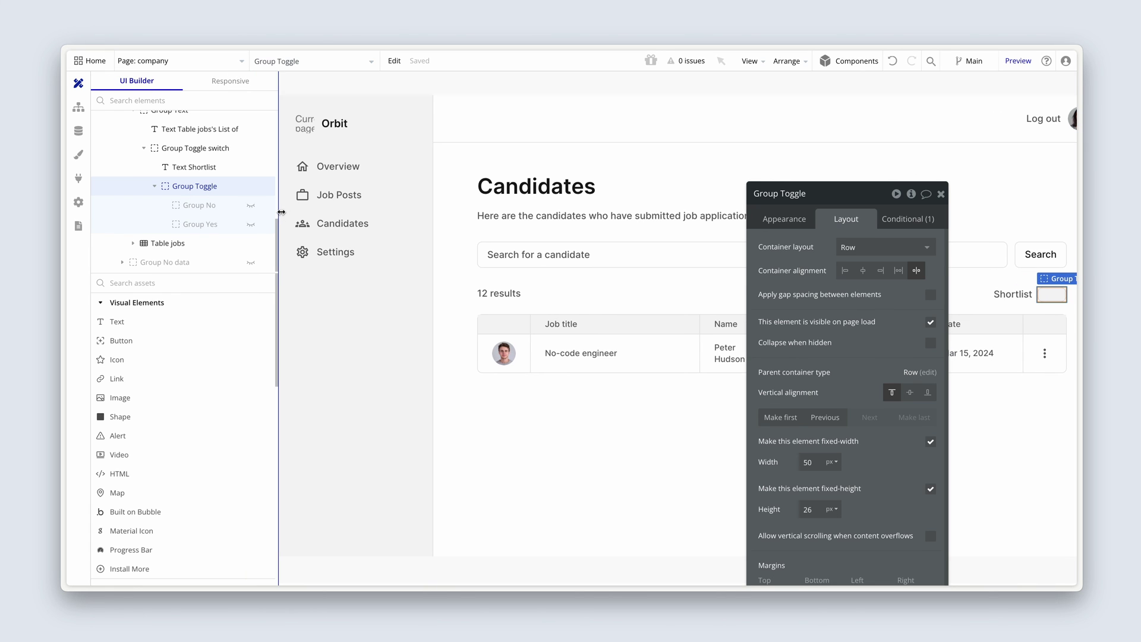
left_click(252, 207)
left_click(252, 224)
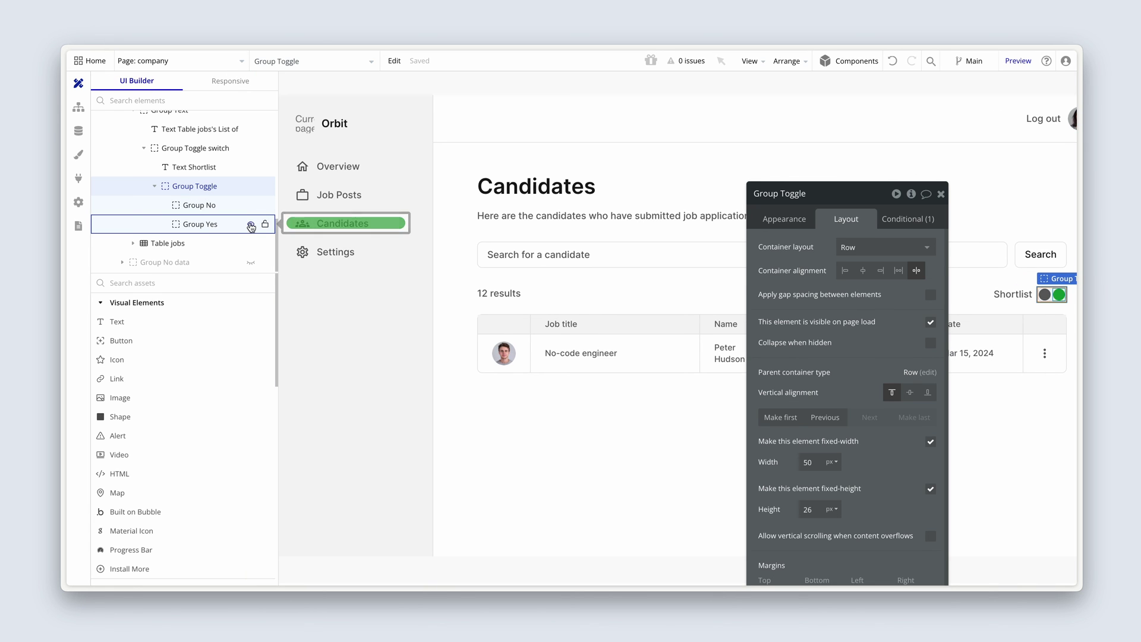
Uncheck 'Collapse when hidden' on both Group No and Group Yes.
left_click(1045, 295)
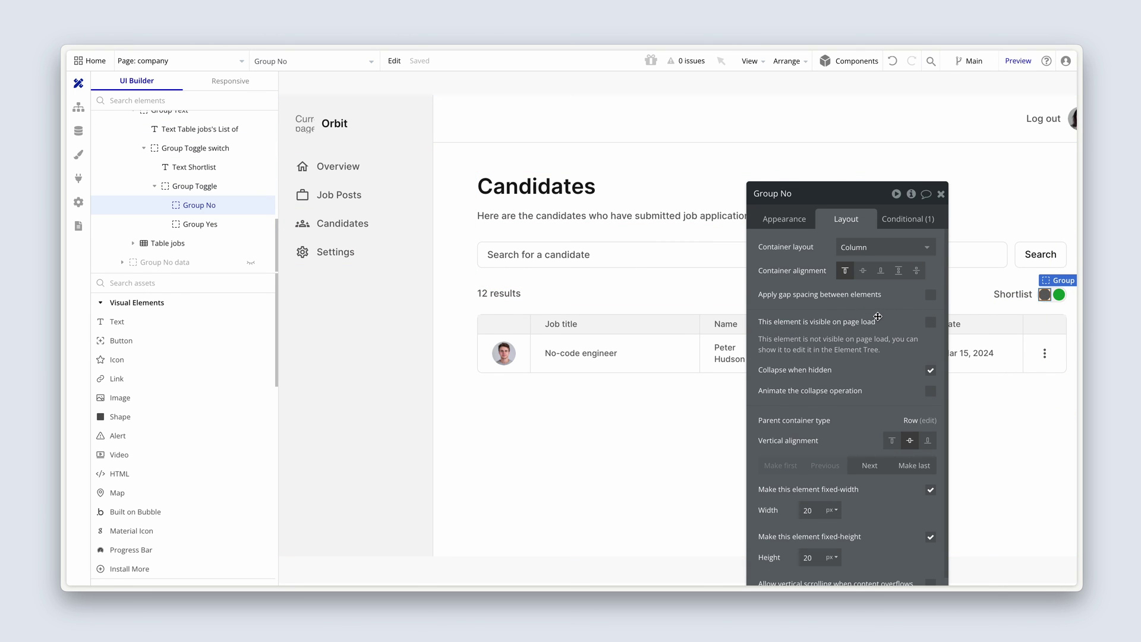
scroll(878, 316, "down", 1)
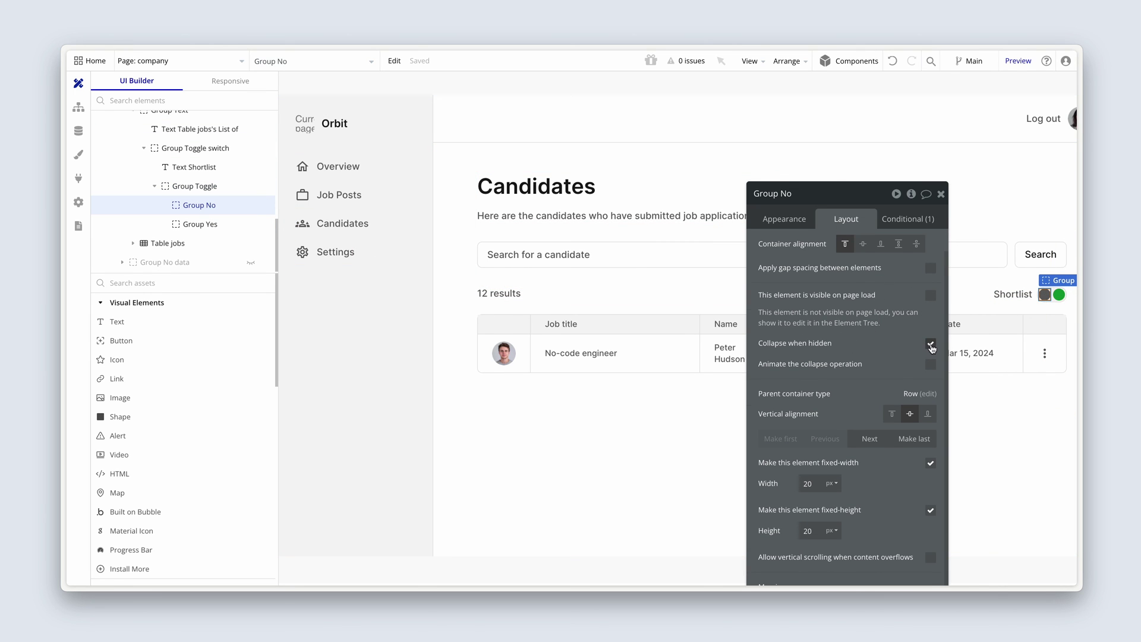
left_click(931, 344)
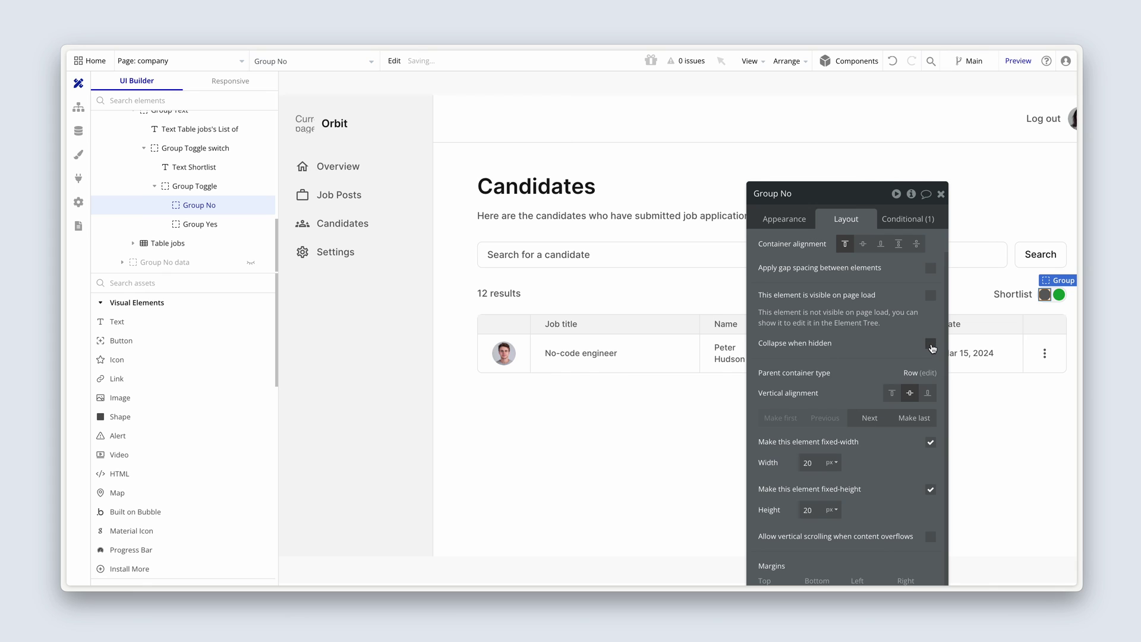
left_click(1047, 294)
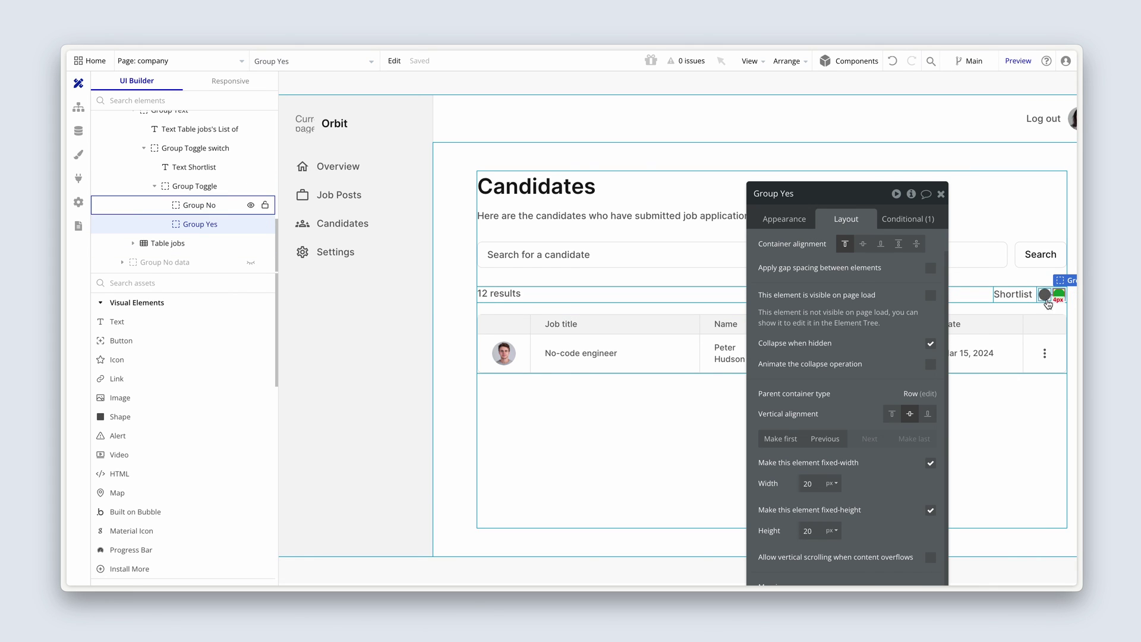
left_click(931, 343)
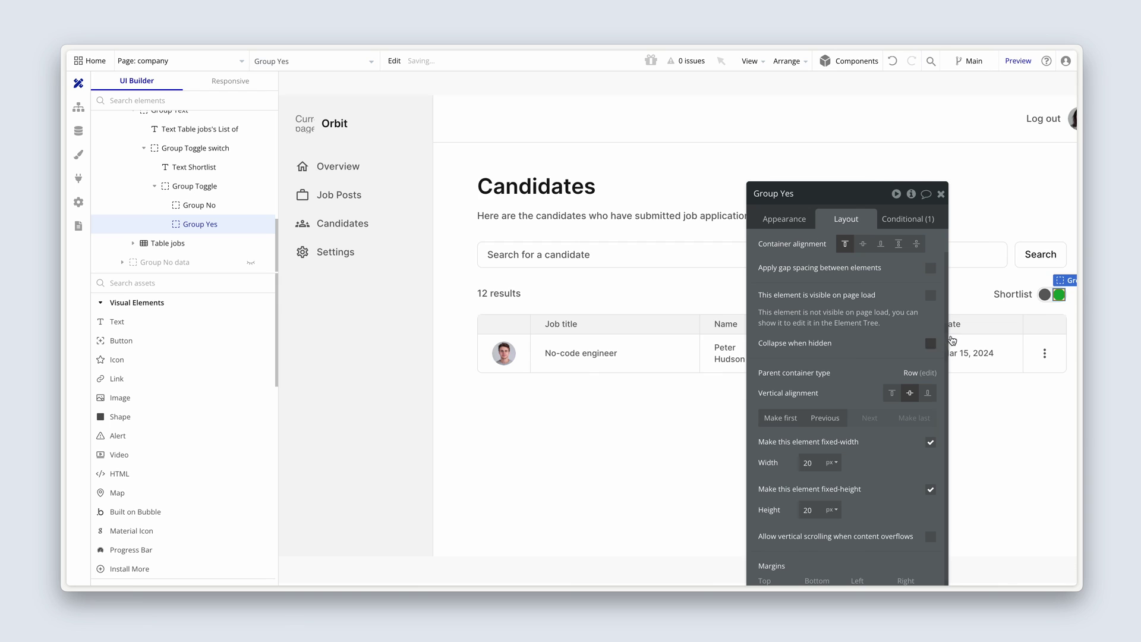
left_click(1047, 296)
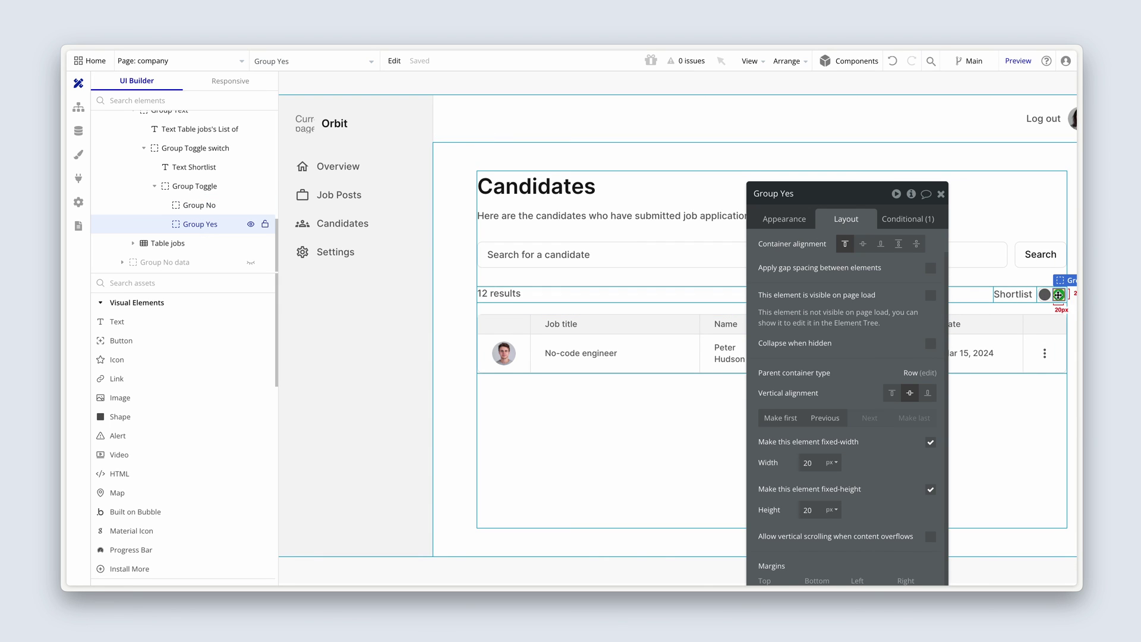
left_click(1046, 295)
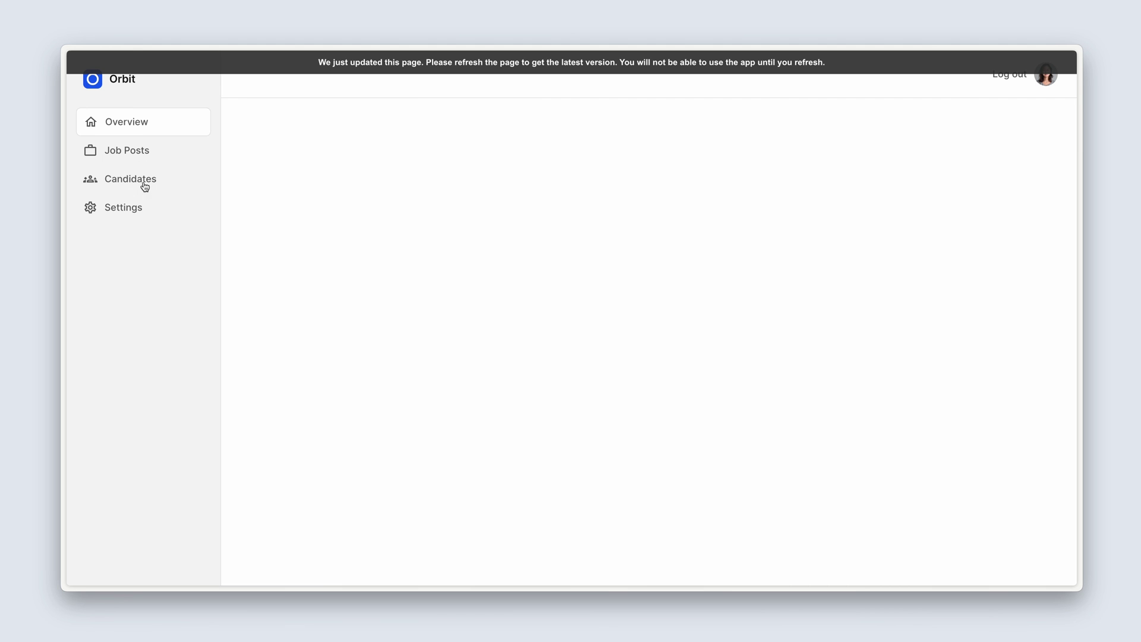
Preview the refreshed Candidates page and switch the Shortlist filter on and off.
left_click(145, 182)
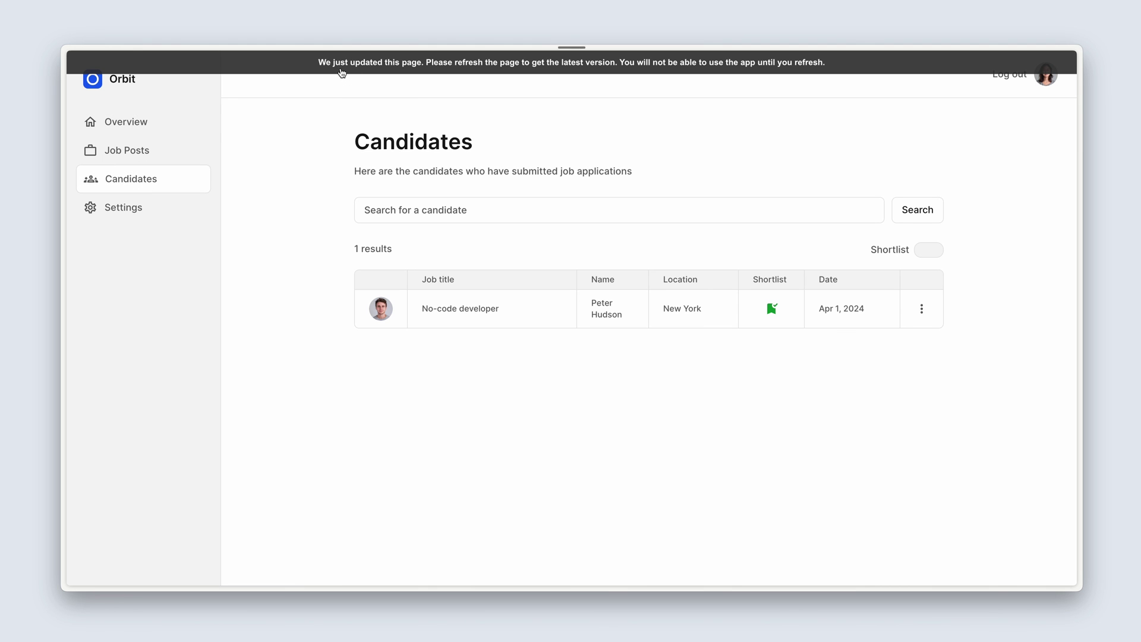
left_click(341, 72)
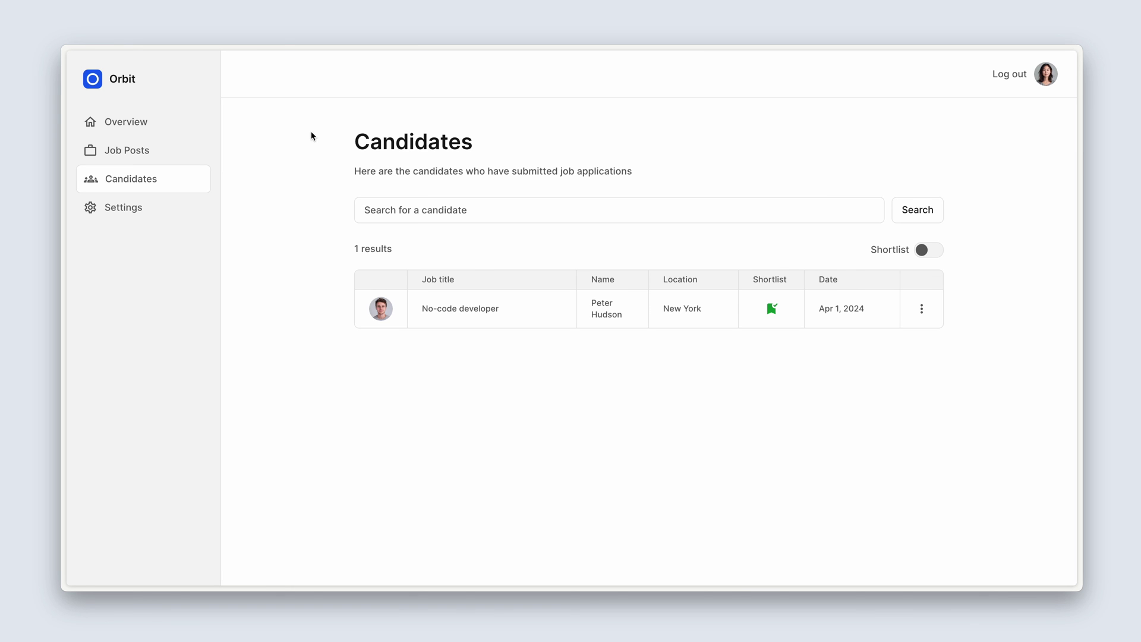
left_click(922, 255)
left_click(928, 253)
left_click(931, 253)
Remove the only candidate from the shortlist and retest the Shortlist filter on and off.
left_click(772, 308)
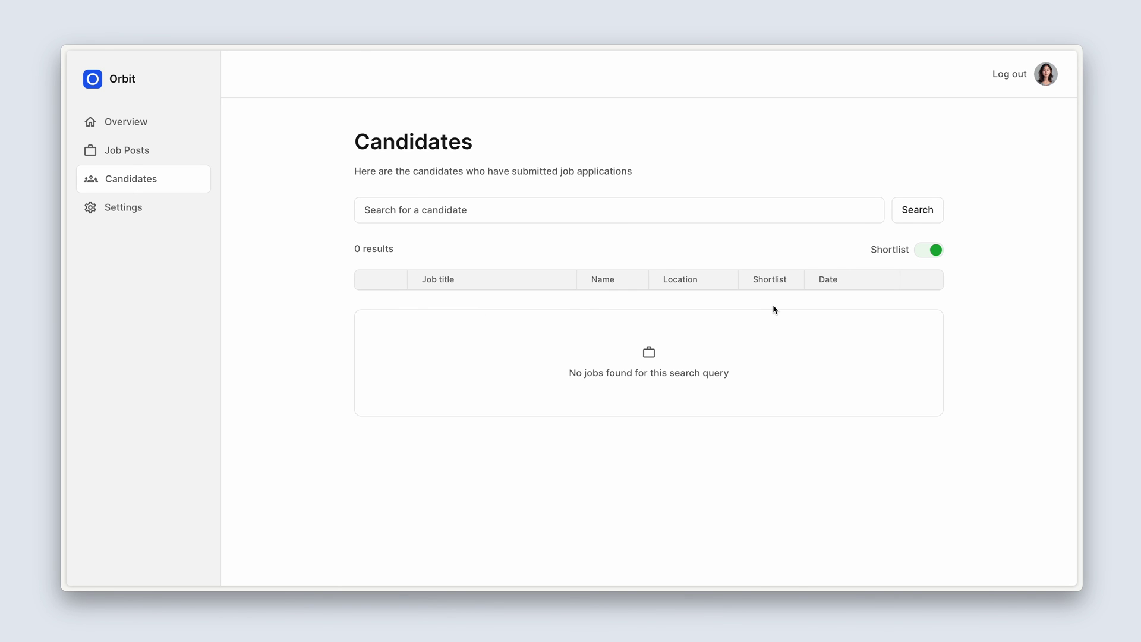
left_click(924, 253)
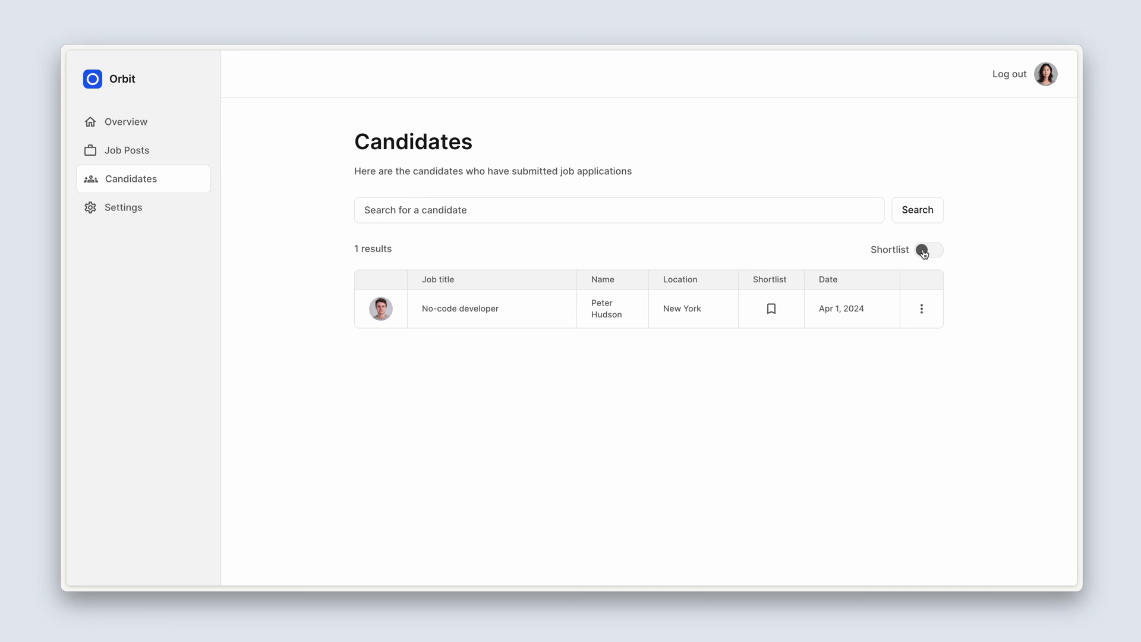
left_click(925, 253)
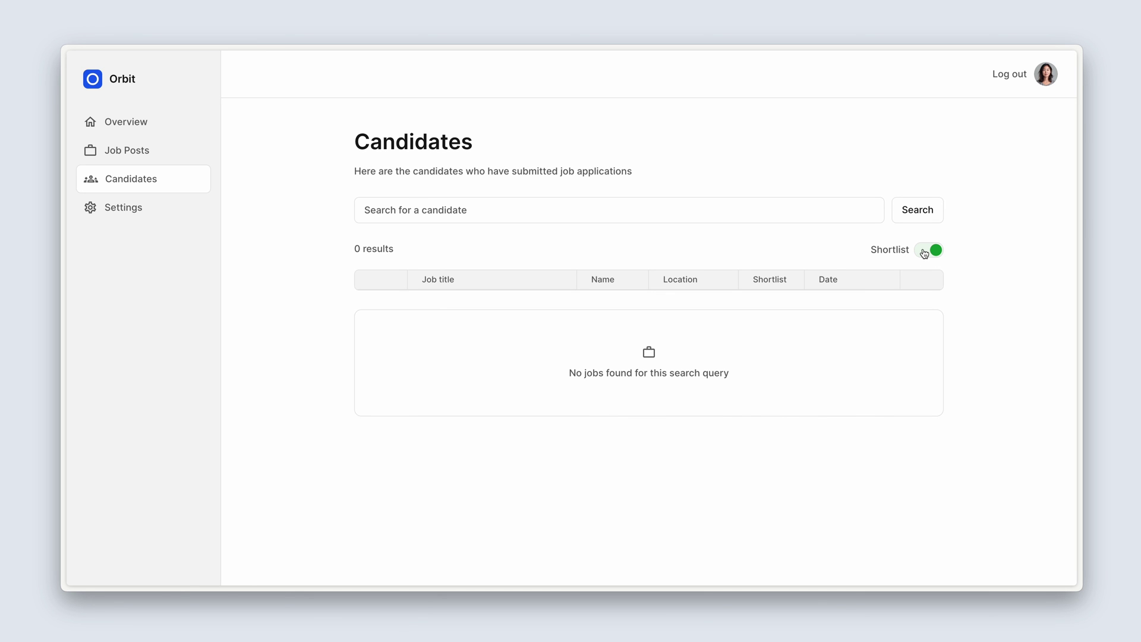
left_click(924, 254)
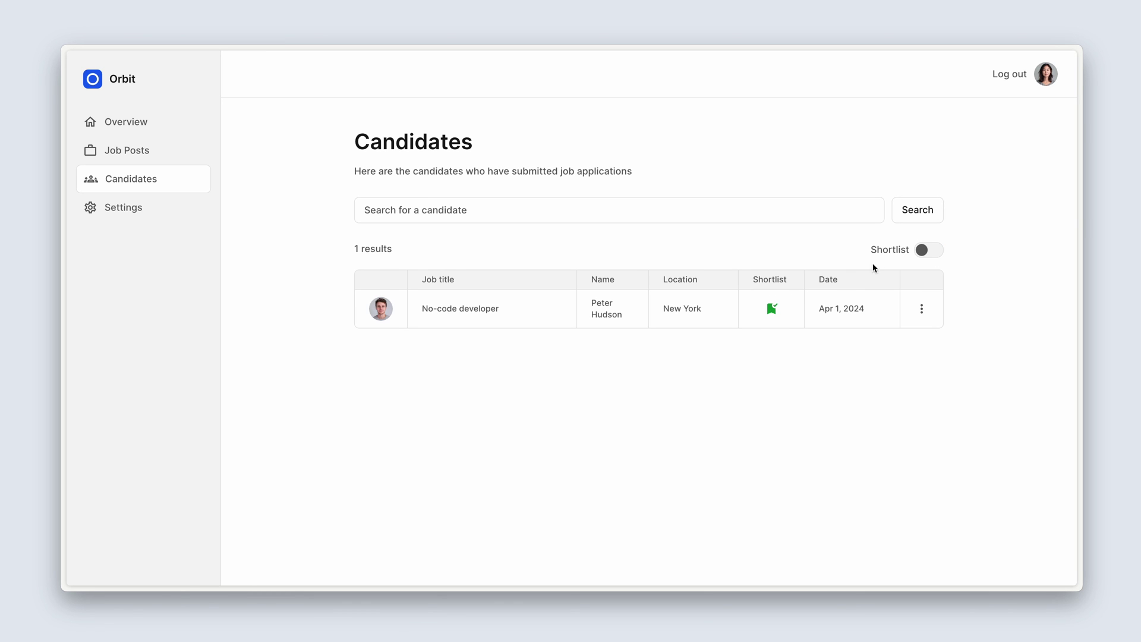
left_click(925, 253)
left_click(925, 254)
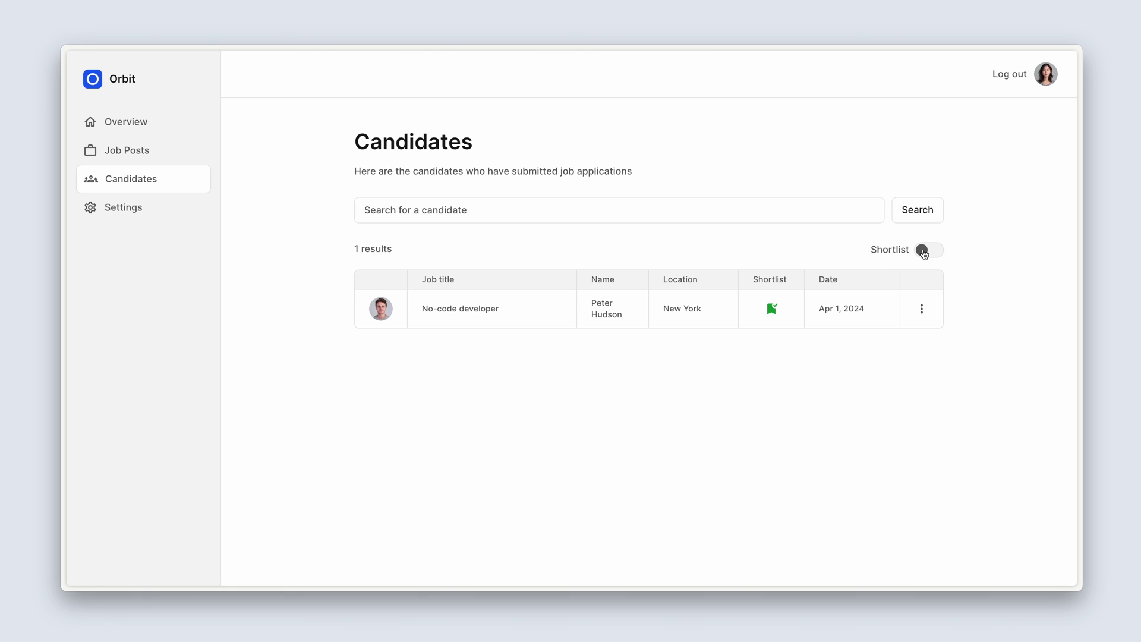